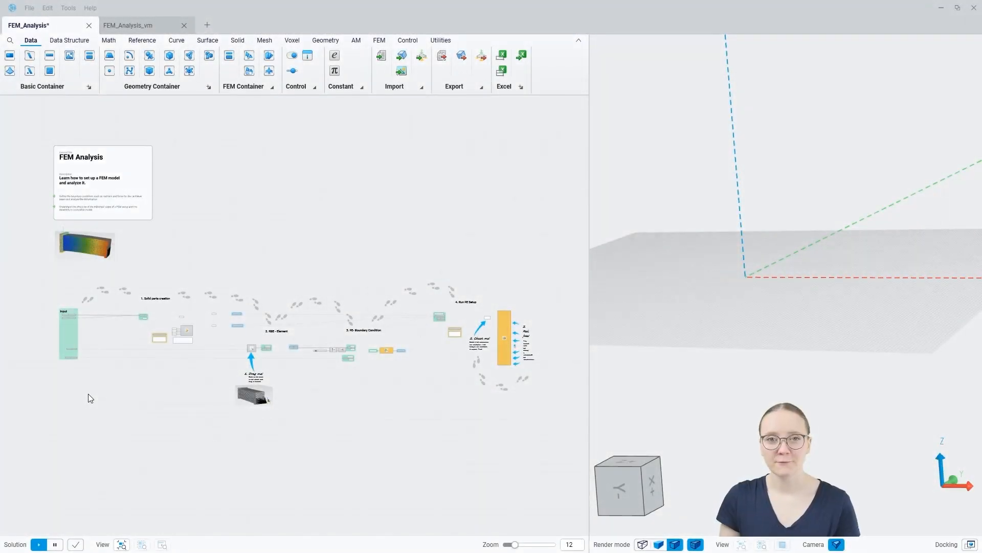
Step: Show the Cantilever Beam DS body from the Input group in the viewer and inspect it
scroll(68, 323, "up", 10)
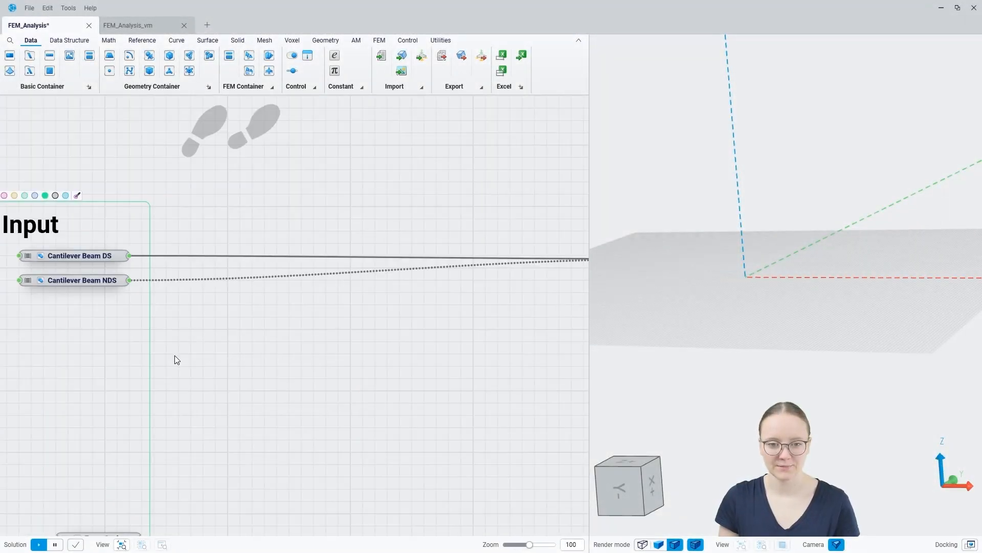
right_click_drag(174, 356, 317, 348)
double_click(241, 252)
left_click(274, 286)
mouse_move(768, 382)
middle_mouse_down()
mouse_move(752, 390)
mouse_move(825, 397)
mouse_move(800, 388)
mouse_move(812, 340)
middle_mouse_up()
scroll(859, 290, "up", 4)
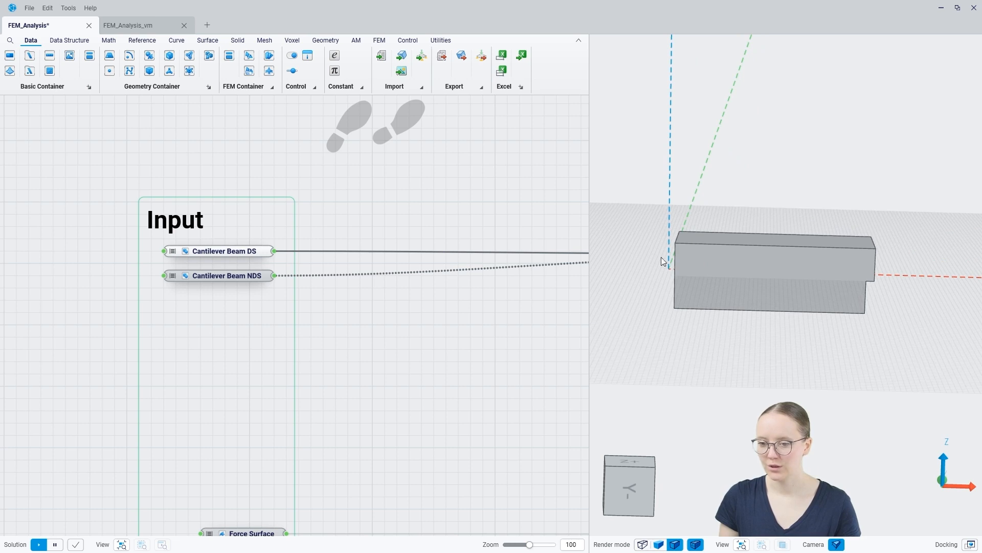
mouse_move(705, 305)
middle_mouse_down()
mouse_move(720, 311)
mouse_move(700, 289)
mouse_move(721, 322)
middle_mouse_up()
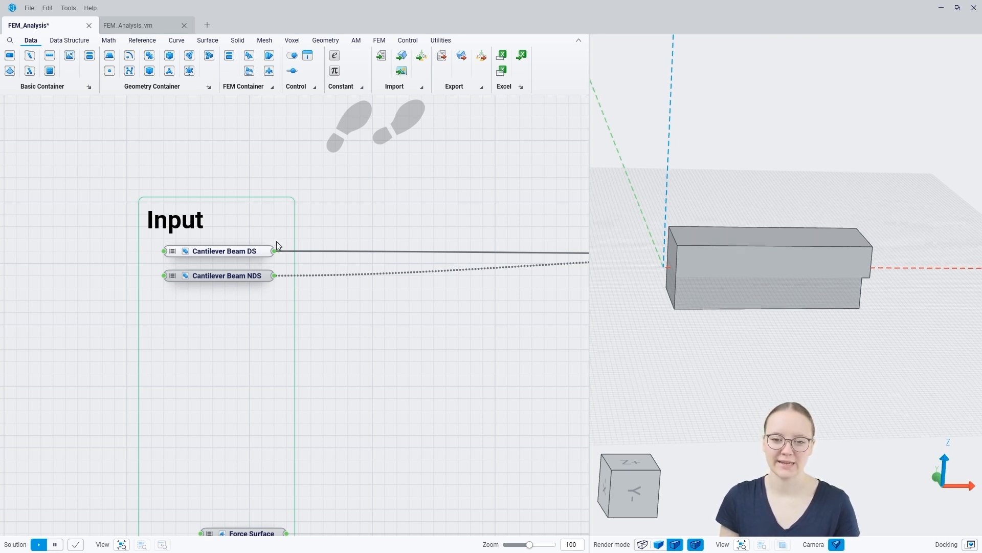
Step: Show the Cantilever Beam NDS bodies in the viewer together with the design space
left_click(242, 279)
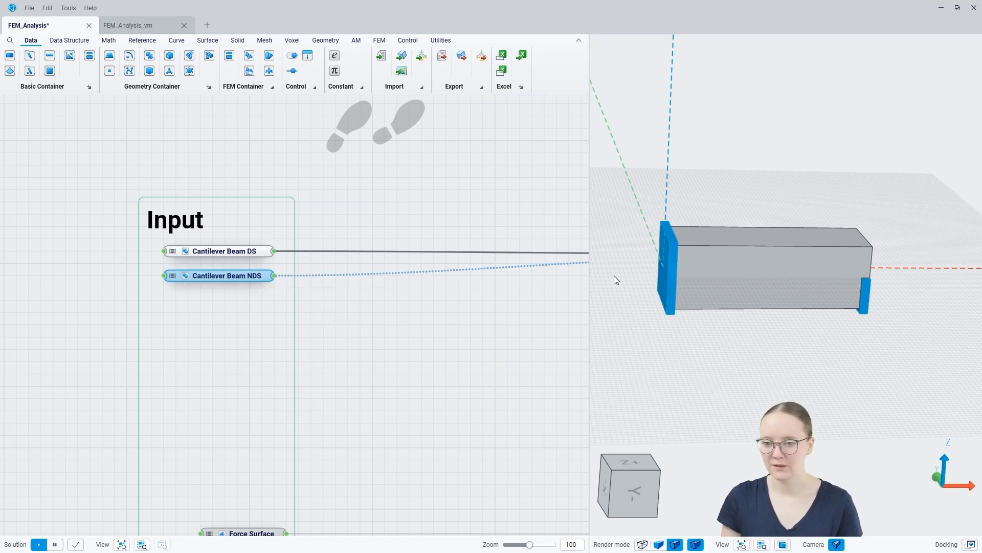
mouse_move(865, 318)
middle_mouse_down()
mouse_move(805, 345)
mouse_move(767, 336)
mouse_move(832, 350)
middle_mouse_up()
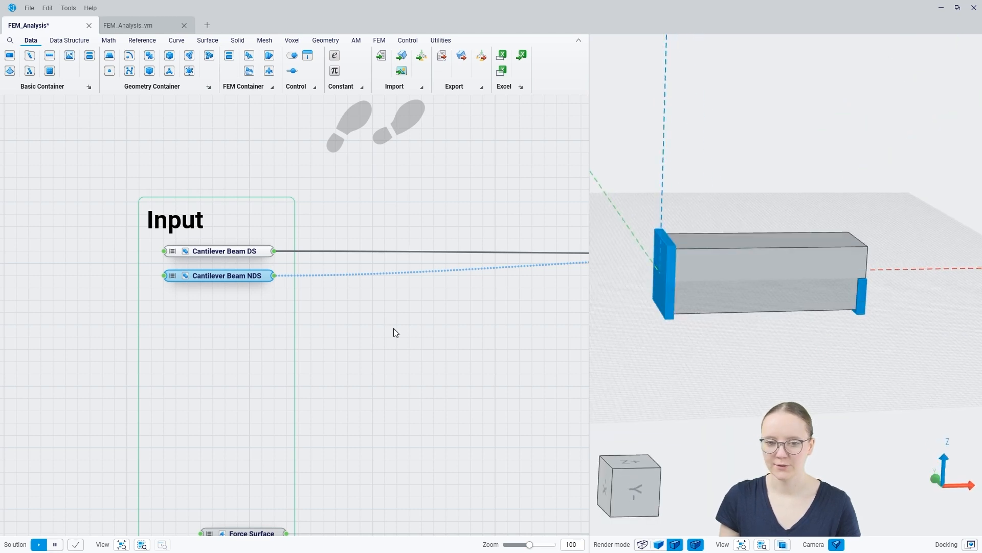
left_click(323, 317)
Step: Show the Force Surface in the viewer and inspect where it lies on the beam's end
middle_click_drag(381, 415, 372, 220)
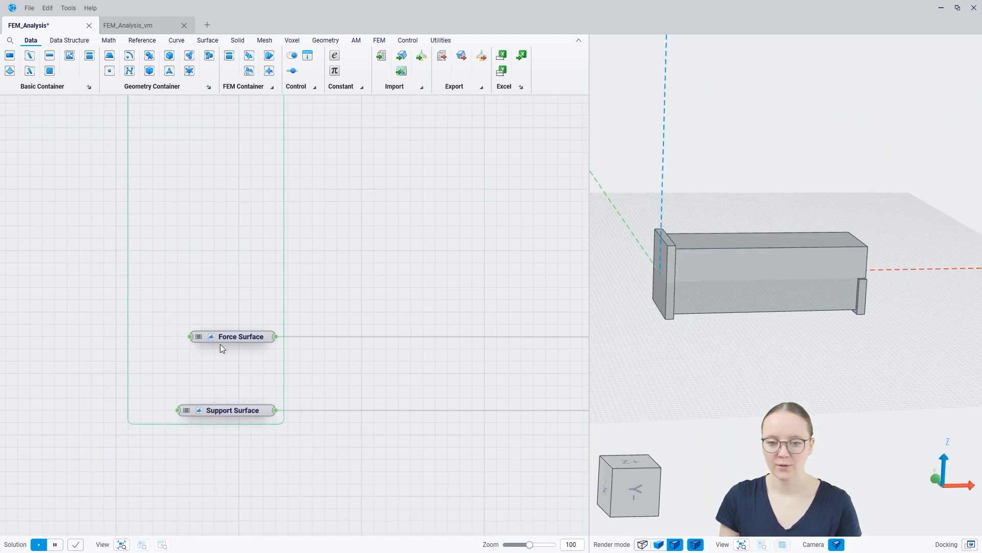
left_click(235, 338)
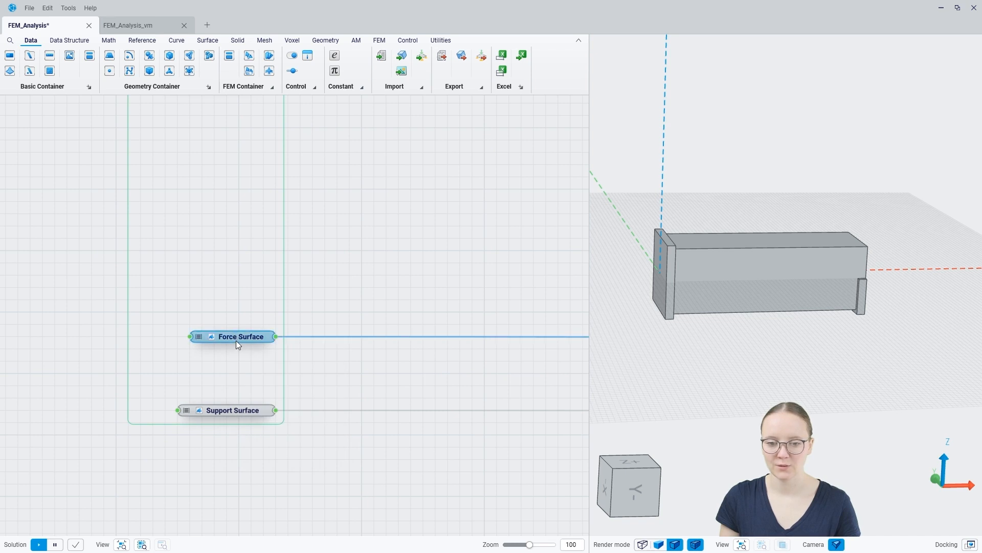
middle_click_drag(684, 404, 625, 394)
scroll(860, 303, "up", 3)
mouse_move(849, 306)
middle_mouse_down()
mouse_move(871, 332)
mouse_move(873, 316)
mouse_move(900, 309)
middle_mouse_up()
middle_click_drag(899, 309, 874, 302)
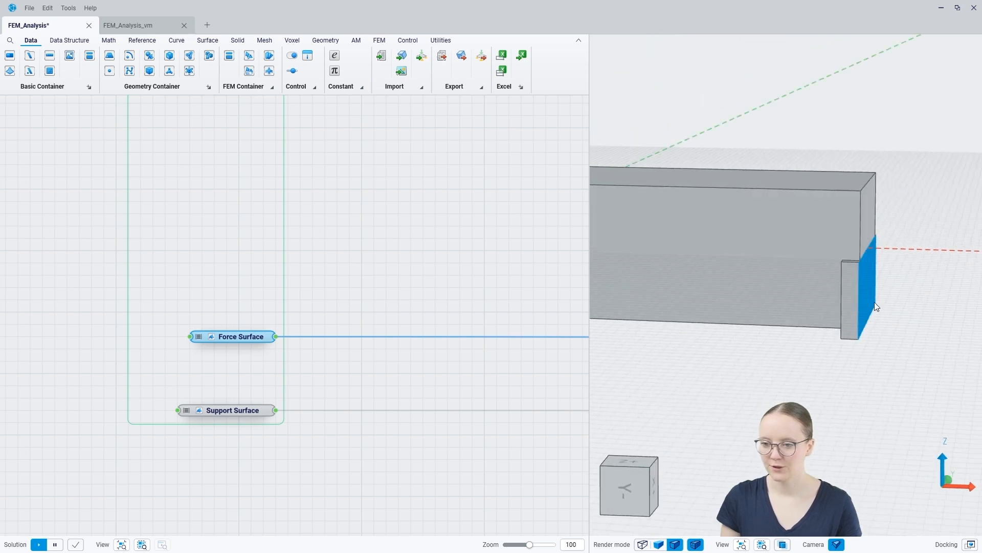
scroll(879, 290, "down", 3)
scroll(879, 293, "down", 2)
middle_click_drag(725, 334, 772, 337)
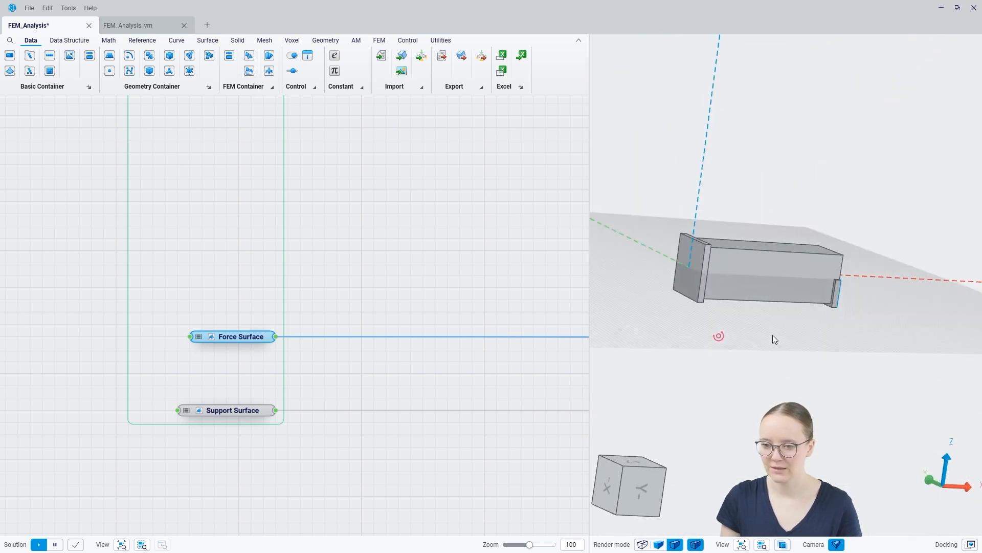
Step: Highlight the Support Surface in the viewer and inspect where it lies on the beam
left_click(246, 412)
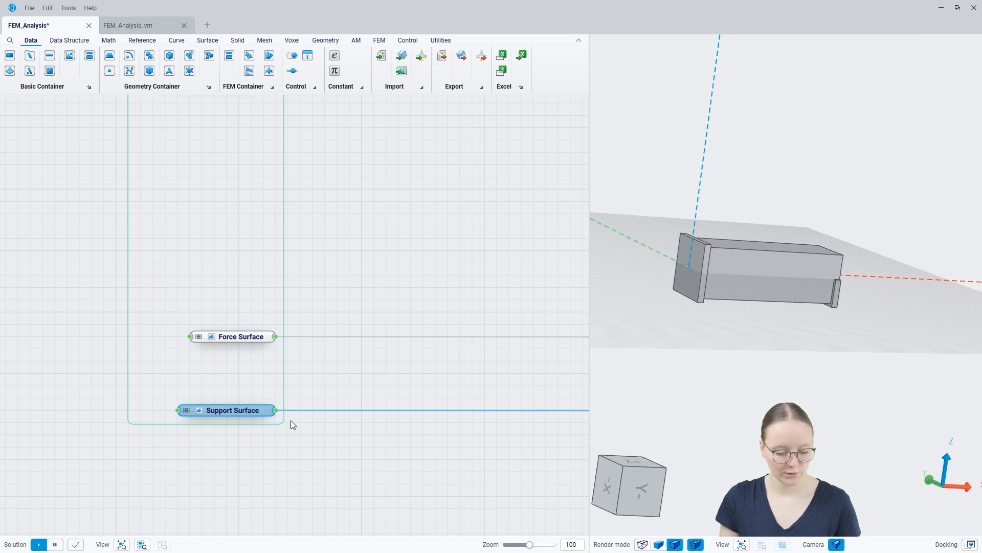
left_click(419, 458)
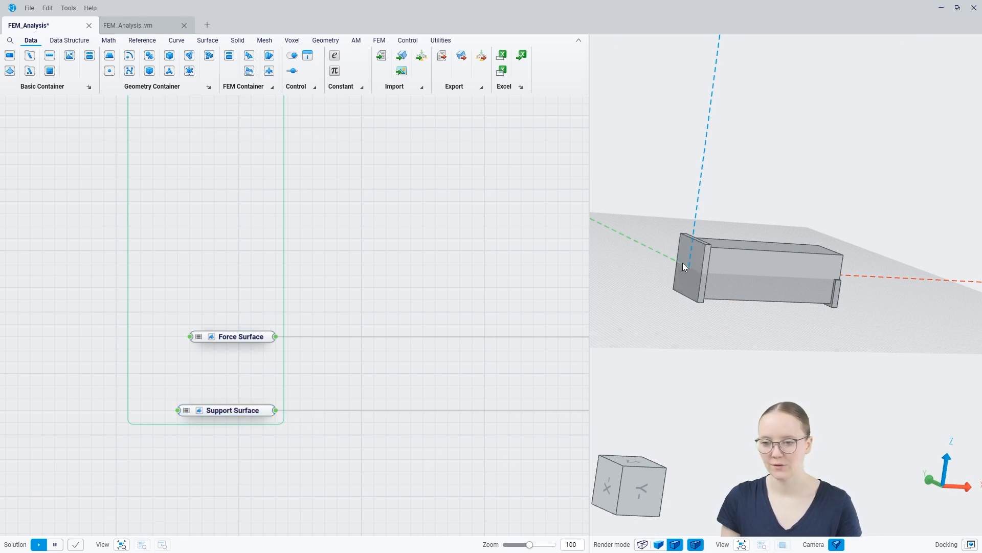
left_click(258, 414)
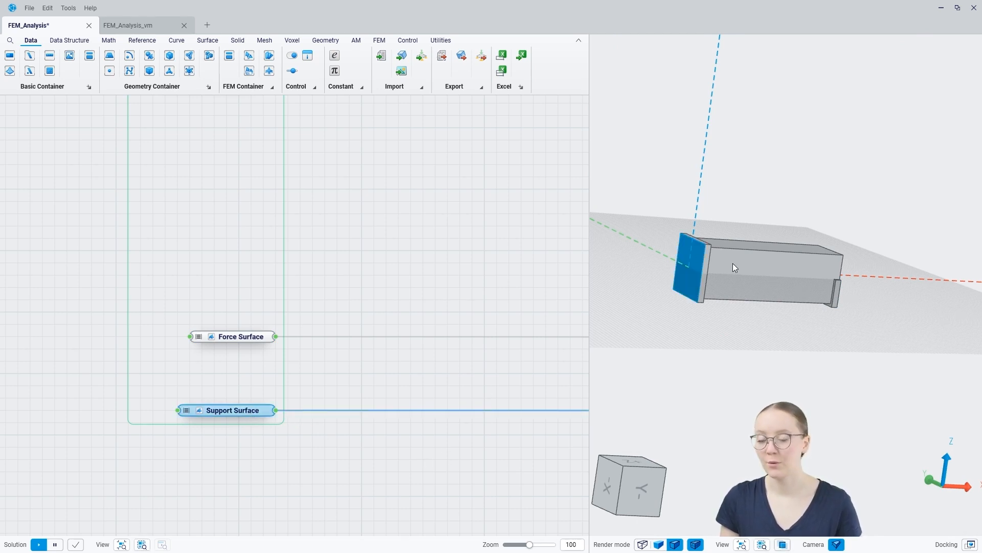
scroll(729, 257, "up", 2)
middle_click_drag(690, 242, 707, 260)
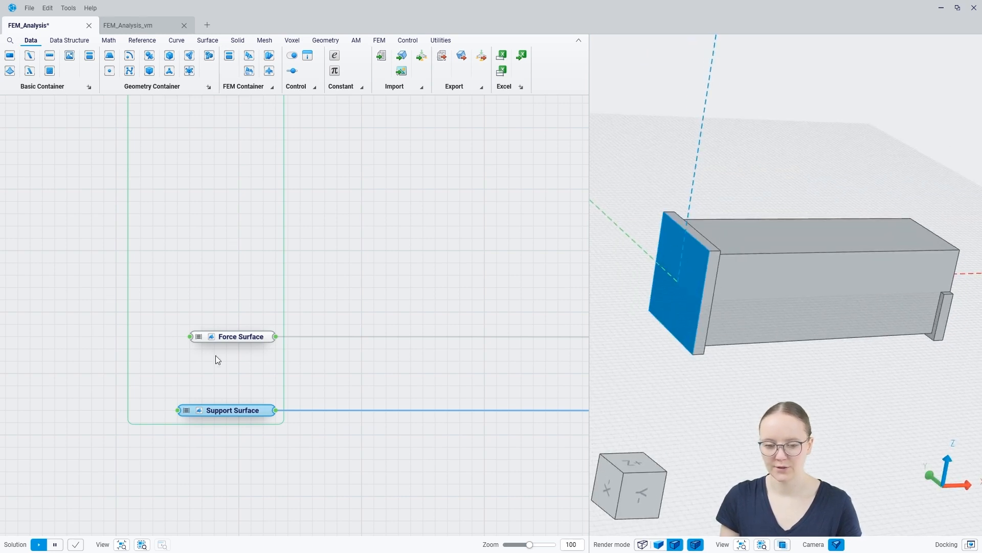
Step: Hide the force surface and both cantilever beam inputs in the viewer
left_click(251, 338)
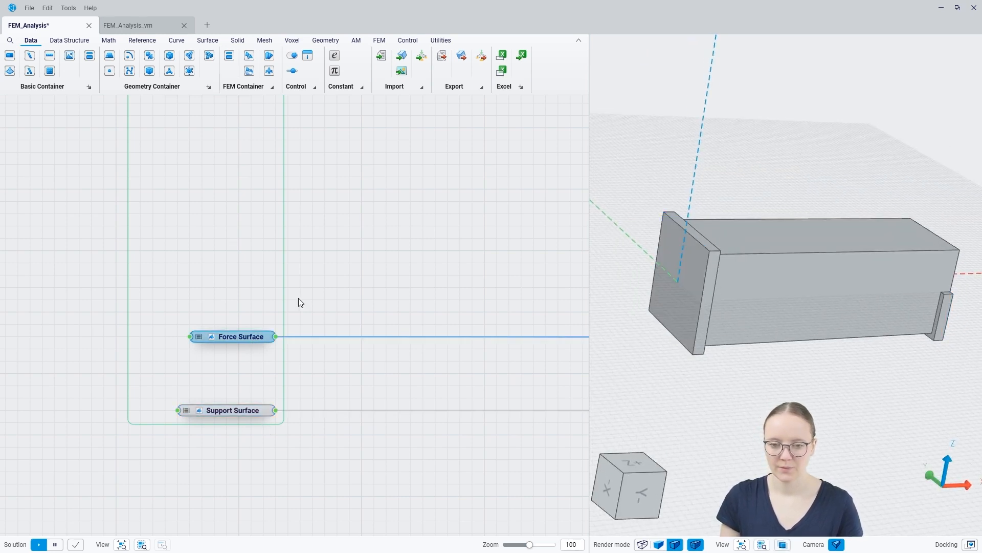
scroll(333, 401, "up", 3)
left_click(237, 223)
double_click(238, 223)
double_click(237, 195)
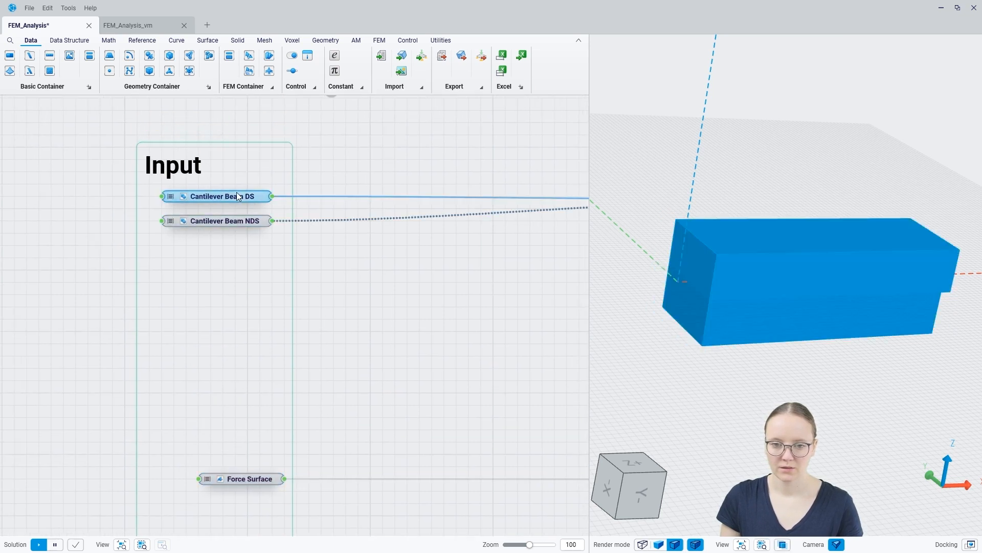
left_click(318, 272)
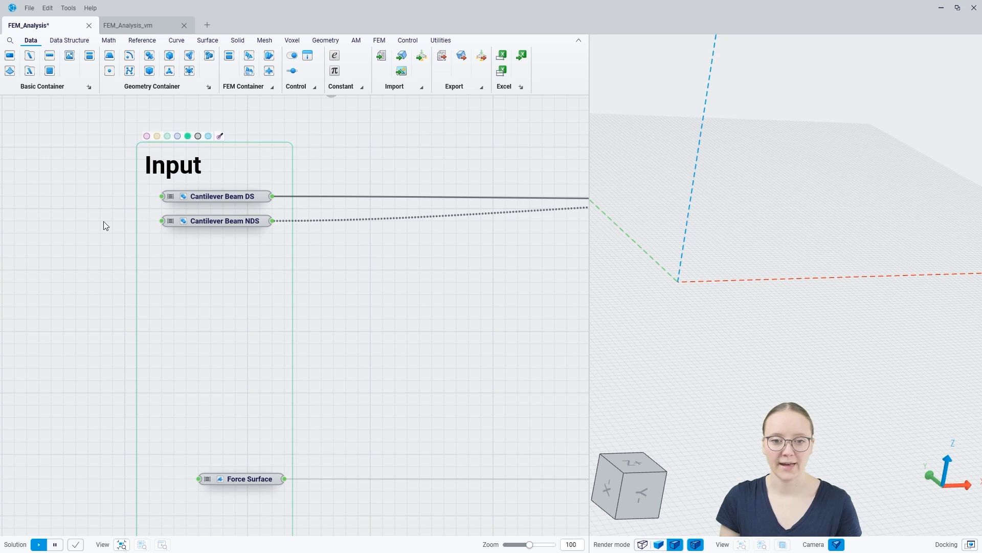
Step: Review the workflow's numbered sections: solid parts creation, RBE element, FE boundary condition and running the FE setup
scroll(103, 222, "down", 5)
middle_click_drag(361, 208, 290, 222)
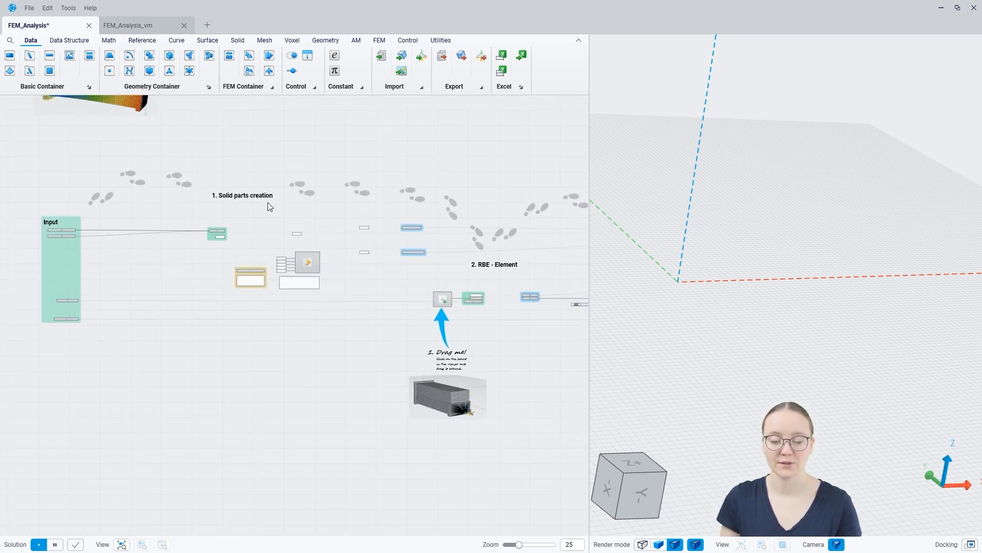
middle_click_drag(391, 280, 206, 243)
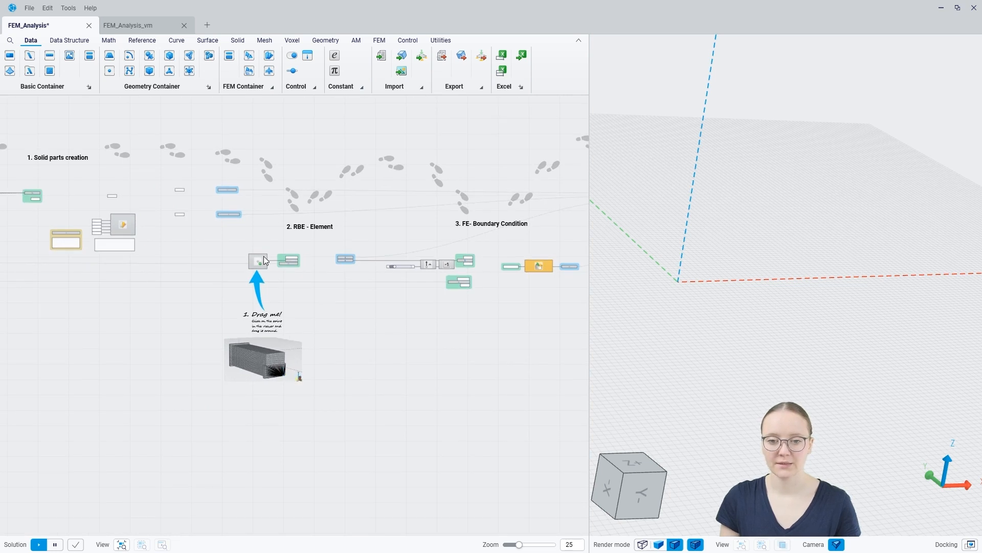
middle_click_drag(458, 322, 256, 331)
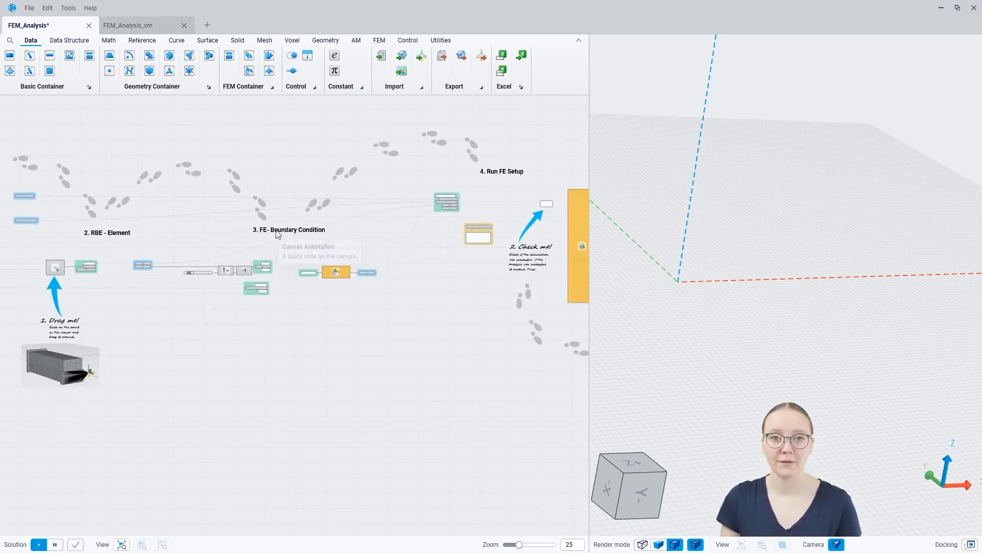
middle_click_drag(353, 238, 275, 239)
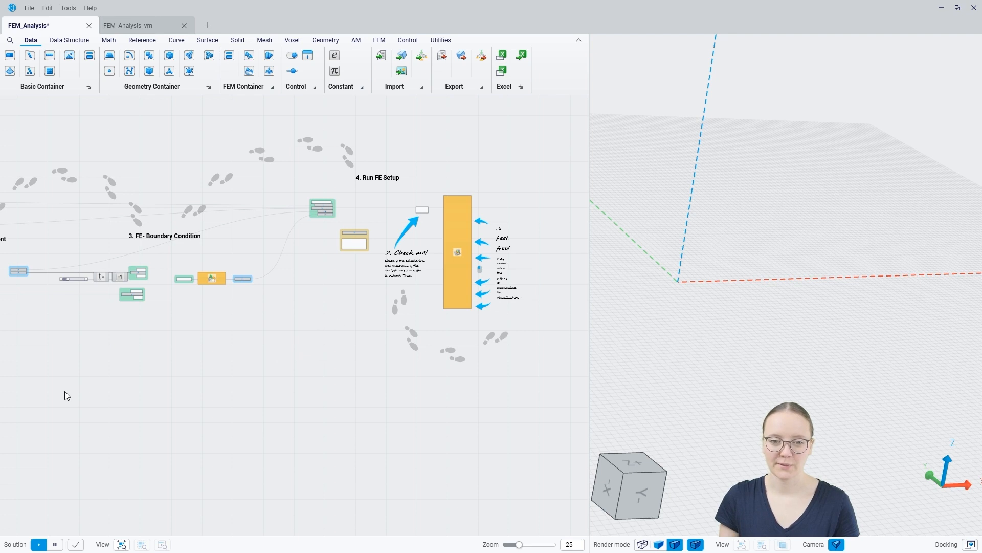
mouse_move(60, 363)
middle_mouse_down()
mouse_move(97, 351)
mouse_move(303, 359)
middle_mouse_up()
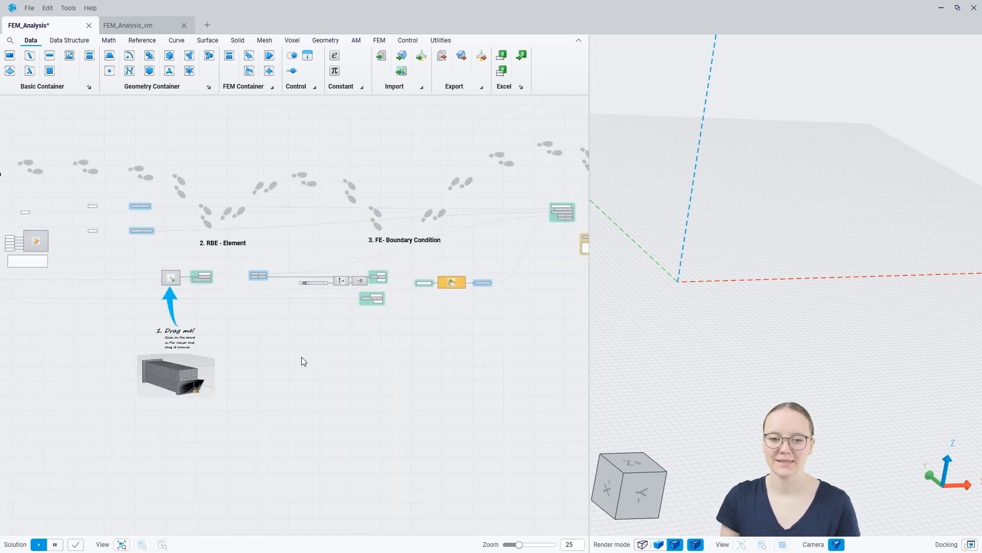
middle_click_drag(90, 336, 353, 357)
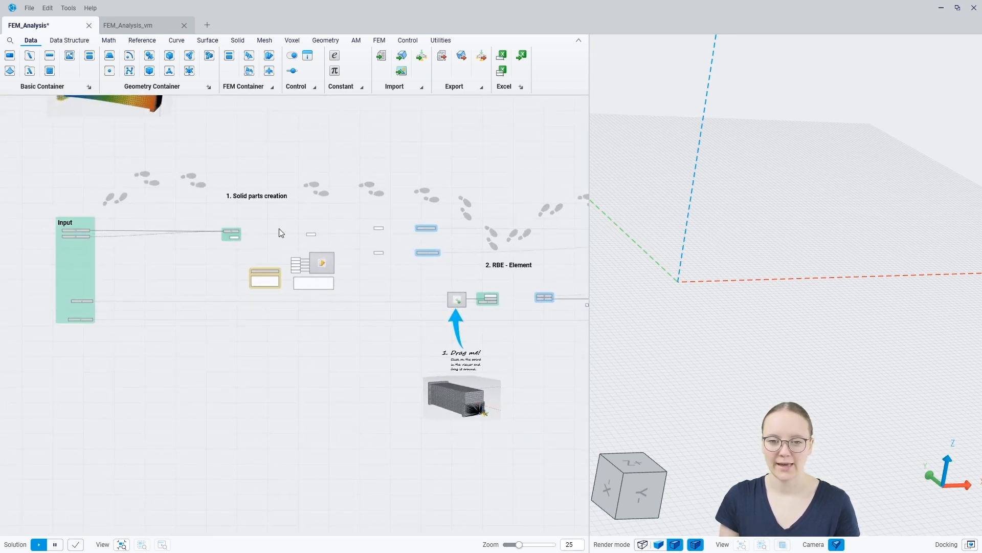
Step: Examine the solid parts creation section and the cantilever beam inputs that feed its Solid Body container
scroll(278, 227, "up", 5)
middle_click_drag(276, 232, 281, 246)
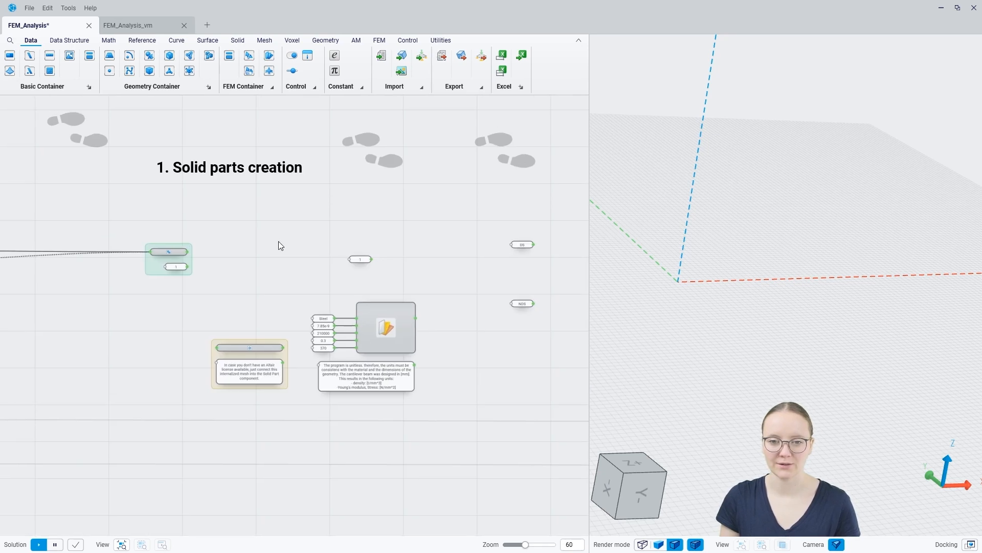
scroll(278, 243, "up", 3)
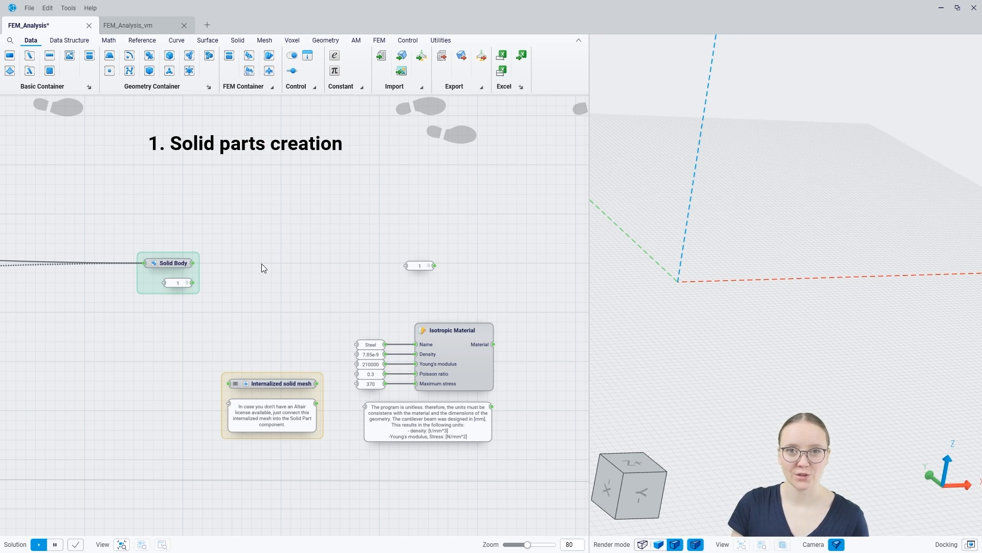
right_click_drag(96, 334, 349, 302)
right_click_drag(193, 300, 349, 294)
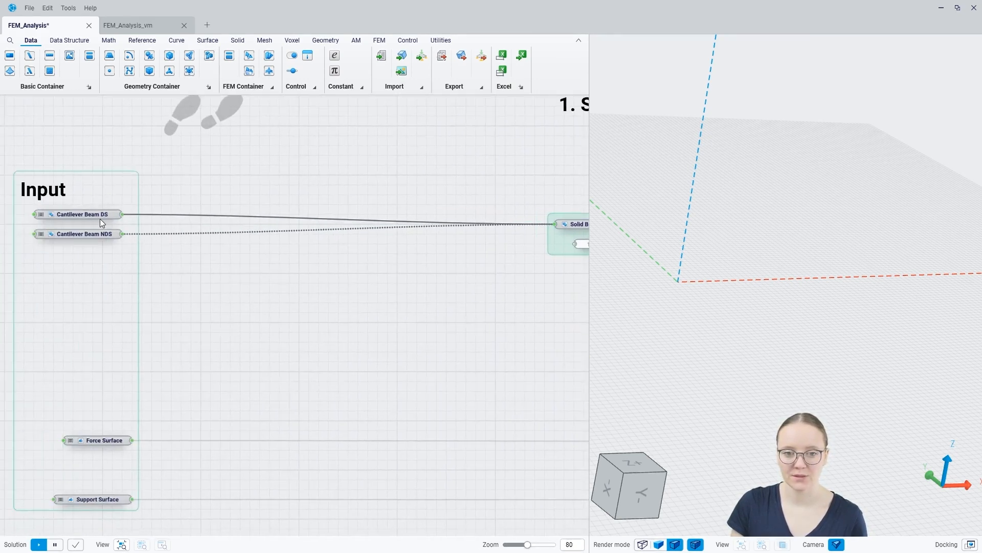
mouse_move(101, 239)
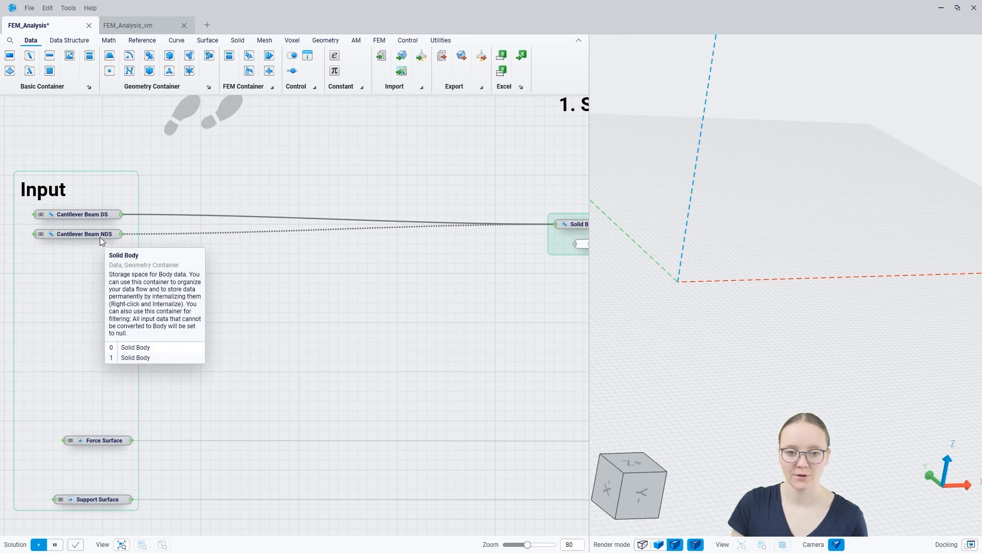
Step: Add a Solid Mesh (HM) component with its Bodies input fed by the Solid Body container
right_click_drag(438, 257, 60, 268)
left_click_drag(188, 239, 248, 227)
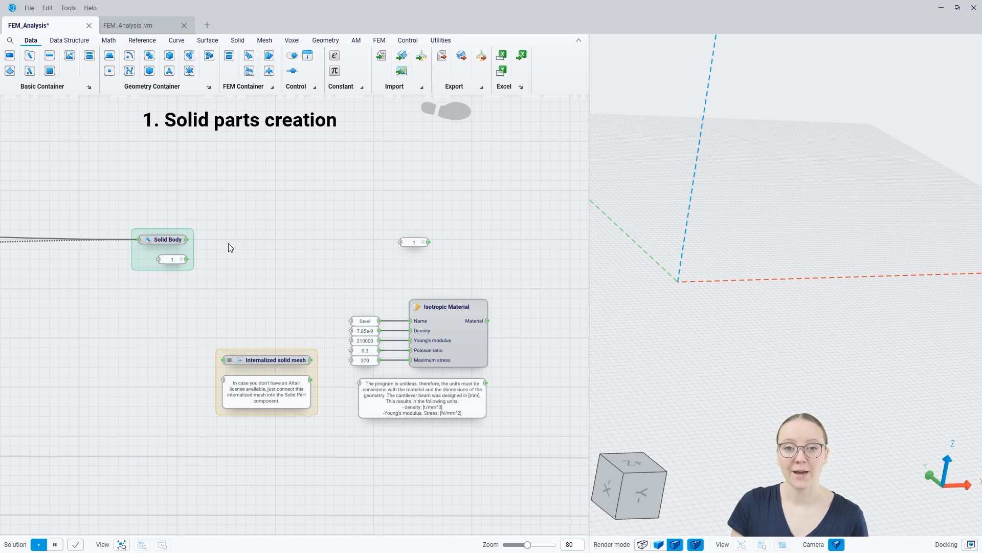
left_click_drag(187, 239, 232, 236)
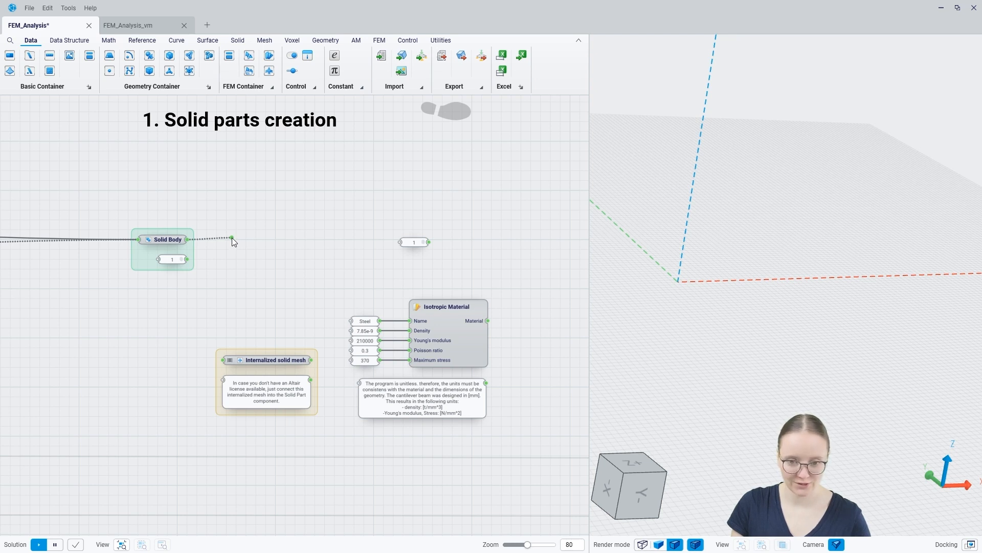
left_click_drag(231, 238, 232, 238)
type("solid me")
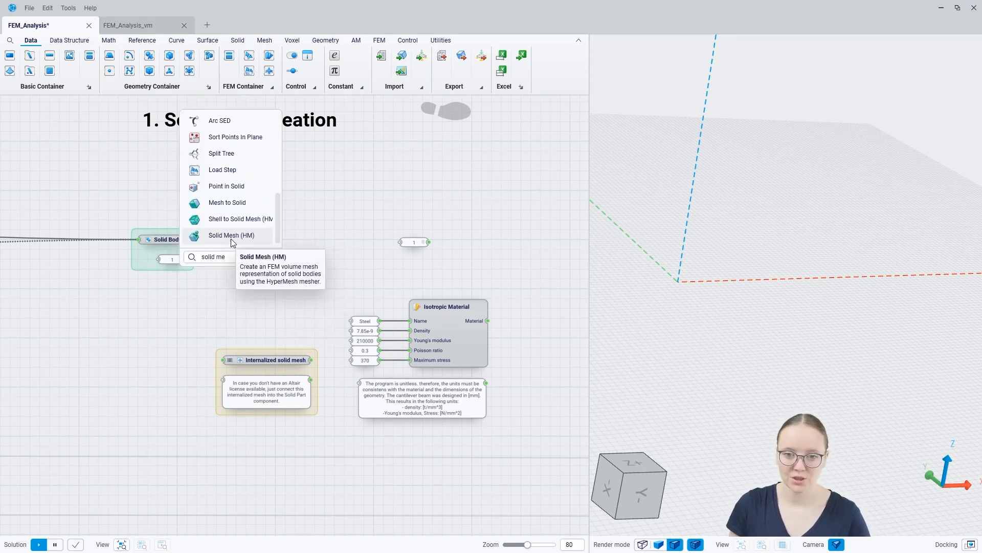
left_click(231, 237)
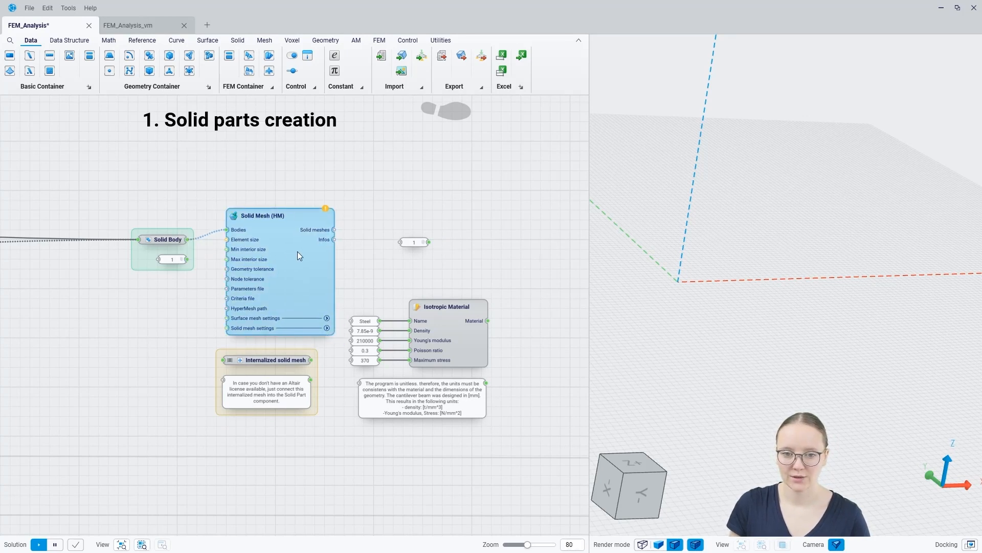
Step: Line up the Solid Mesh component with its input group and connect the value 1 to Element size, Min interior size and Max interior size
left_click_drag(290, 253, 280, 253)
left_click_drag(143, 254, 143, 247)
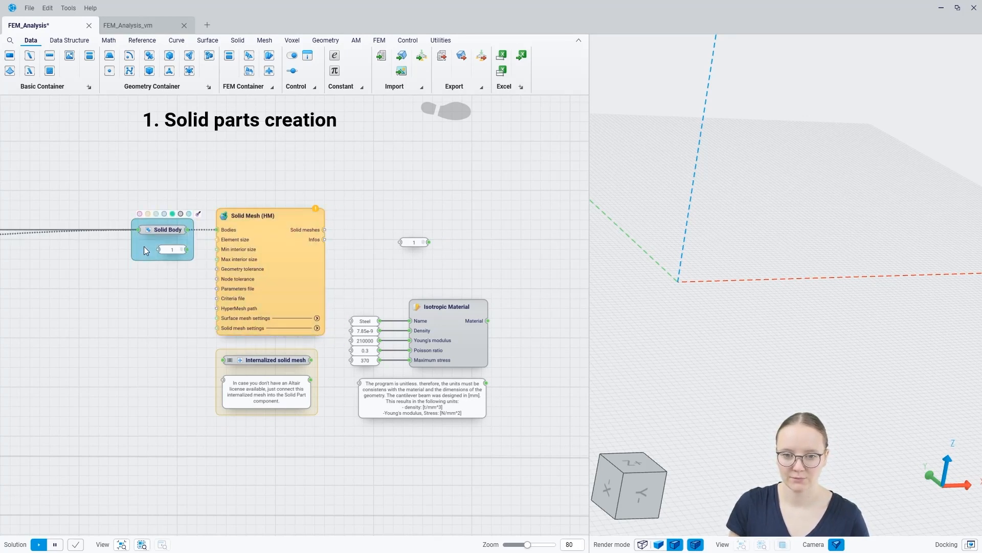
left_click(173, 305)
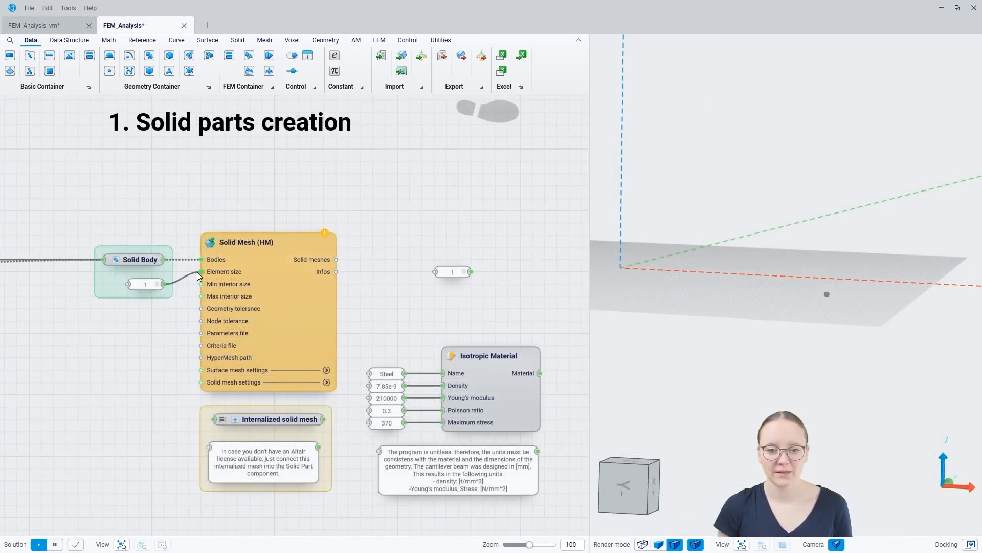
left_click_drag(198, 272, 200, 297)
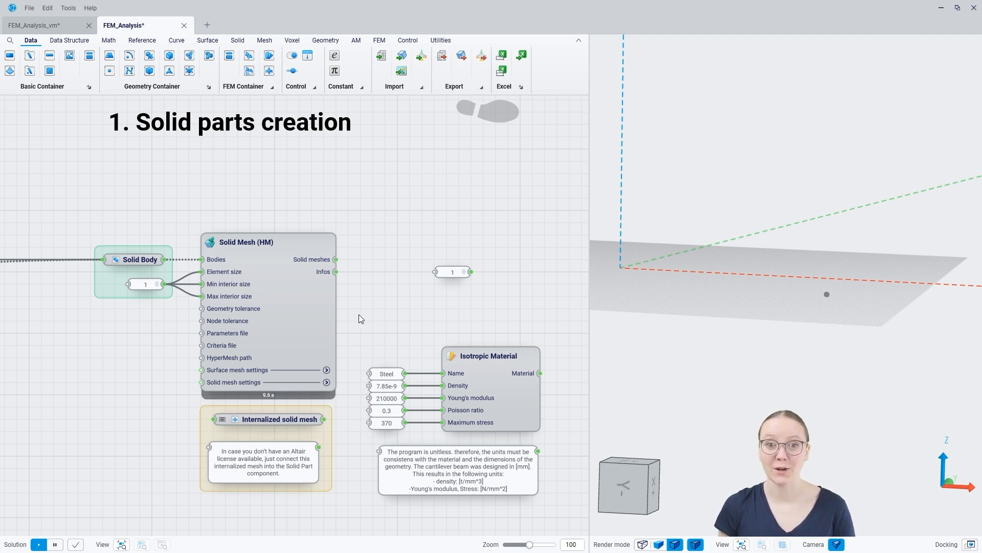
Step: Set the Element type in the Solid Mesh component's surface mesh settings to Quads strictly and inspect the mesh up close
left_click(326, 370)
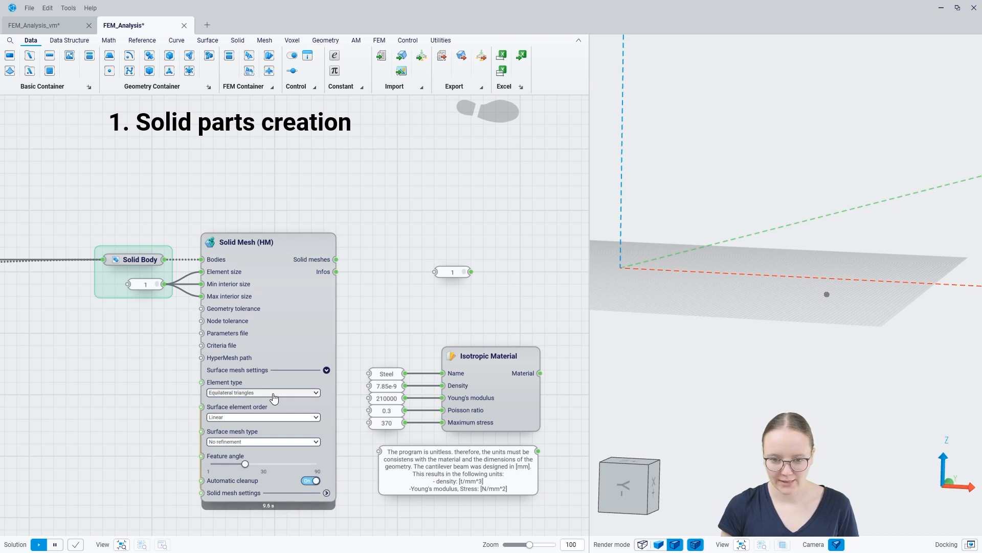
left_click(273, 393)
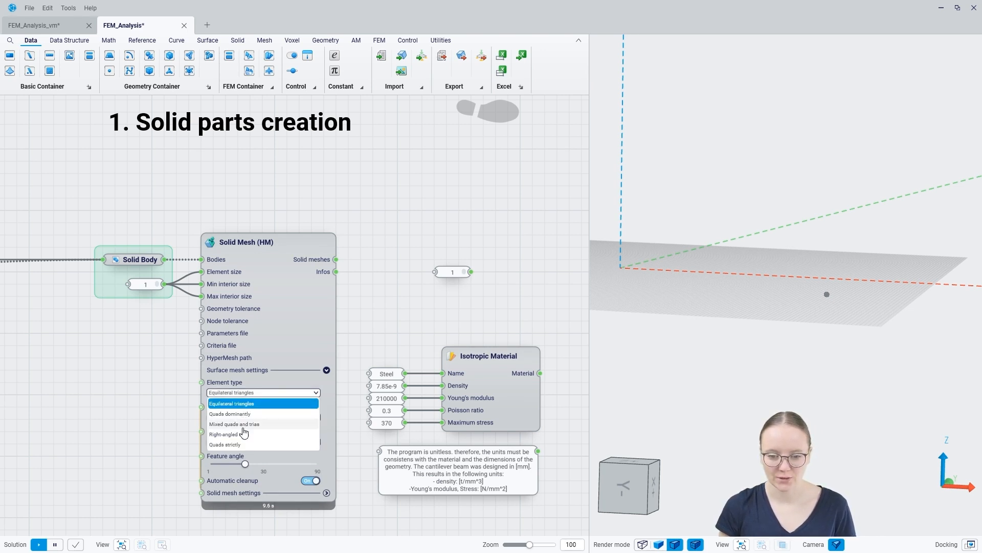
left_click(235, 445)
left_click(282, 304)
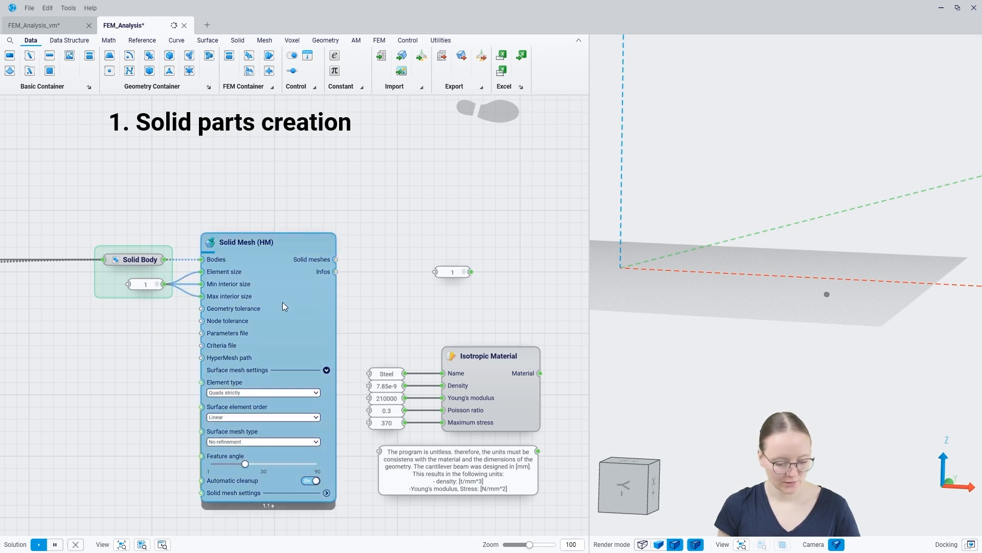
left_click(178, 365)
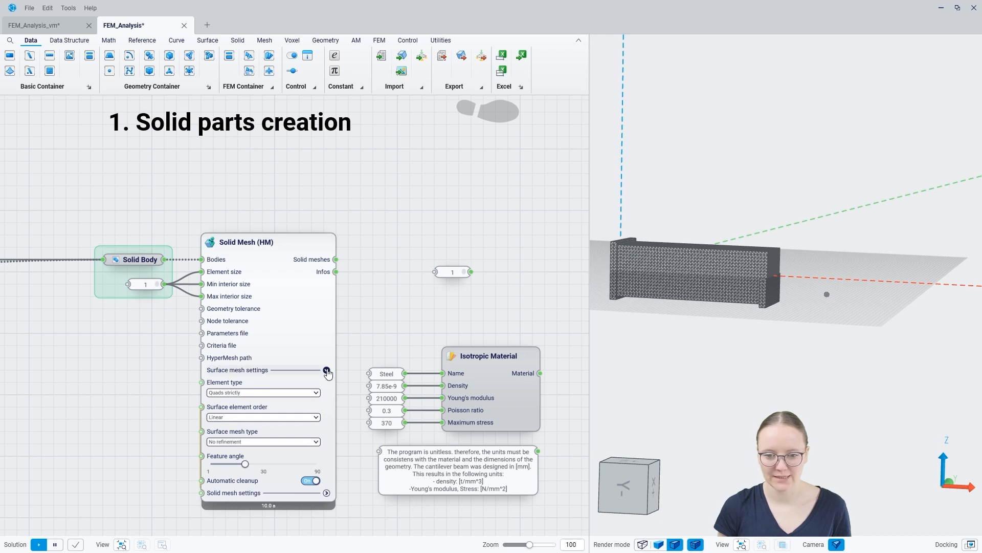
left_click(327, 371)
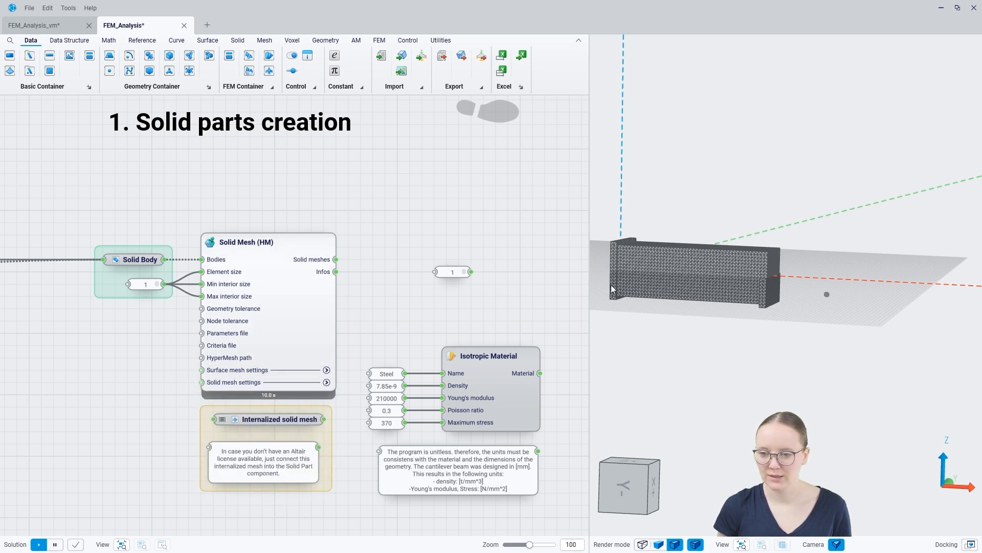
scroll(621, 261, "up", 6)
scroll(739, 204, "down", 3)
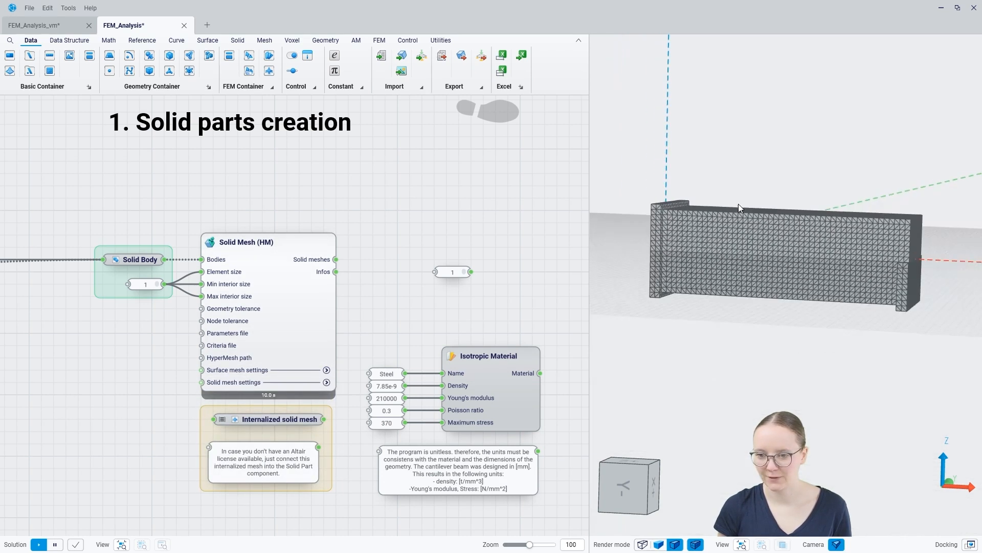
middle_click_drag(822, 307, 803, 327)
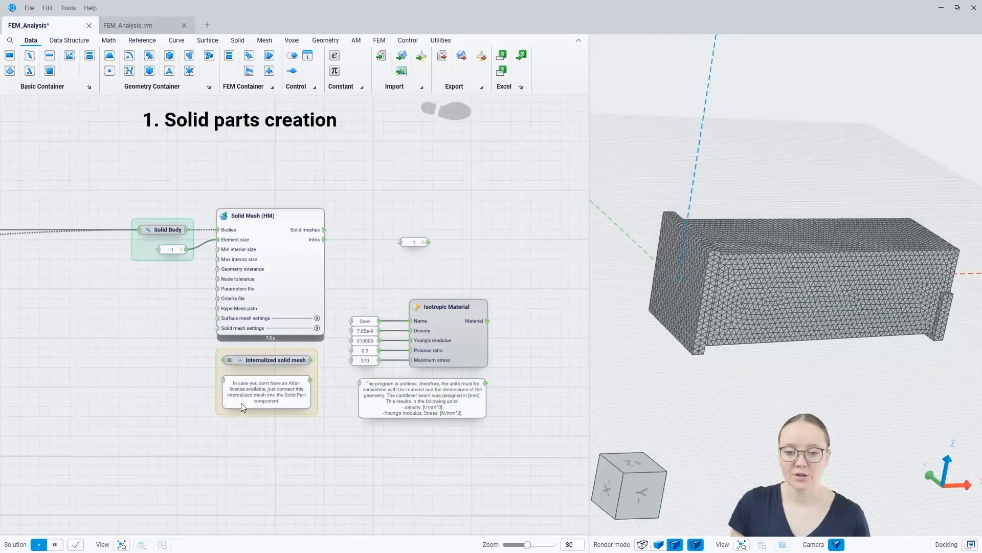
Step: Preview the mesh of the Internalized solid mesh group in the 3D view and turn the preview off again
mouse_move(241, 403)
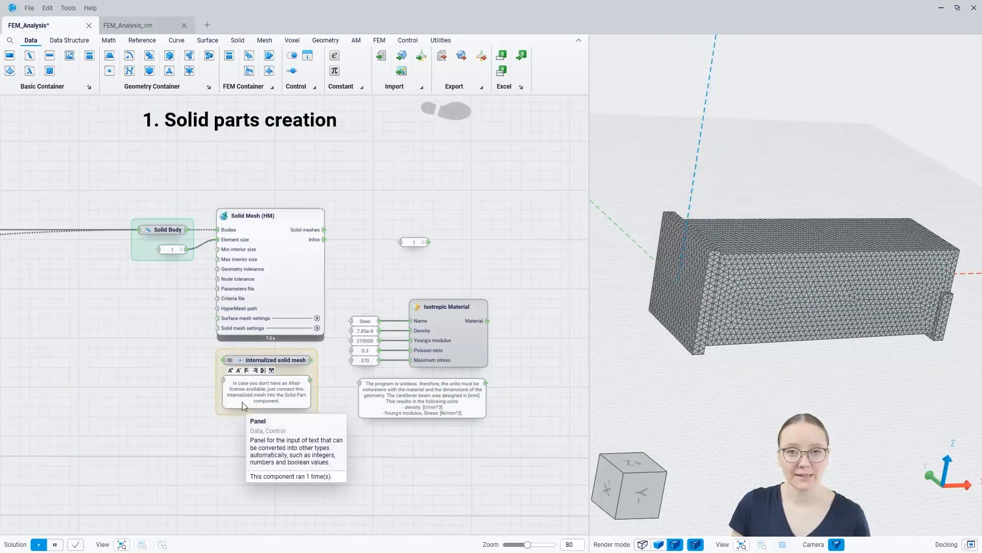
left_click(277, 361)
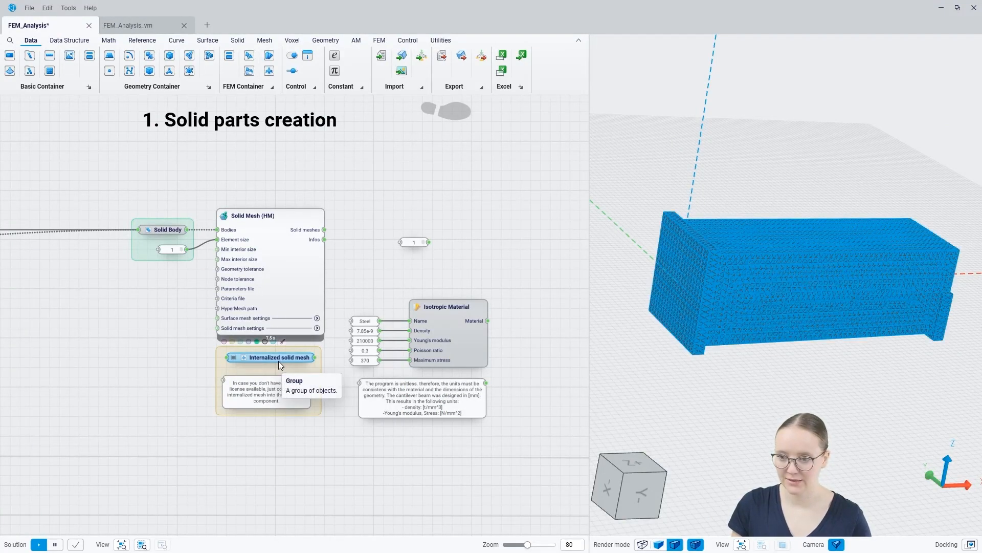
middle_click(280, 362)
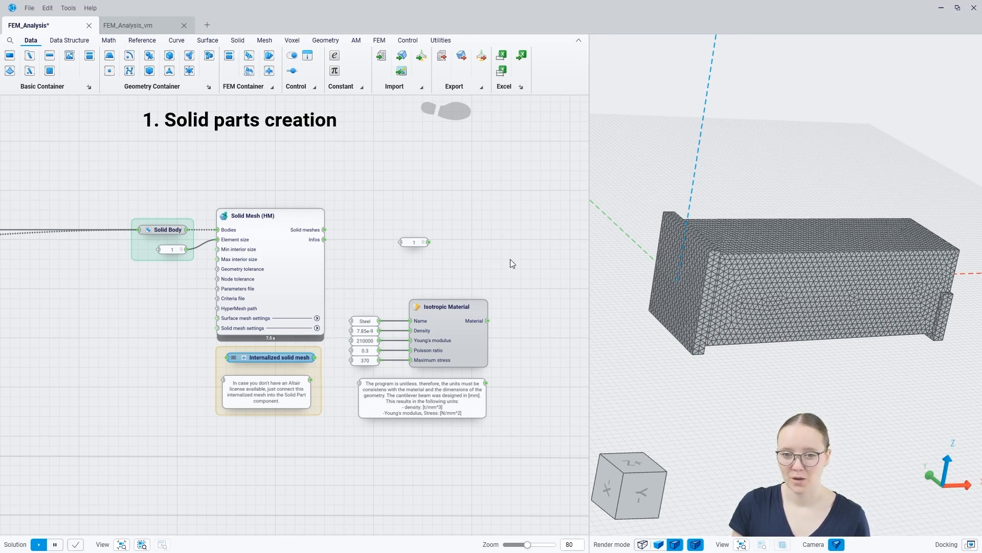
Step: Read the Solid Mesh component's Solid meshes output in an attached panel, and delete the panel
mouse_move(313, 234)
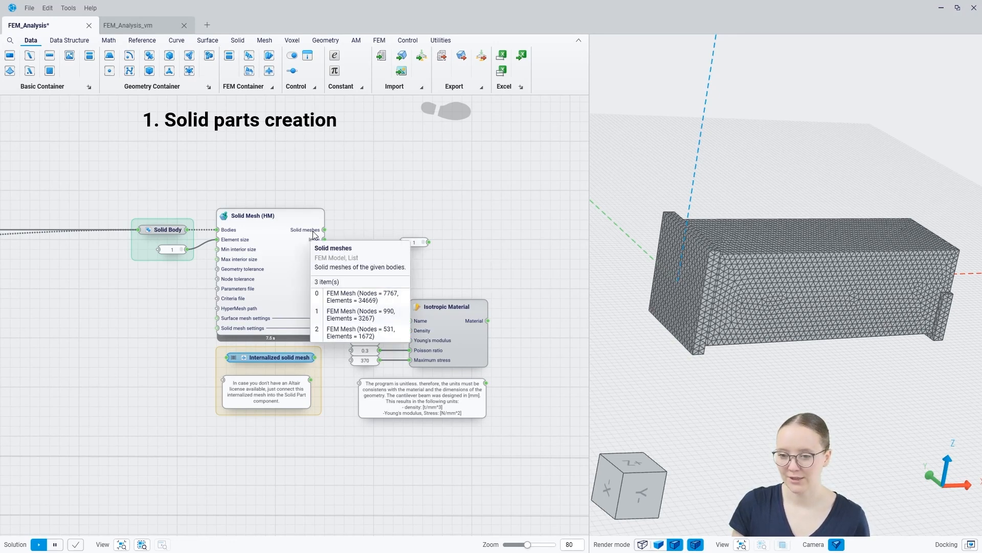
middle_click_drag(707, 329, 670, 301)
left_click_drag(345, 225, 346, 223)
left_click(352, 275)
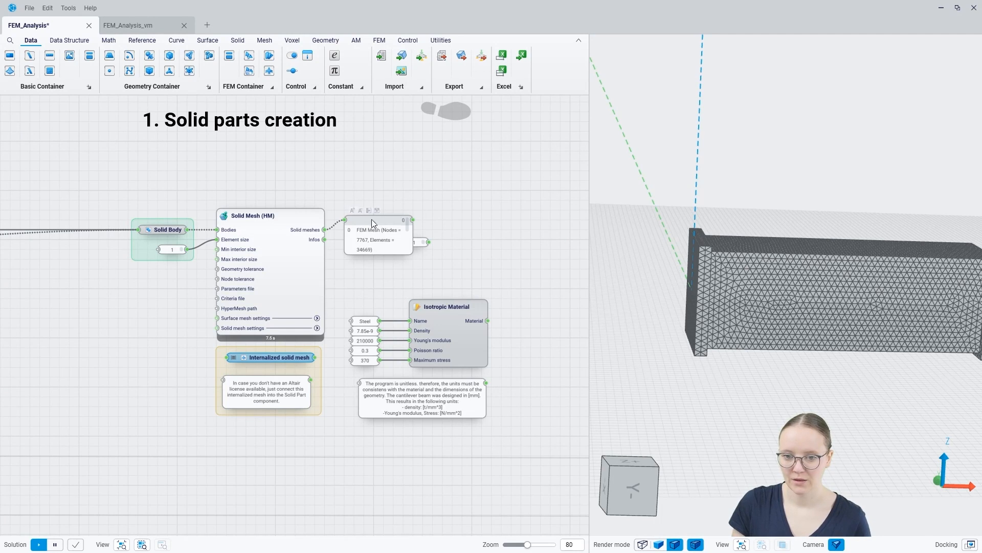
left_click(368, 210)
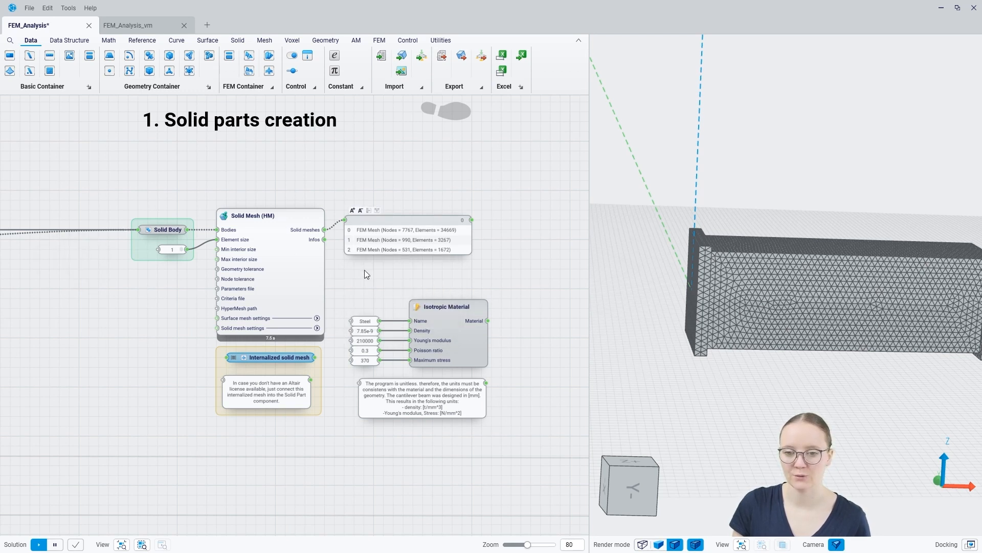
left_click(384, 220)
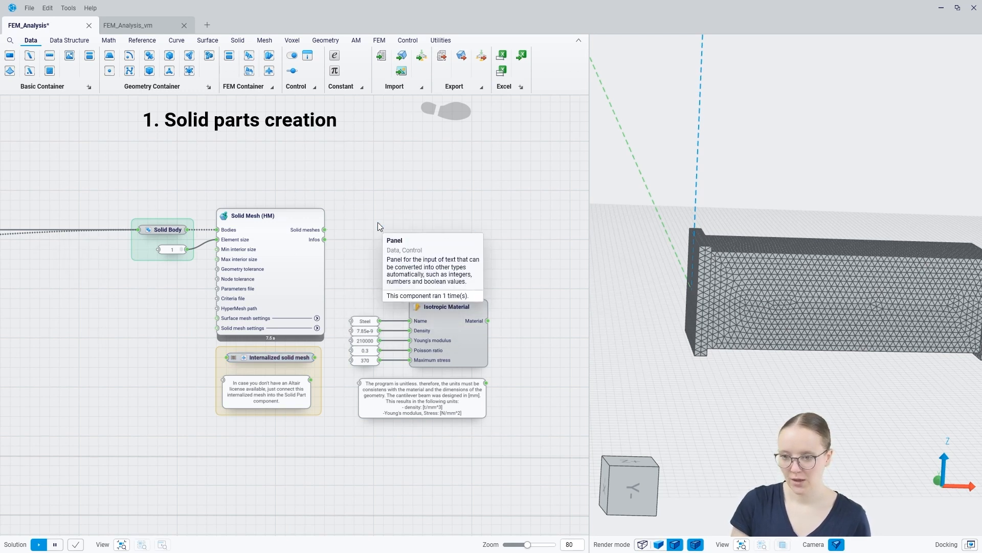
key("Delete")
scroll(797, 260, "down", 3)
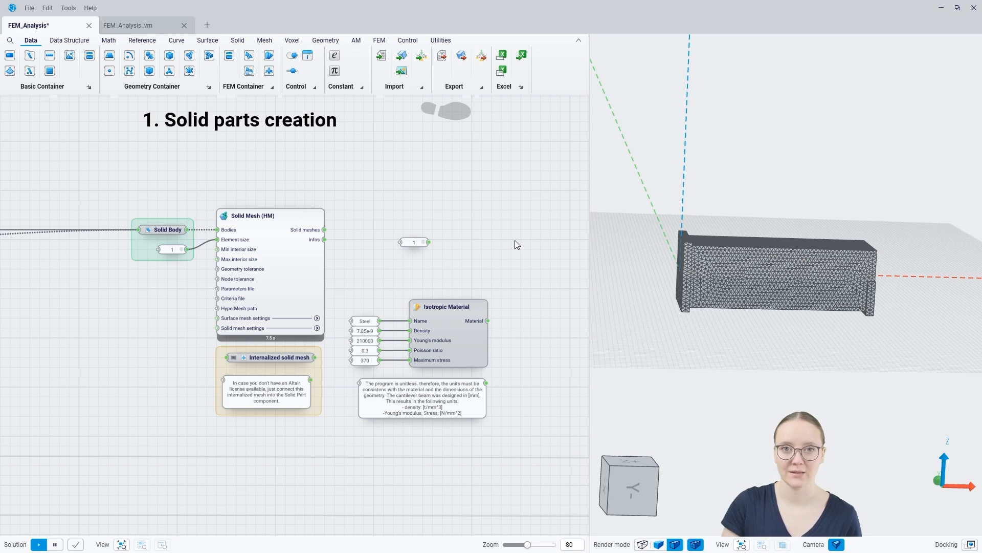
Step: Add a Split List component, feeding Solid meshes into its List input and the value 1 into its Index input
right_click(437, 219)
type("spli")
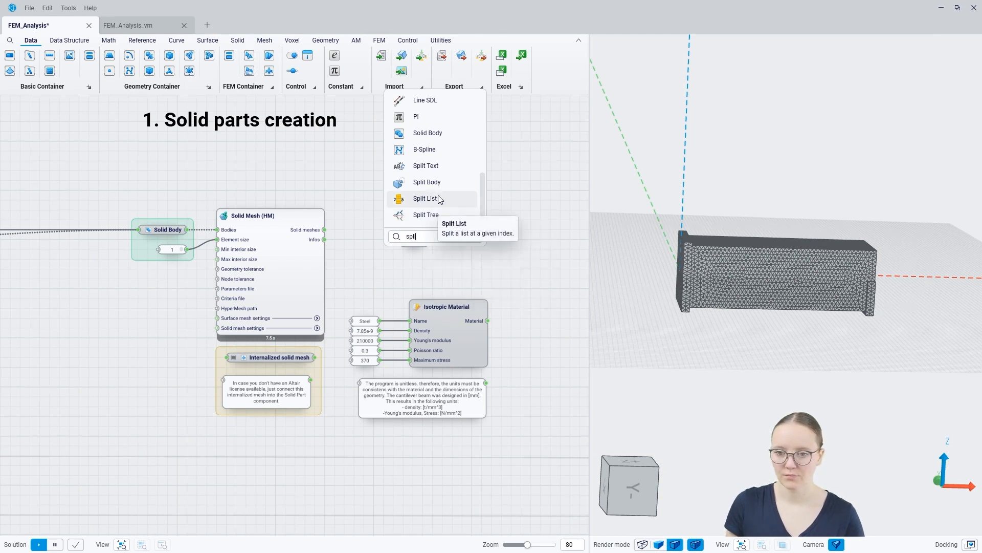
left_click(438, 195)
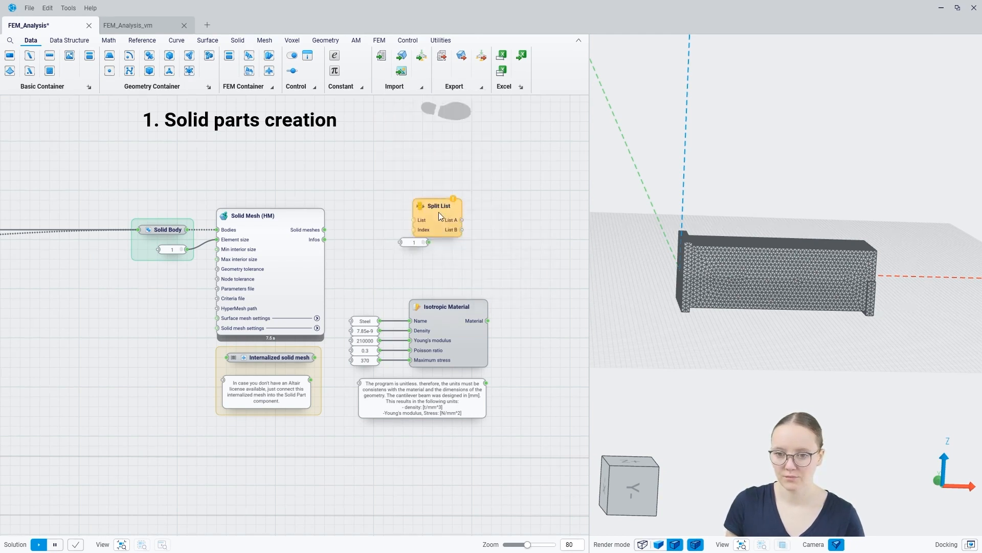
left_click_drag(325, 229, 444, 241)
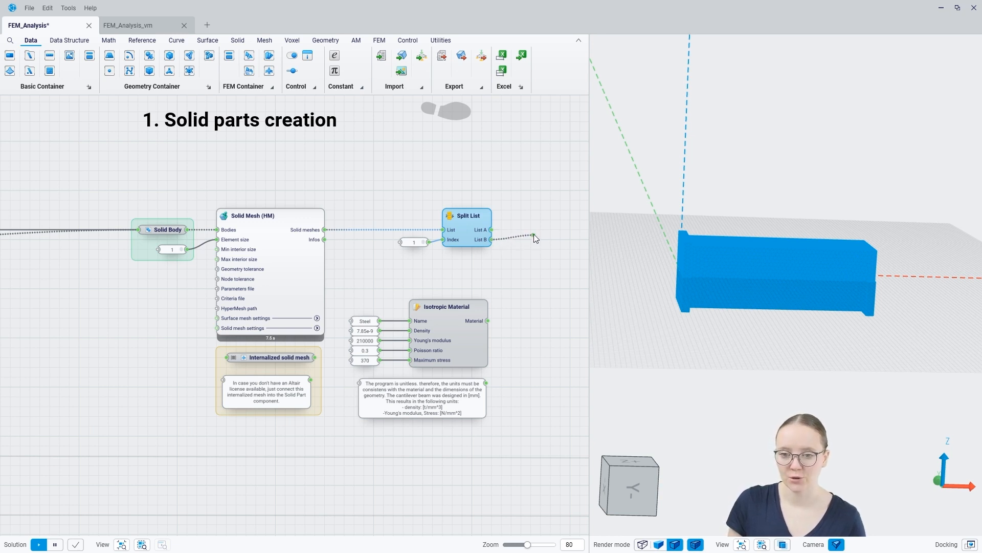
Step: Read the Split List outputs List A and List B one after the other in an attached panel, and delete the panel
left_click_drag(511, 236, 512, 237)
right_click_drag(500, 227, 395, 225)
left_click_drag(392, 226, 419, 225)
left_click(413, 272)
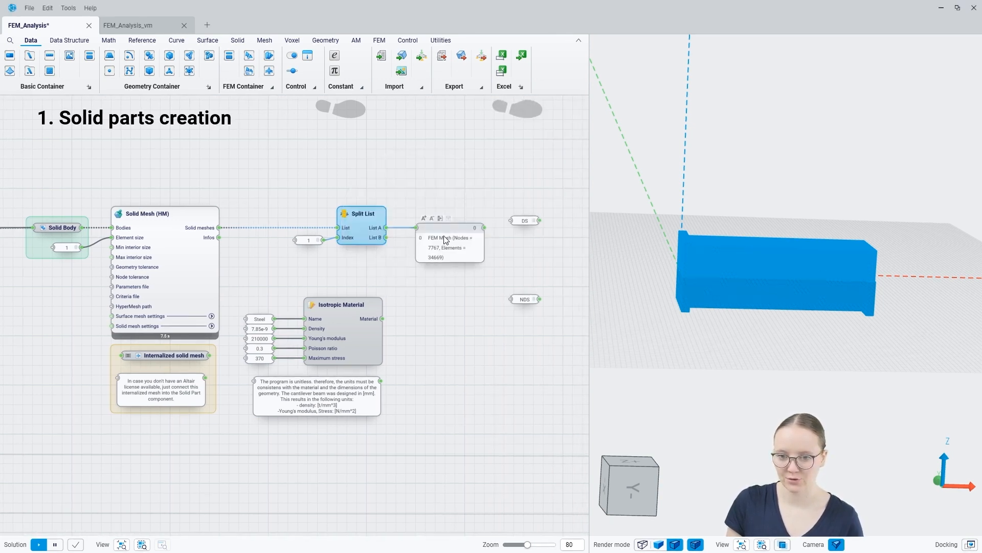
left_click_drag(387, 237, 368, 277)
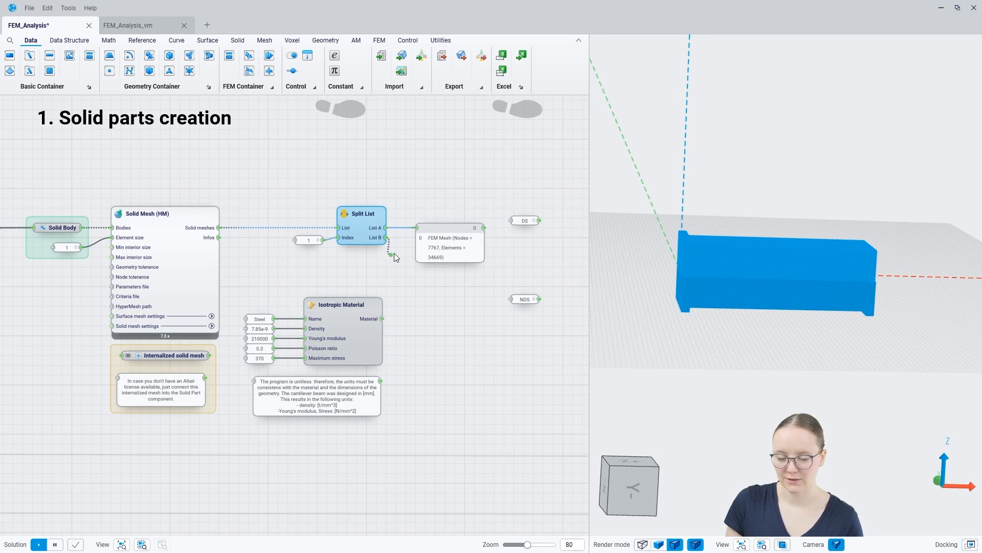
left_click_drag(419, 226, 420, 226)
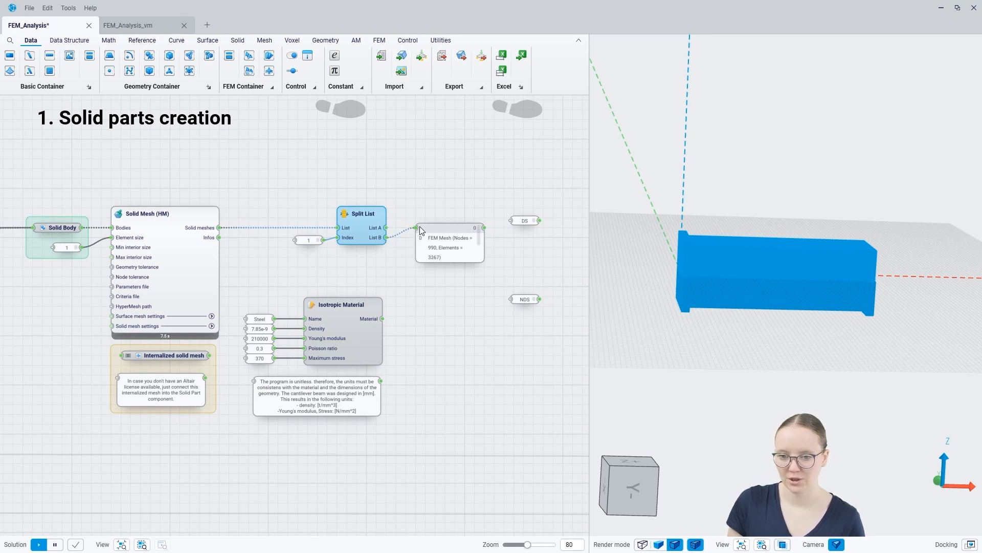
left_click(449, 219)
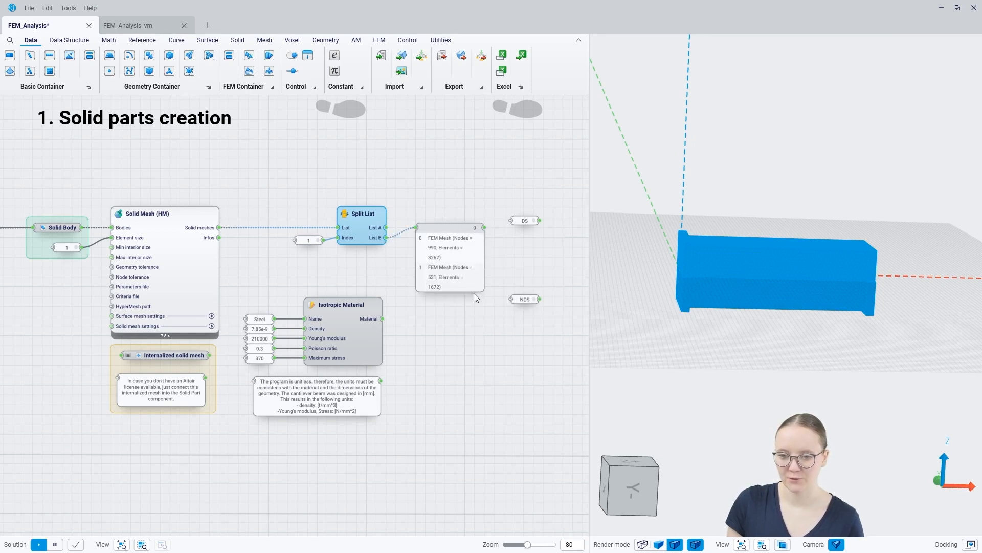
left_click(454, 230)
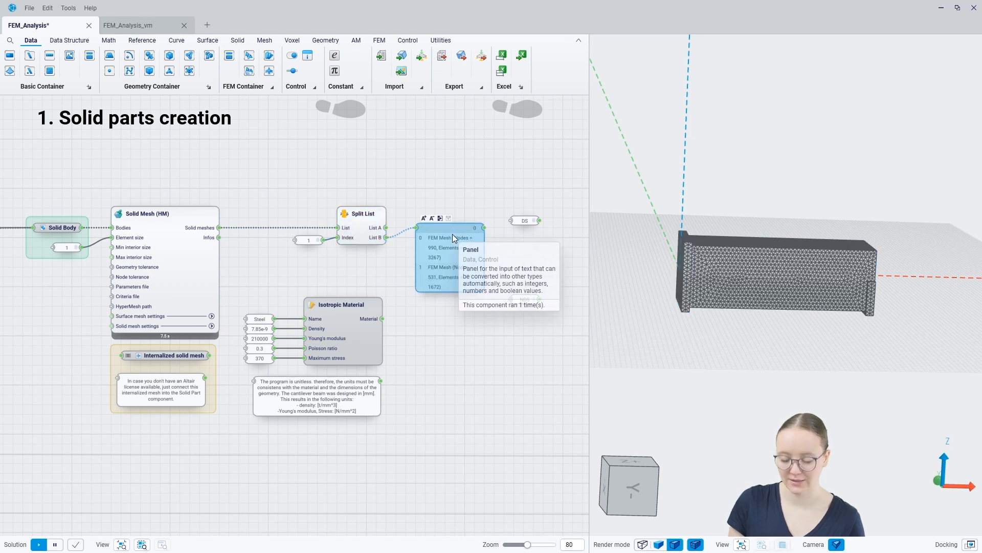
key("Delete")
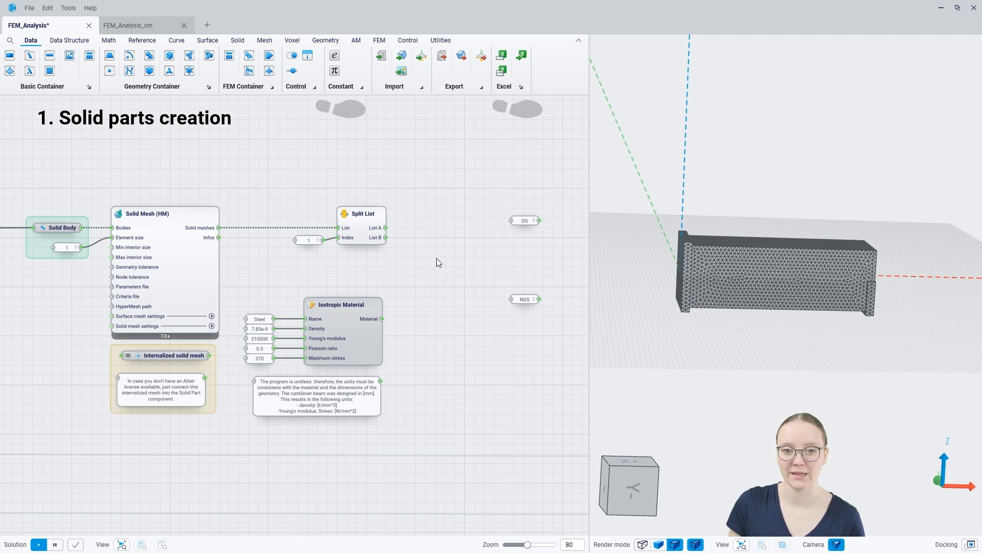
Step: Add a Solid Part component between the DS text panel and the Solid Part DS container
middle_click_drag(458, 260, 259, 267)
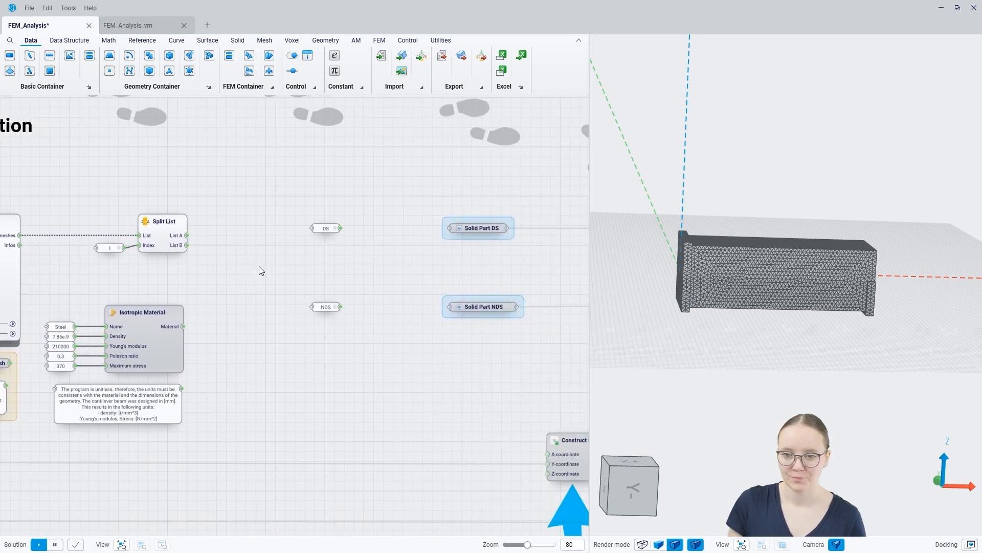
right_click(372, 213)
type("solid p")
left_click(371, 210)
left_click_drag(370, 209, 381, 226)
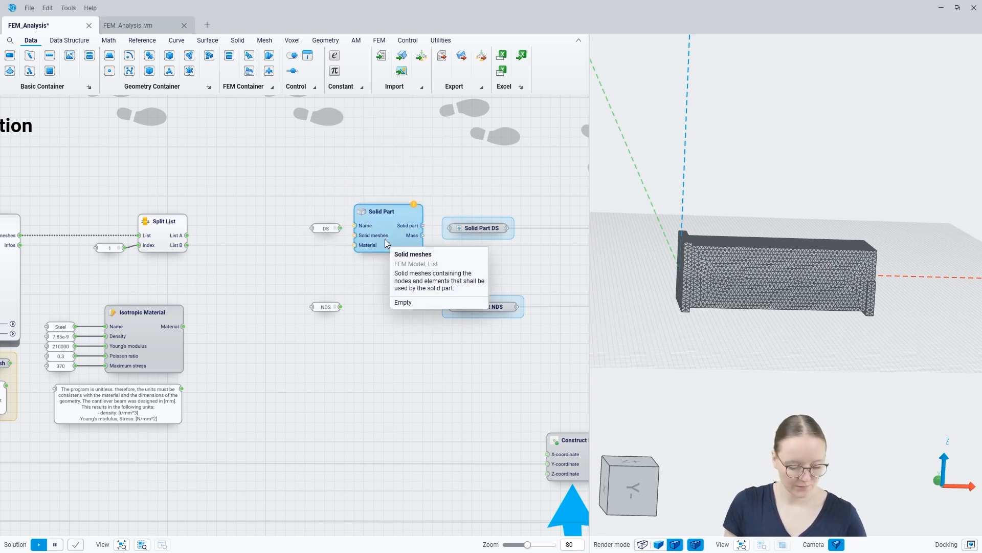
Step: Duplicate the Solid Part component for NDS, connect DS and NDS to the respective Name inputs, and line up both text panels
key("ctrl+c")
key("ctrl+v")
left_click_drag(382, 304, 355, 304)
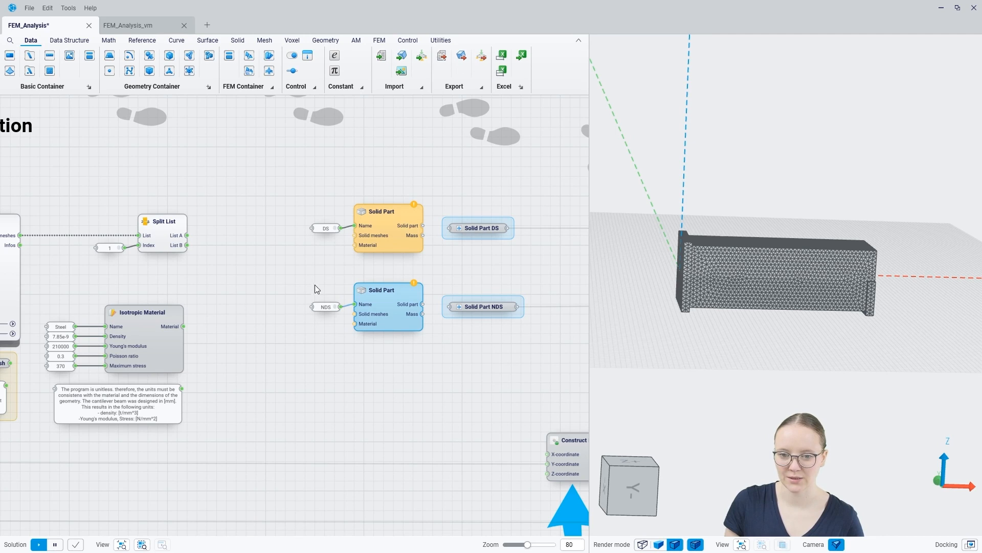
left_click_drag(328, 234, 331, 233)
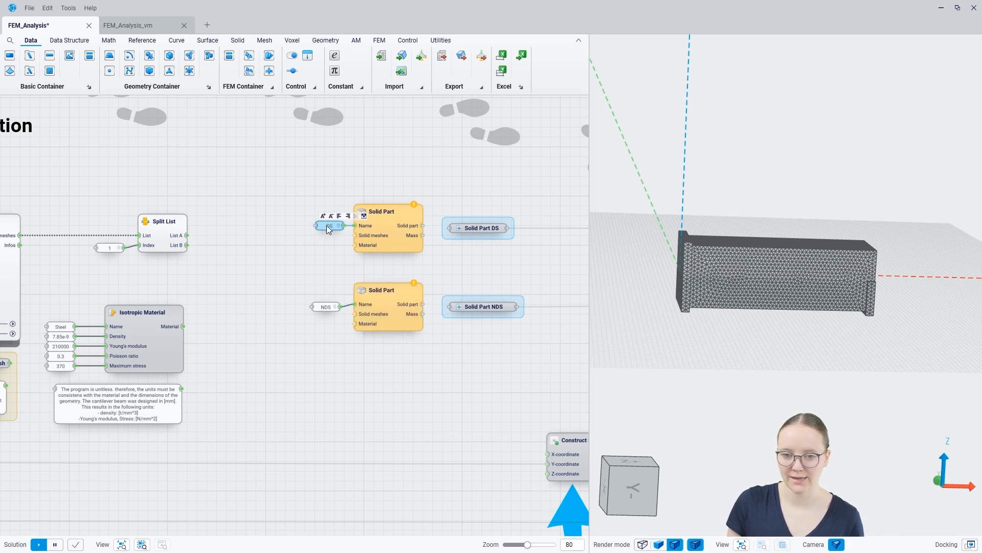
left_click_drag(328, 307, 331, 305)
Step: Connect List A to the DS part's Solid meshes, List B to the NDS part's, and the Isotropic Material to both Material inputs
left_click_drag(187, 235, 355, 235)
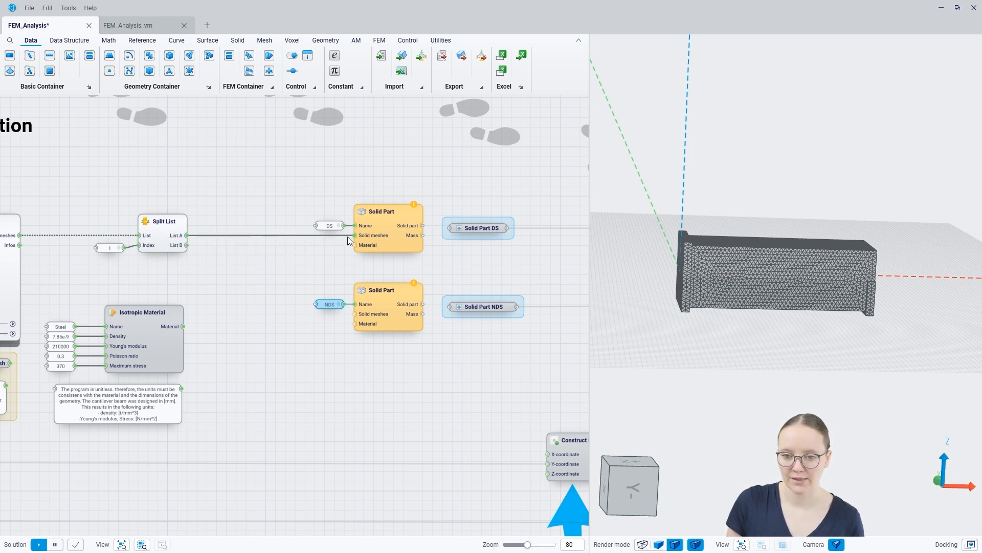
left_click_drag(188, 245, 355, 314)
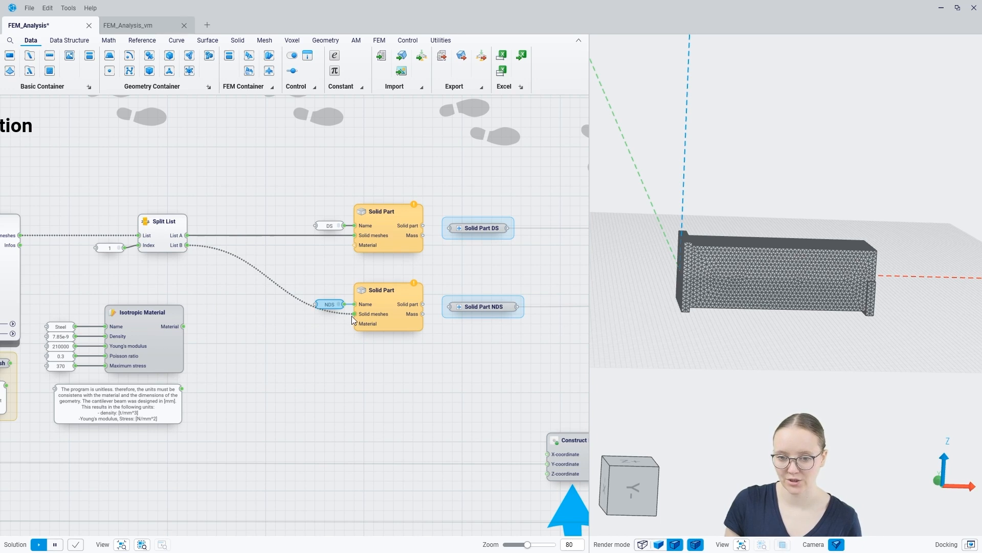
right_click_drag(242, 377, 293, 369)
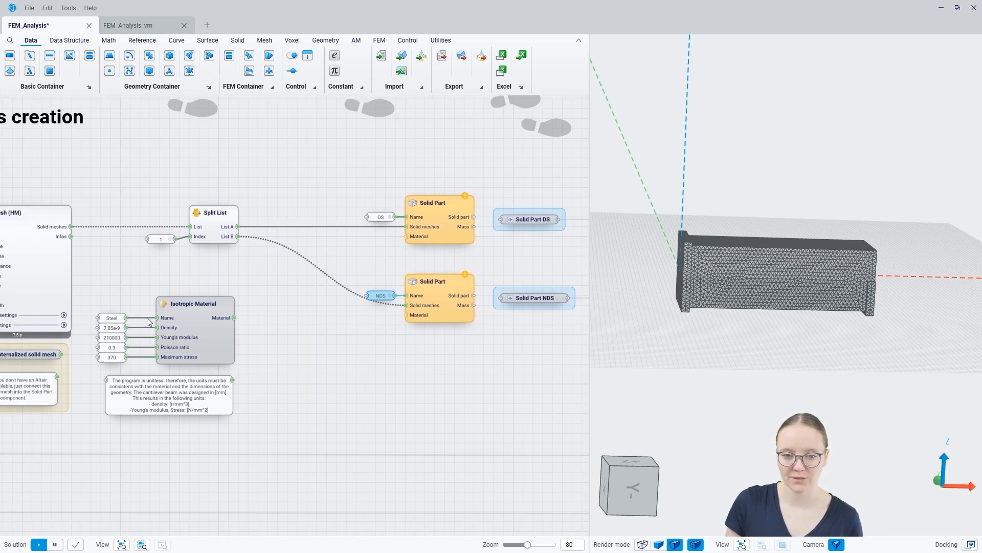
left_click_drag(234, 318, 402, 236)
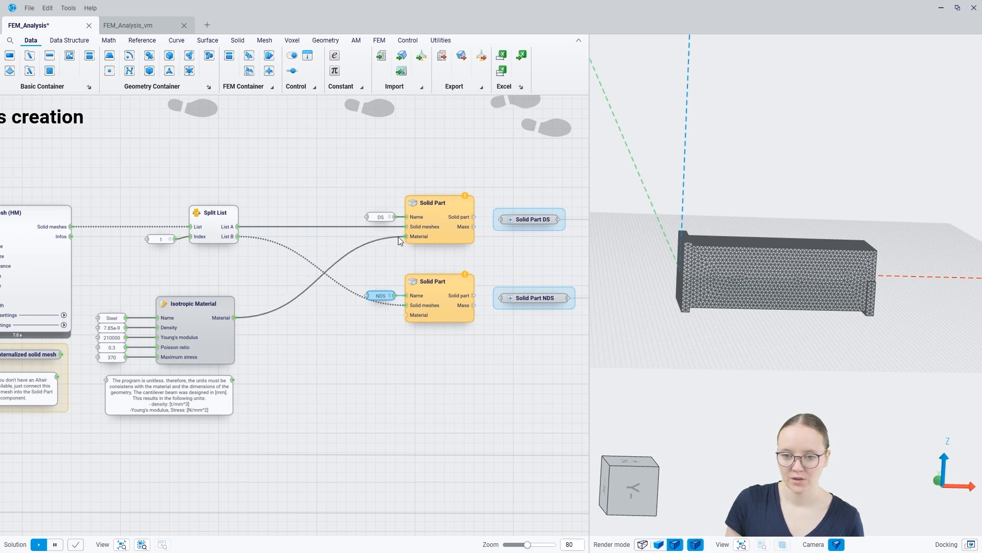
left_click_drag(234, 317, 405, 315)
Step: Hide the Solid Mesh component's preview and connect the two Solid part outputs to the Solid Part DS and Solid Part NDS containers
left_click(47, 269)
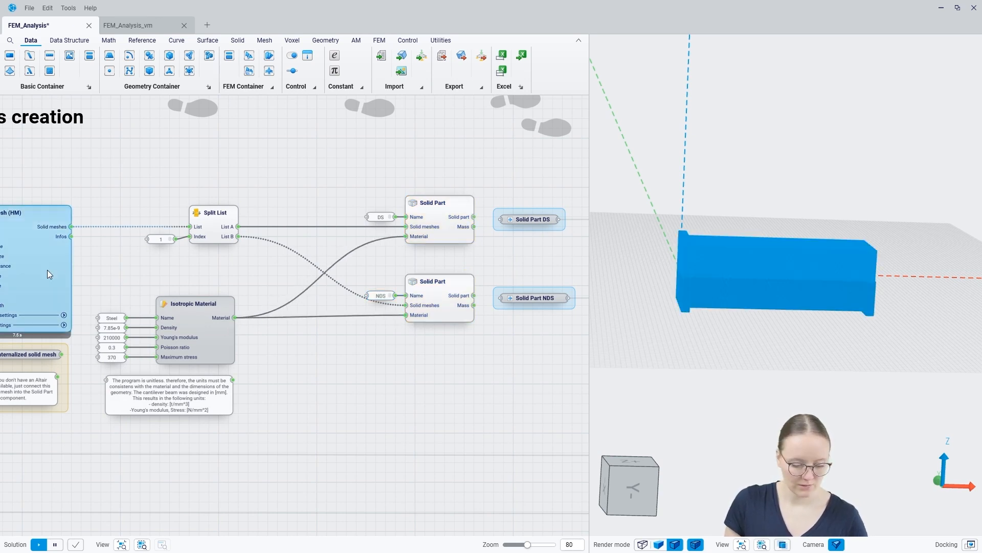
key("ctrl+h")
left_click(414, 367)
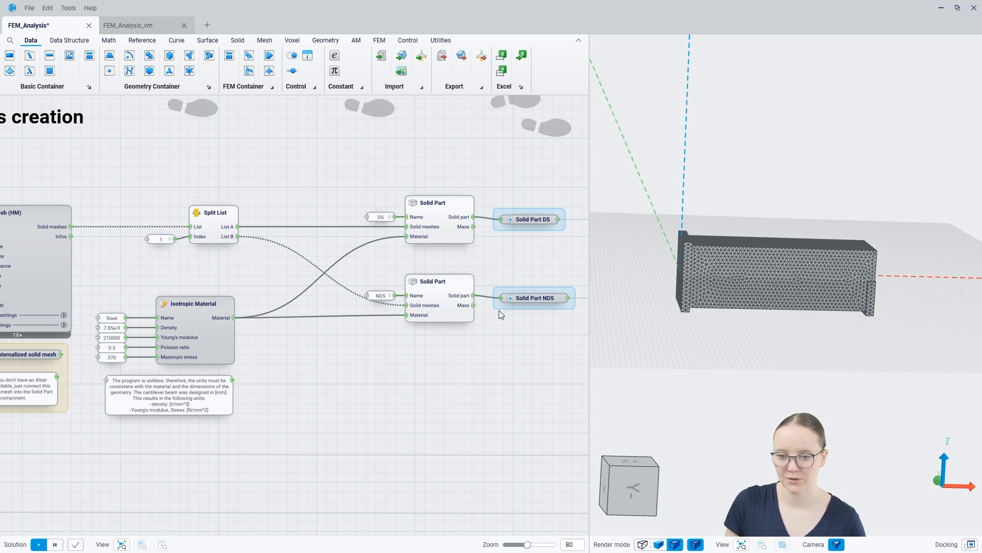
scroll(388, 318, "down", 2)
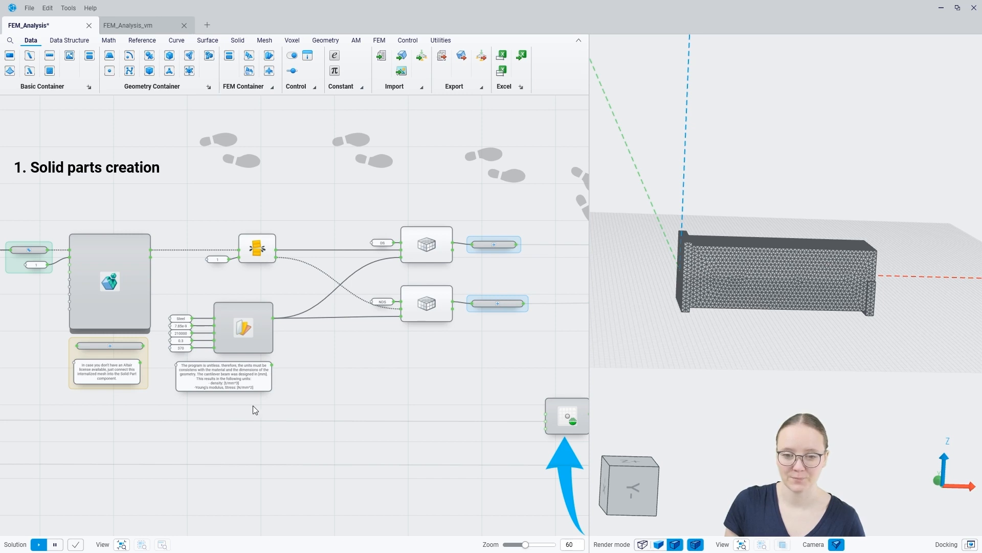
Step: Hide the two meshed solid parts of the cantilever beam in the viewer before working on the RBE element
scroll(219, 404, "up", 5)
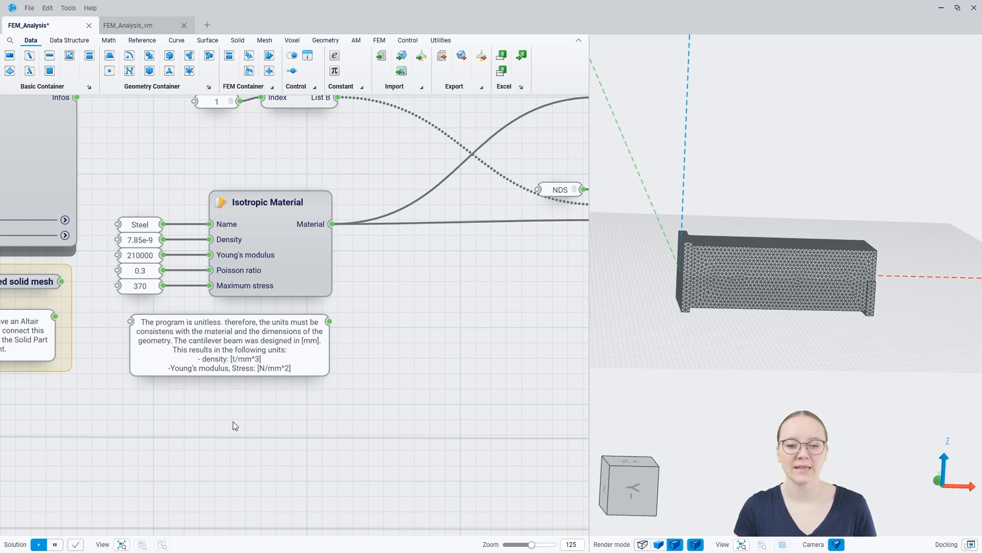
scroll(232, 422, "down", 8)
middle_click_drag(420, 417, 175, 357)
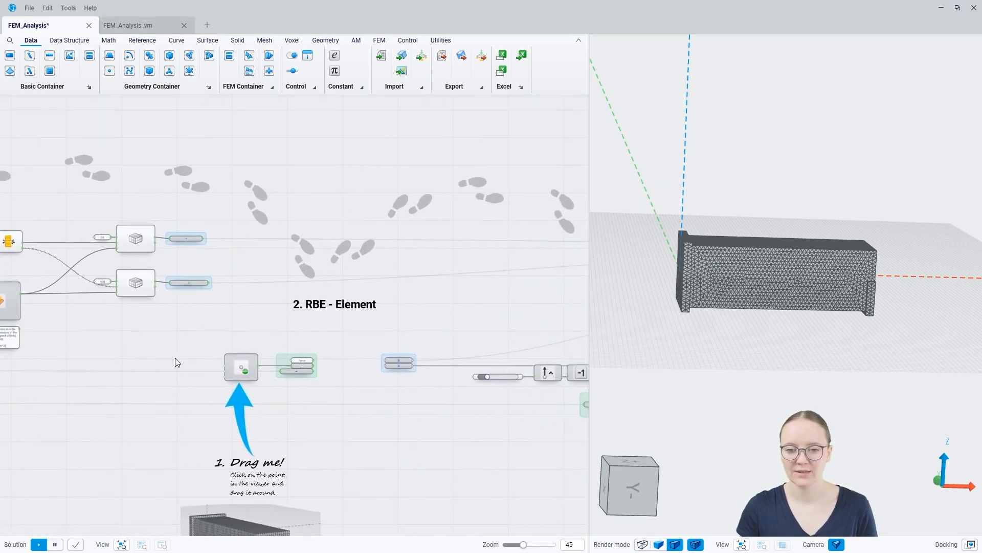
middle_click_drag(351, 428, 321, 329)
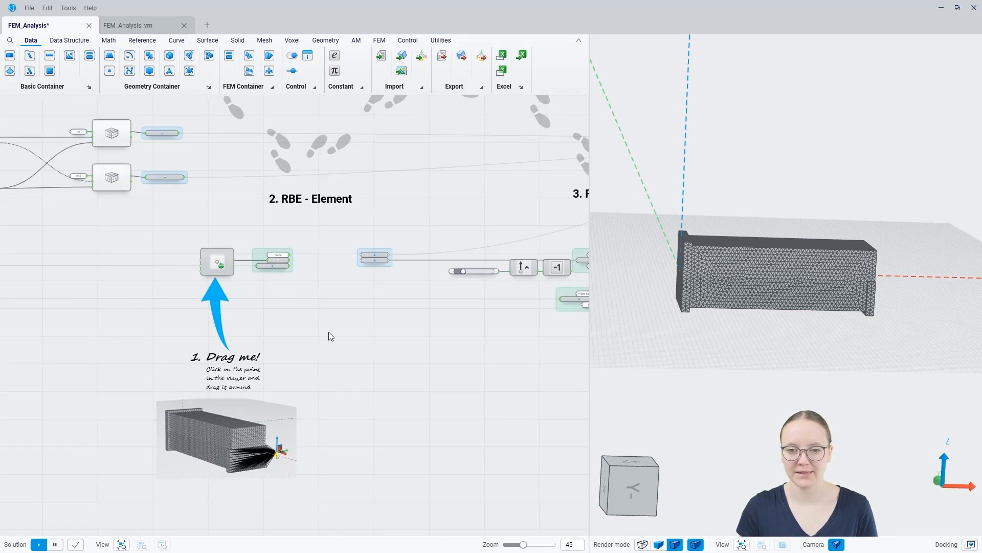
scroll(307, 271, "up", 8)
middle_click_drag(365, 282, 340, 290)
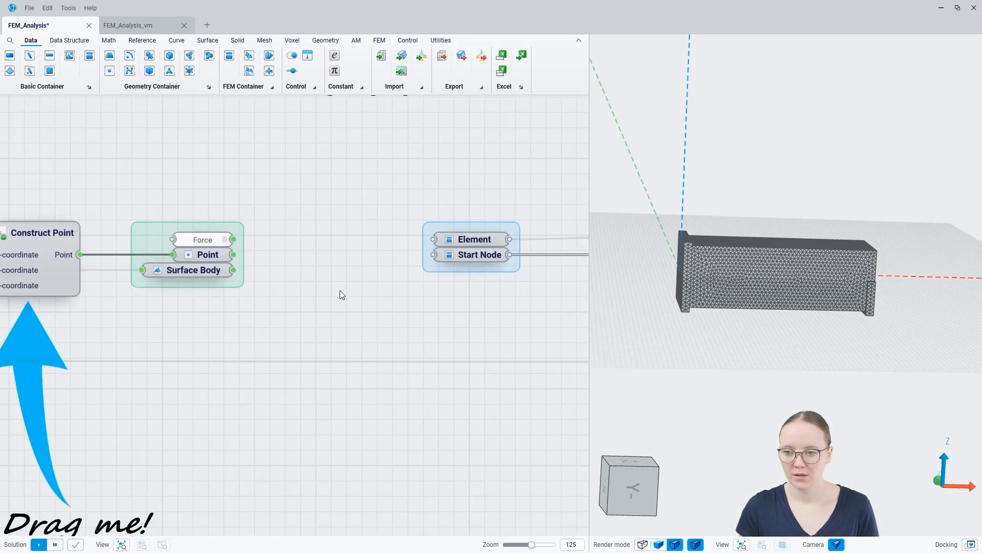
middle_click_drag(655, 299, 672, 288)
left_click(748, 281)
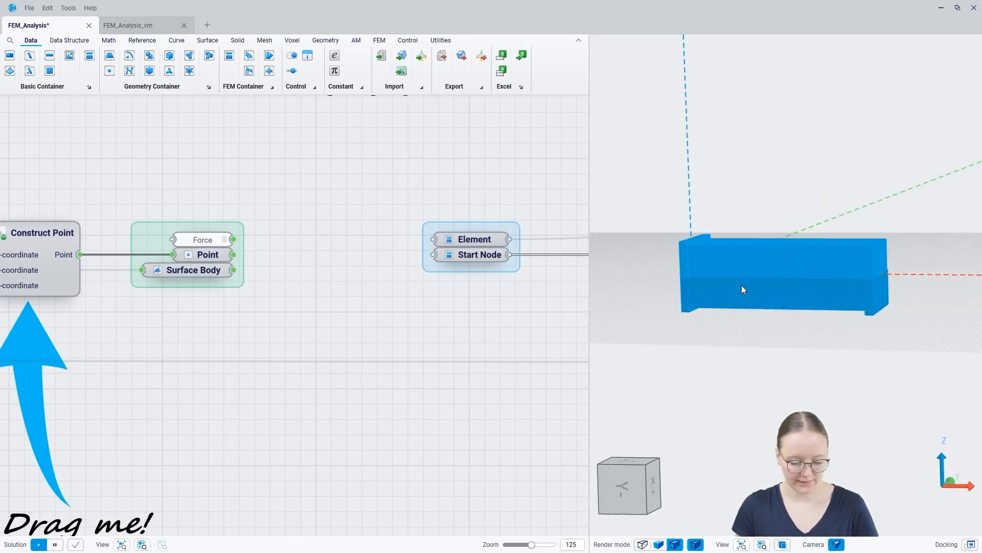
key("h")
left_click(693, 281)
key("h")
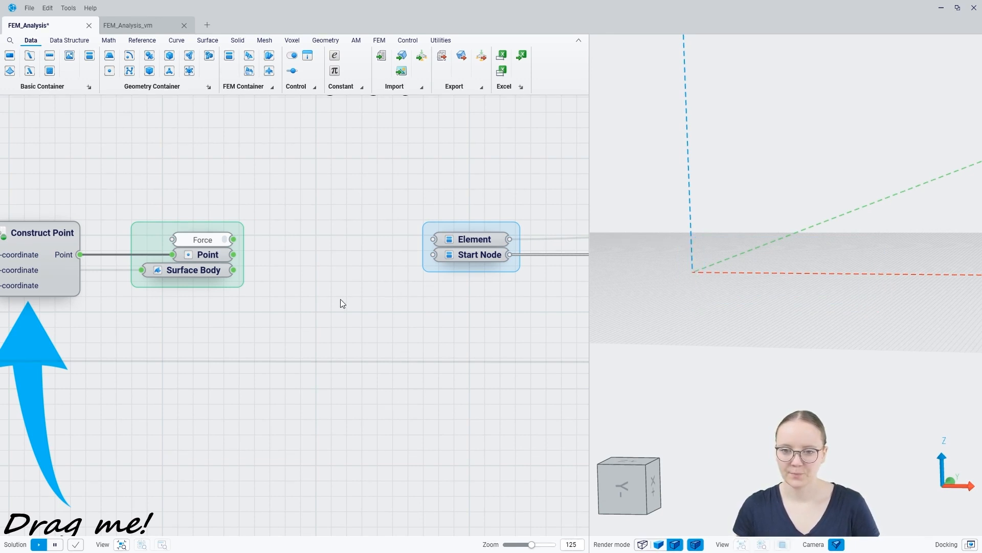
Step: Show the RBE section's Point and Surface Body containers in the viewer and line them up beneath the Force panel
scroll(340, 300, "down", 2)
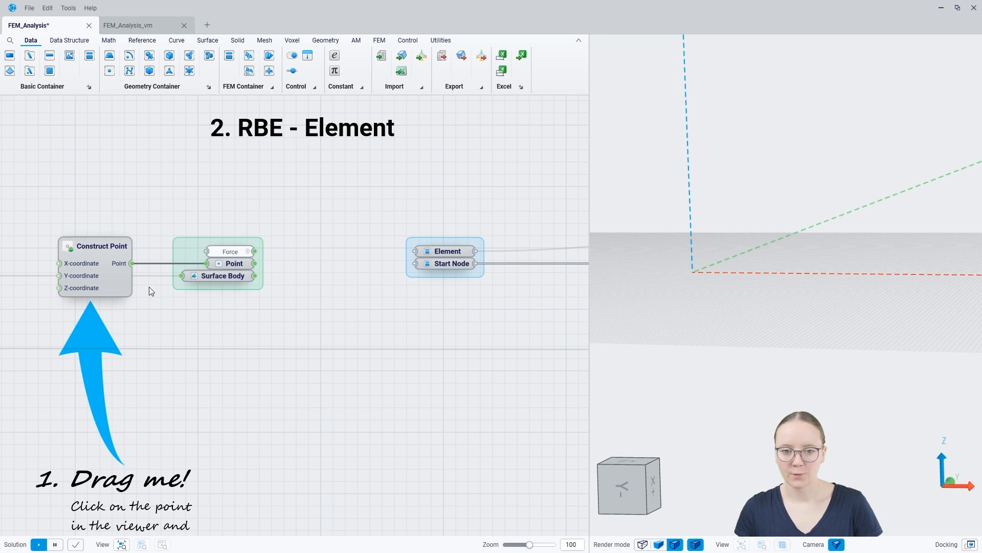
left_click_drag(218, 266, 223, 251)
key("space")
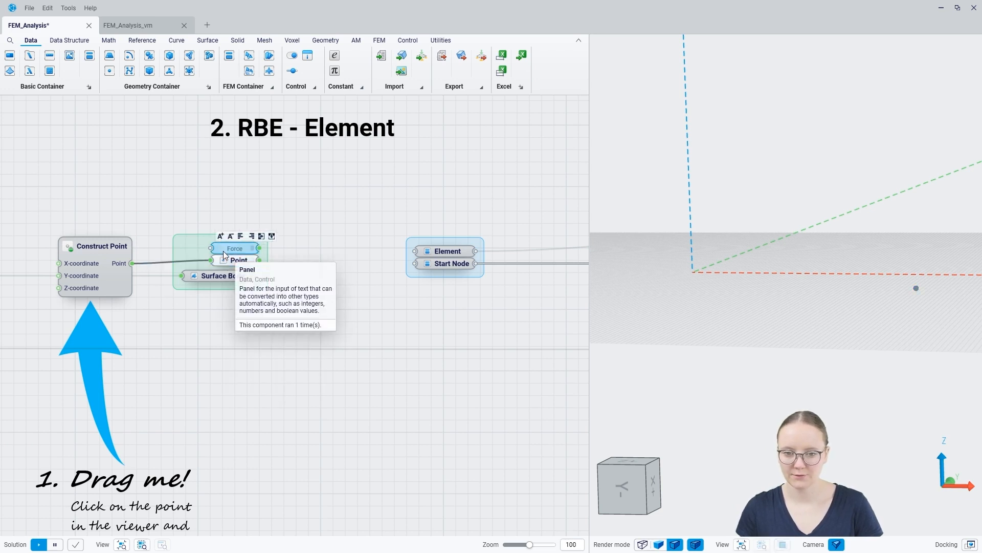
left_click(917, 289)
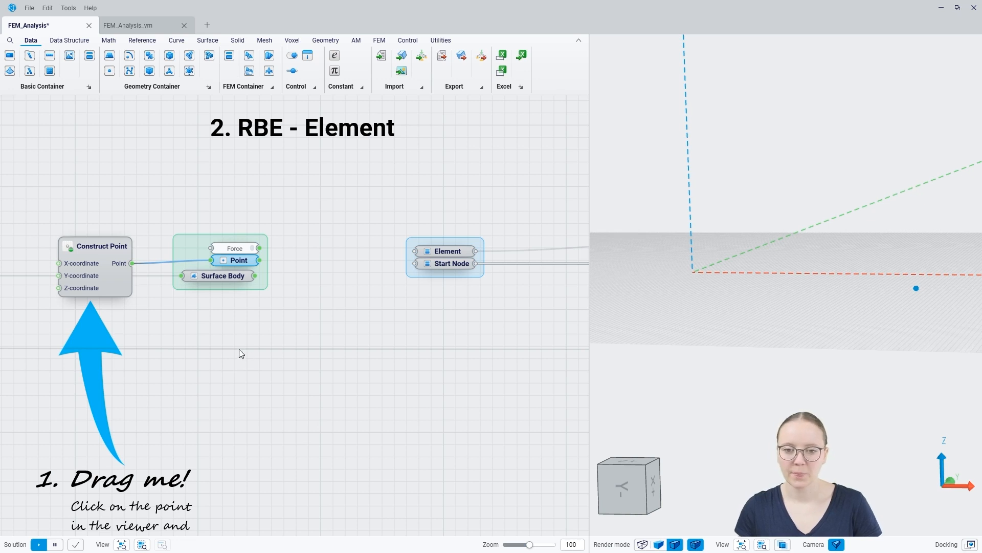
left_click_drag(237, 287, 241, 285)
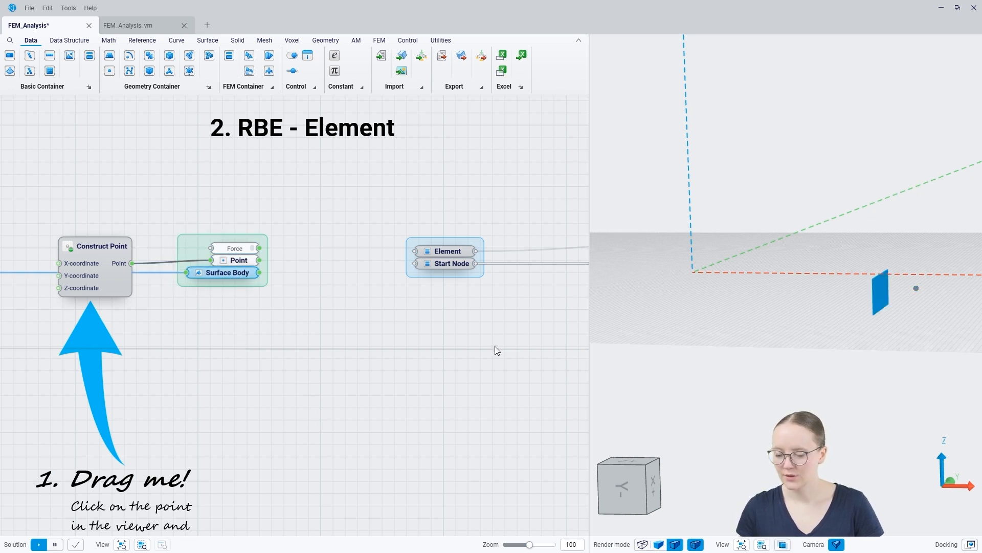
scroll(891, 292, "up", 5)
mouse_move(905, 298)
middle_mouse_down()
mouse_move(904, 309)
mouse_move(913, 305)
mouse_move(903, 304)
middle_mouse_up()
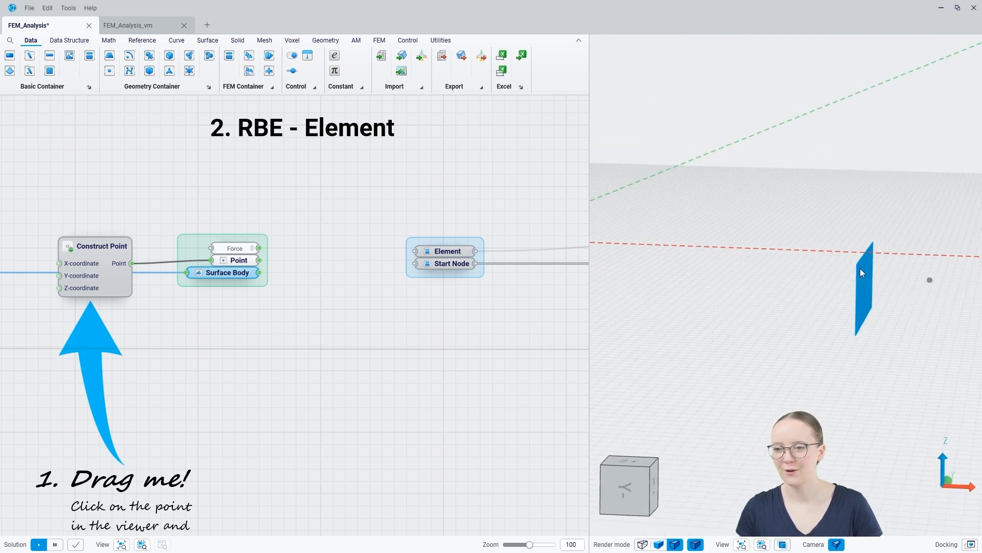
Step: Show the Cantilever Beam DS and Cantilever Beam NDS input bodies in the viewer
scroll(395, 340, "down", 6)
scroll(234, 313, "up", 8)
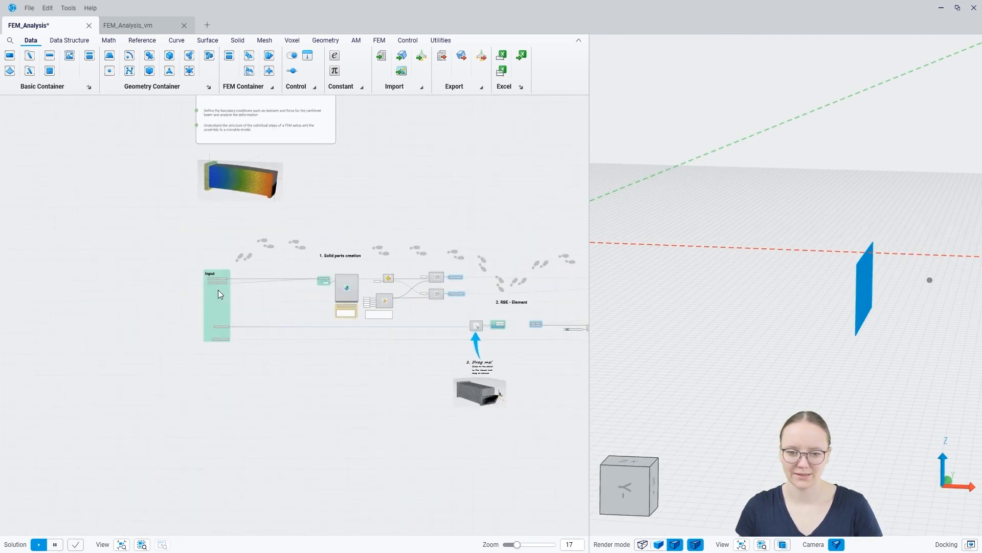
left_click(248, 349)
left_click(259, 378)
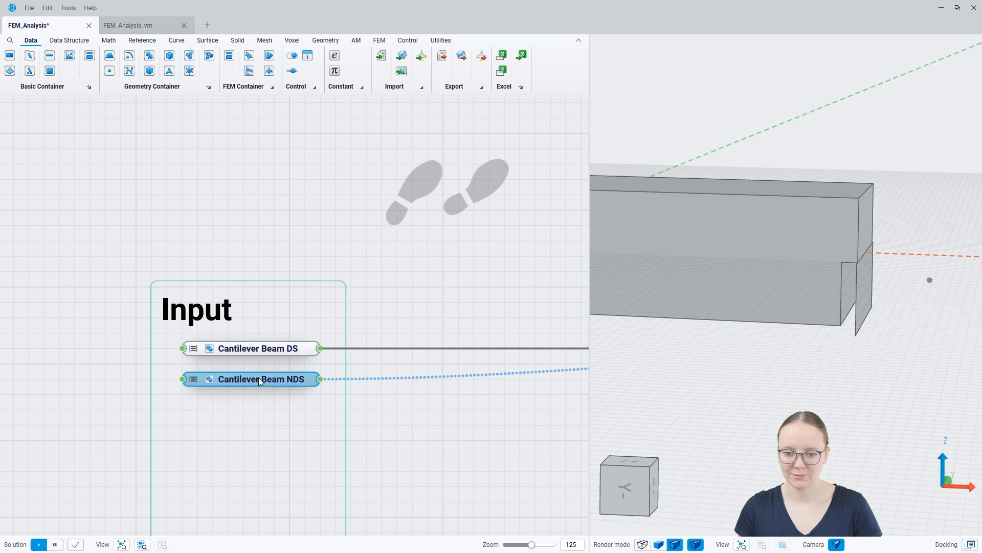
left_click(90, 382)
scroll(96, 294, "down", 6)
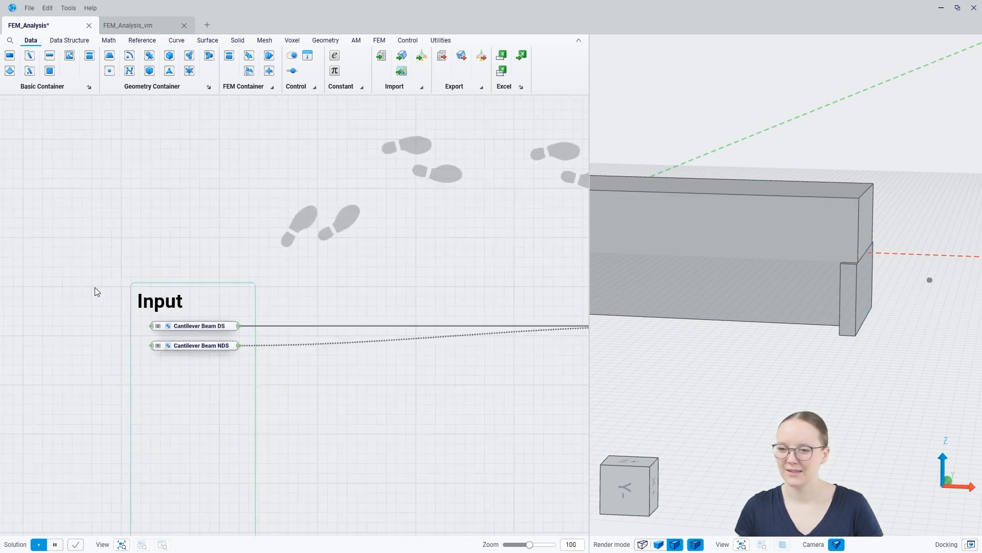
Step: Highlight the RBE section's Surface Body and Point in the viewer to check their positions at the beam's free end
scroll(99, 299, "down", 3)
scroll(450, 358, "up", 6)
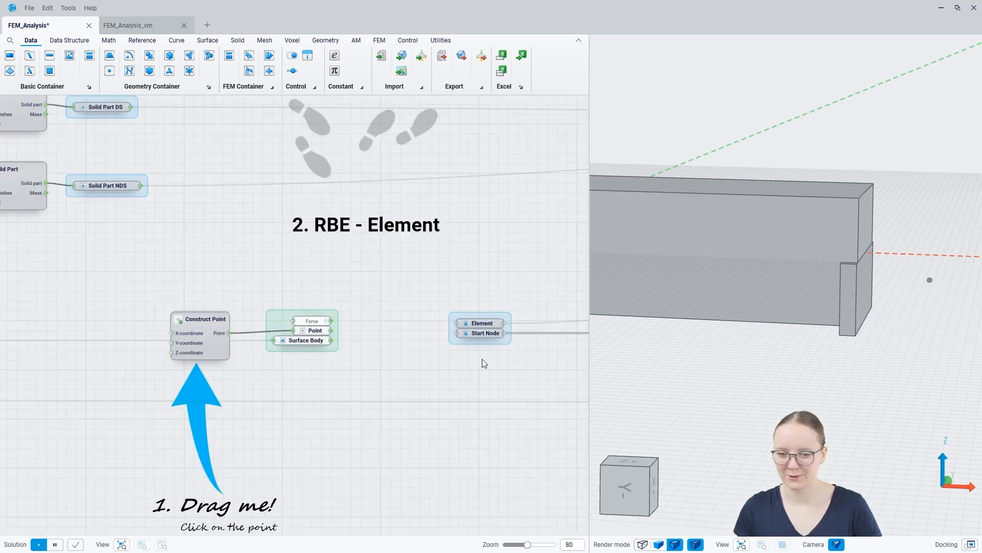
left_click(220, 324)
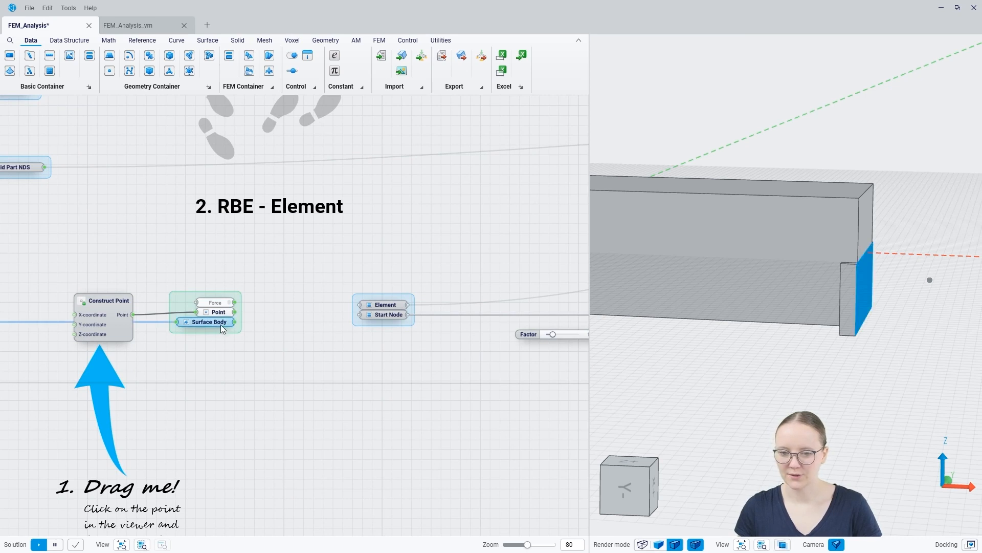
middle_click_drag(857, 312, 914, 296)
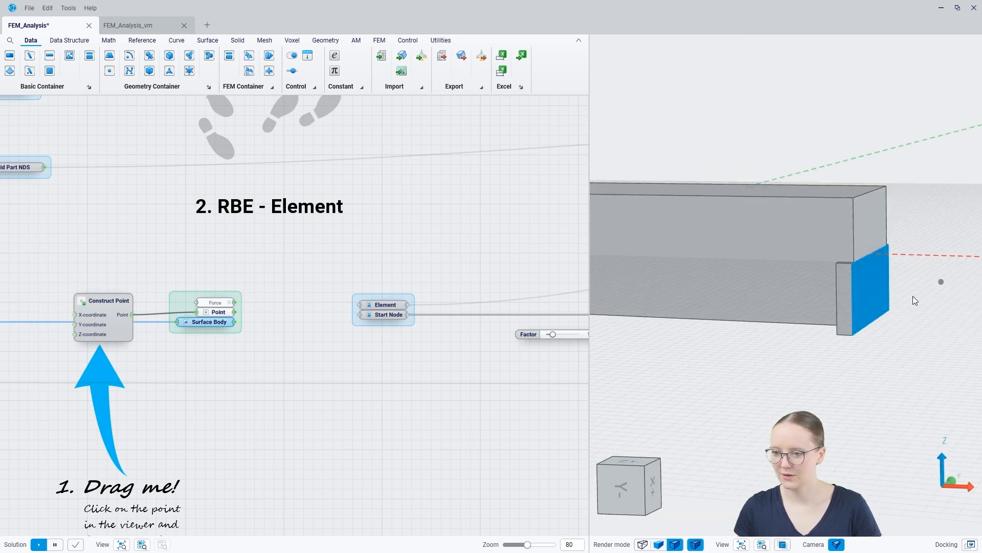
left_click(942, 284)
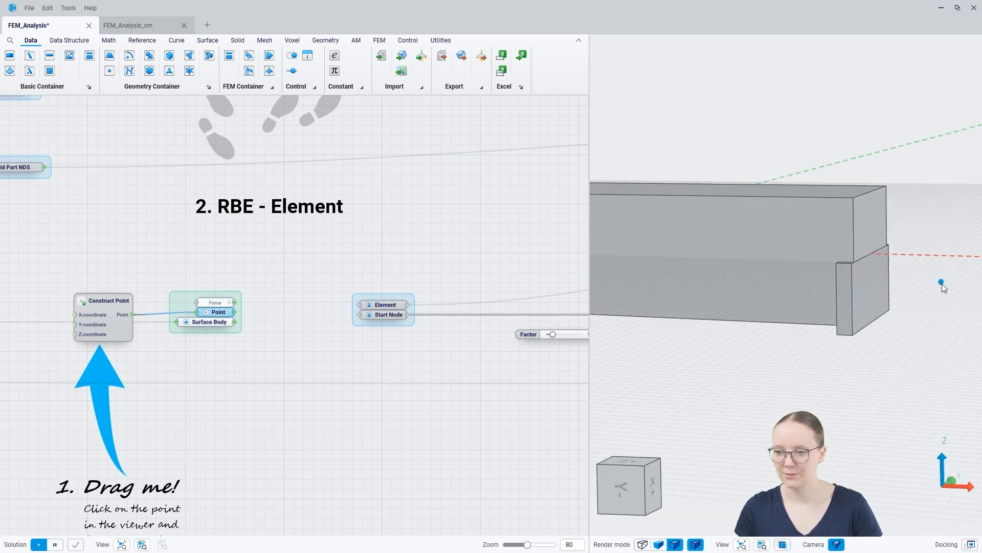
left_click(301, 354)
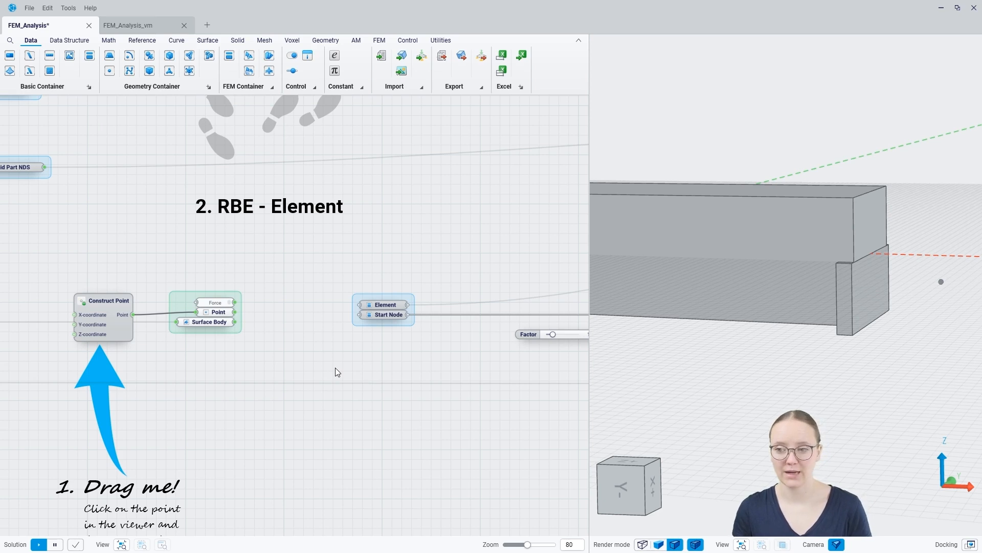
Step: Add a Connector Spider component in the RBE section and connect the Force panel to Name and Surface Body to Targets
right_click(303, 314)
type("rbe")
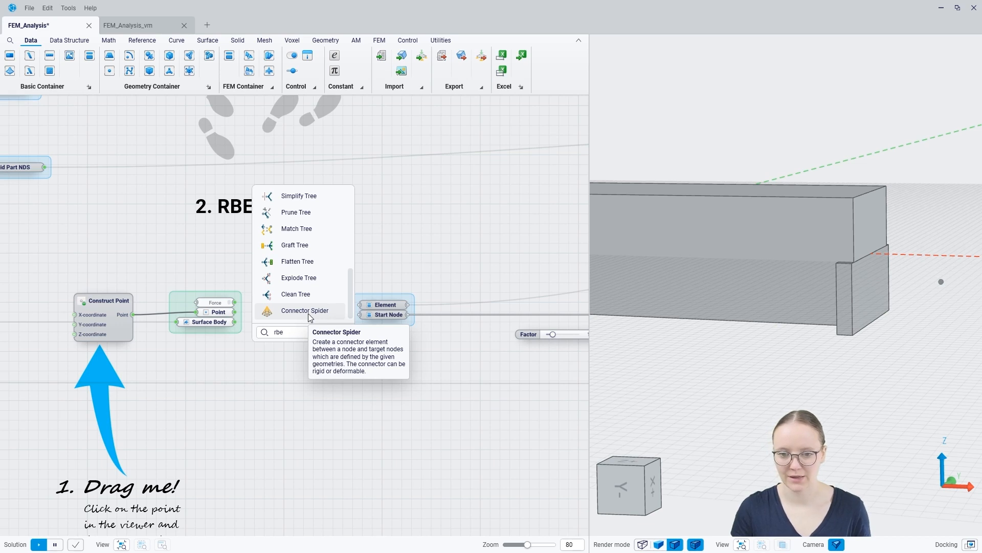
left_click(310, 312)
left_click_drag(235, 303, 264, 302)
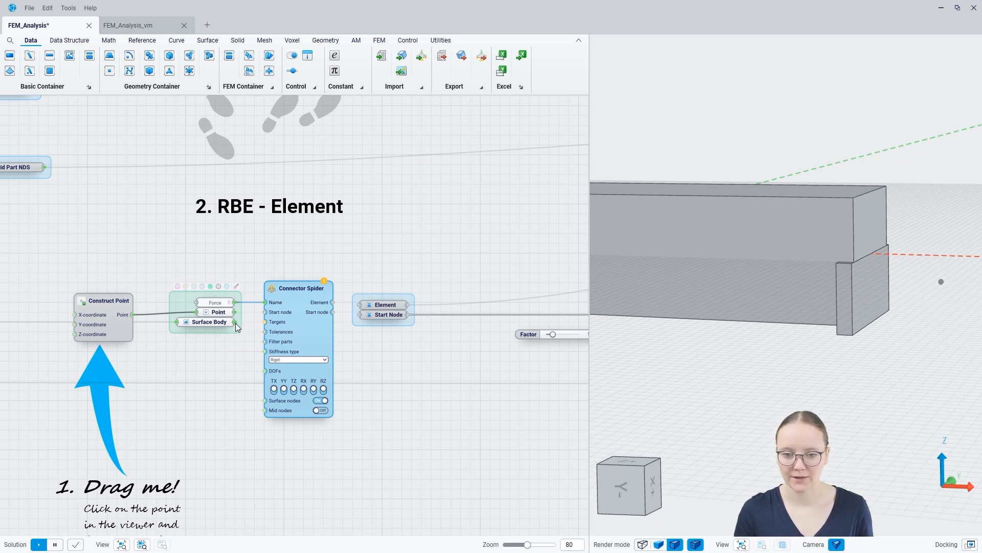
left_click_drag(259, 323, 261, 322)
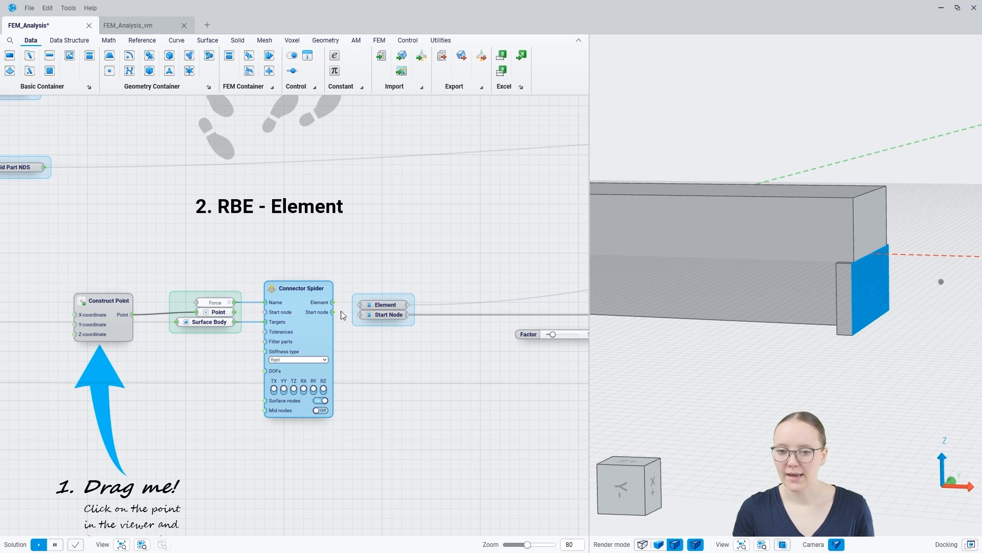
left_click(379, 355)
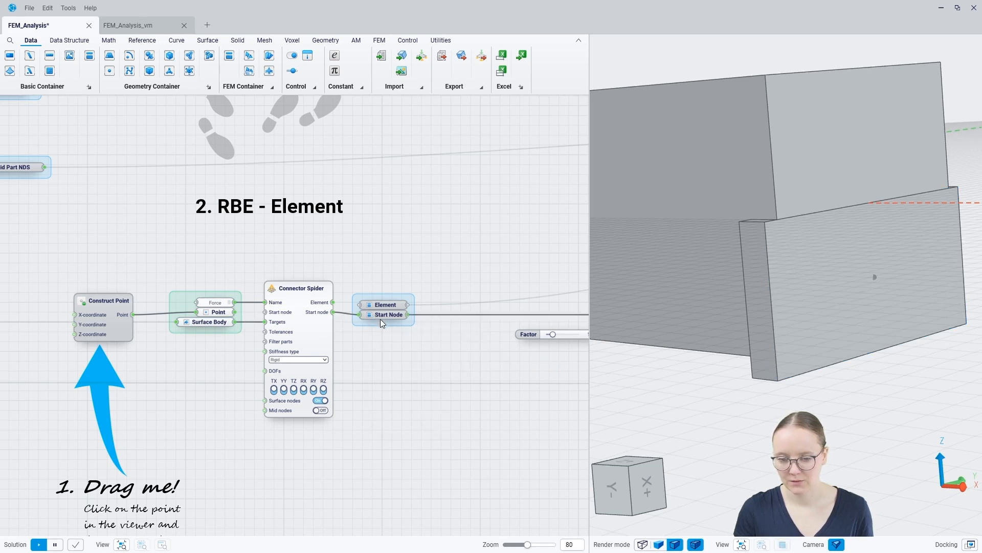
Step: Move the Start Node container down, show its preview, and connect the Point container to the Connector Spider's Start node input
left_click_drag(385, 313, 389, 319)
key("space")
left_click(415, 355)
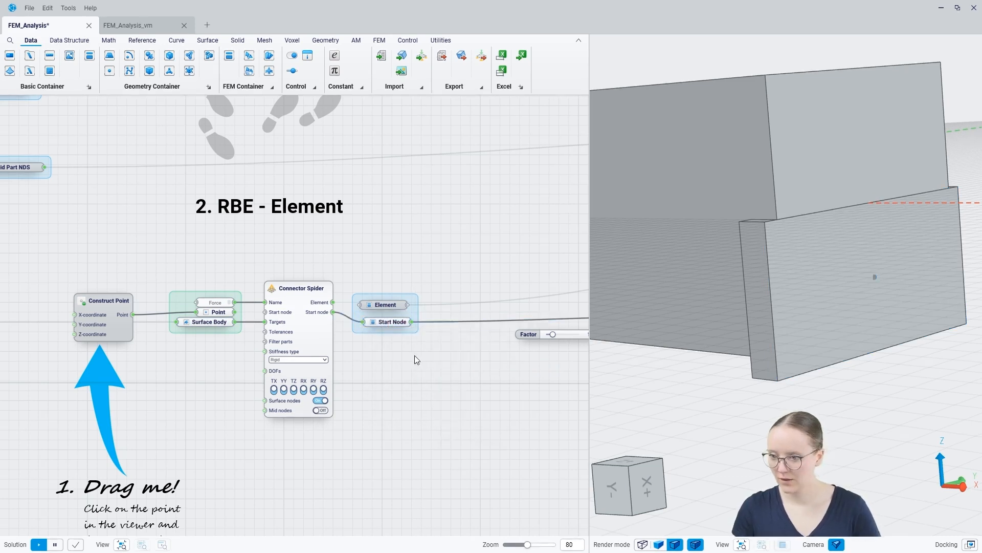
left_click(388, 327)
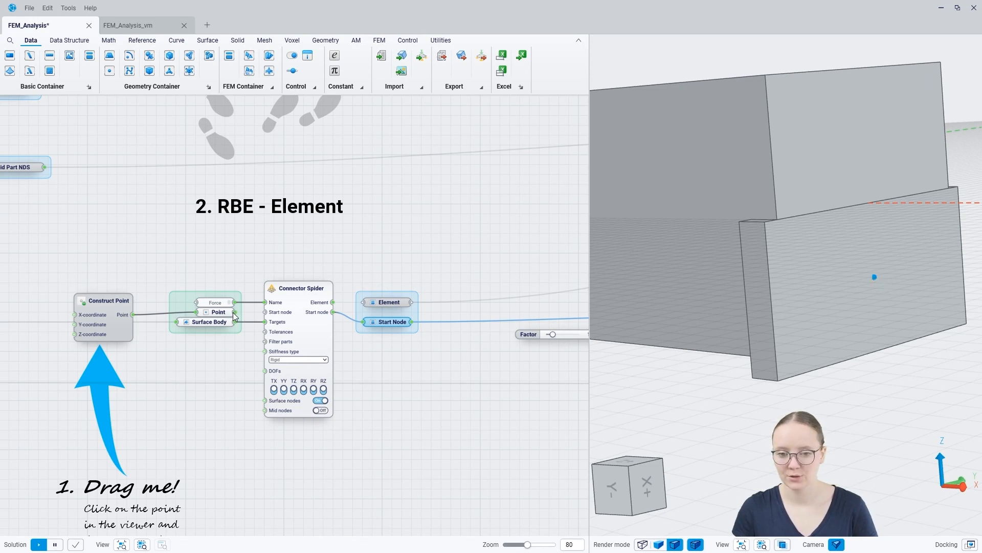
left_click_drag(237, 311, 264, 312)
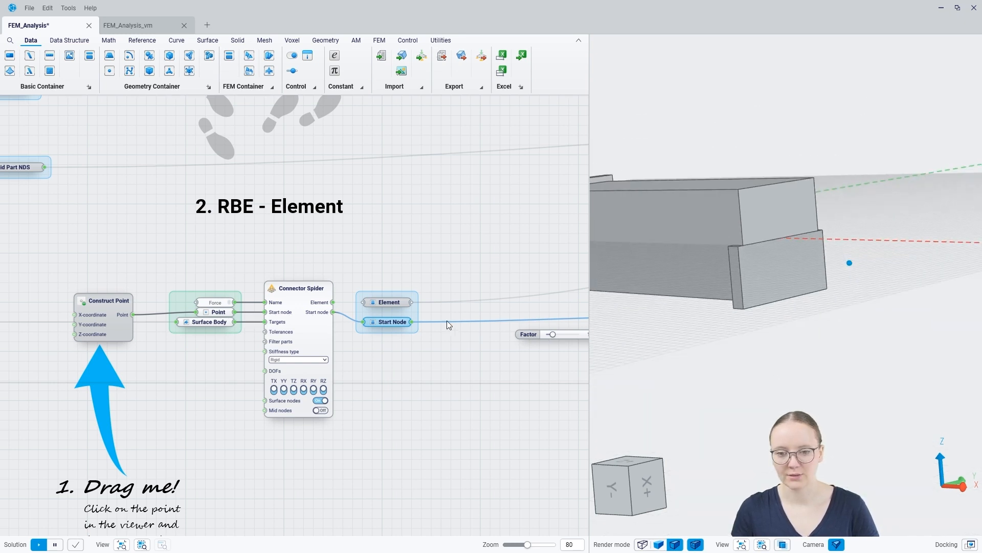
Step: Hide the Start Node preview, line the container up below Element, and connect the Connector Spider's Element output to the Element container
key("ctrl+q")
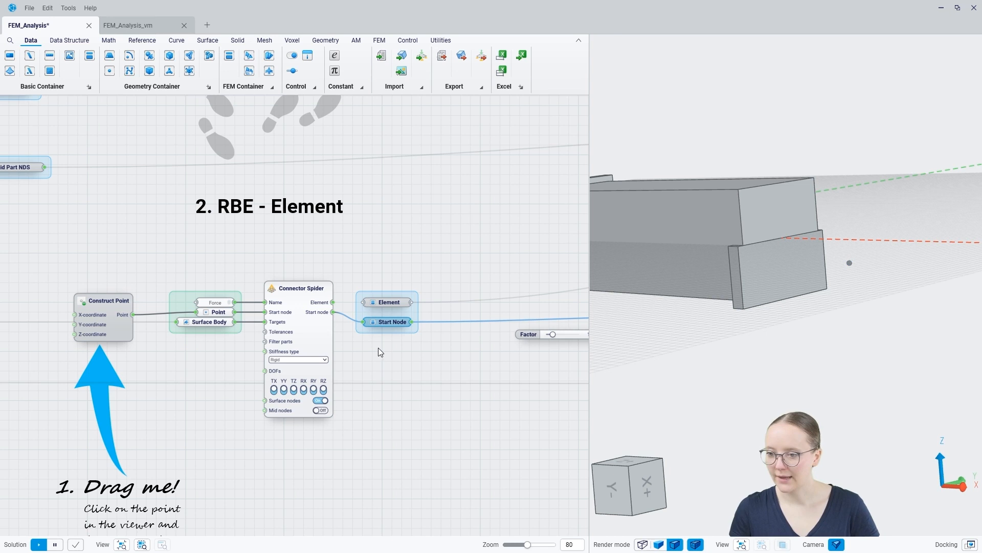
left_click_drag(386, 323, 386, 318)
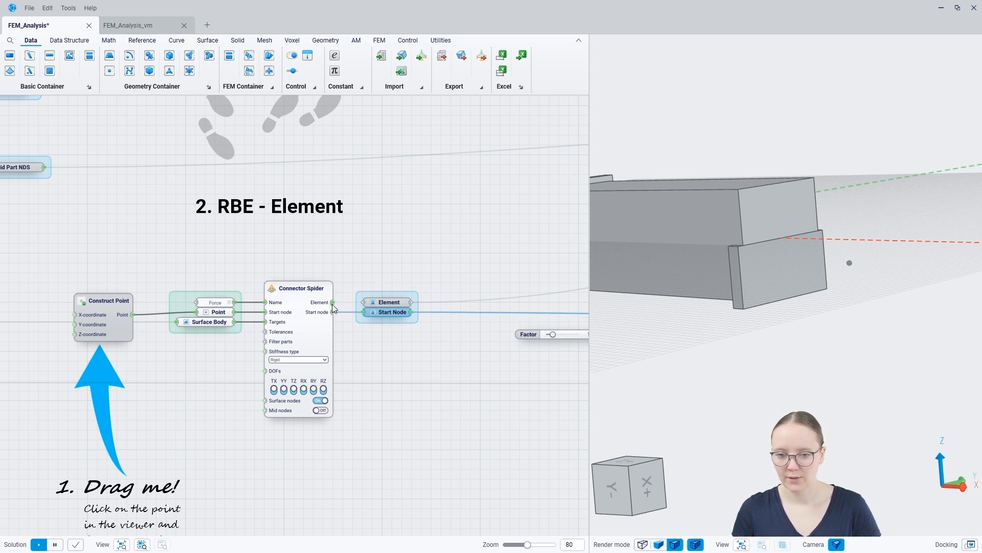
left_click_drag(333, 303, 379, 303)
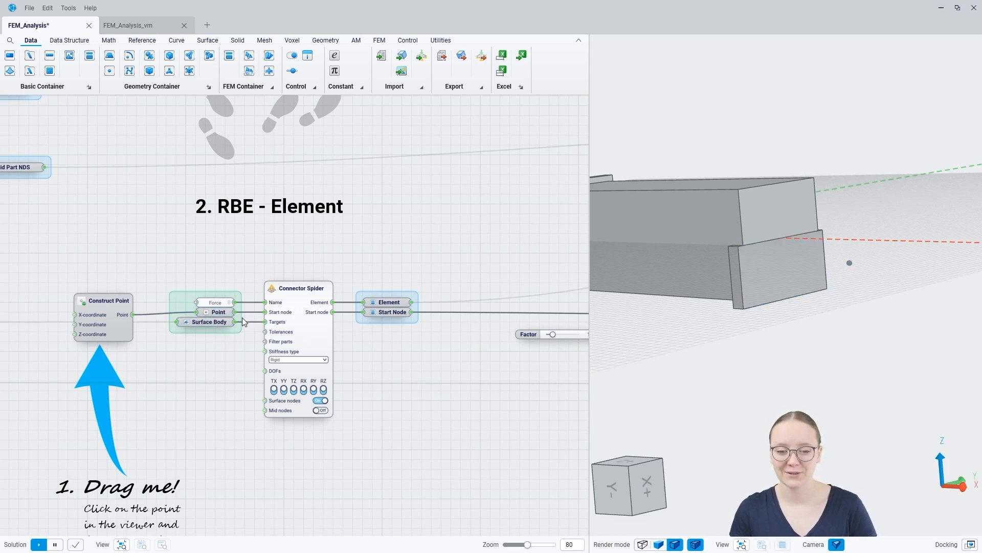
Step: Delete the orange component between the LoadStep panel and its output container in the FE-Boundary Condition section
scroll(211, 323, "down", 5)
right_click_drag(493, 372, 243, 367)
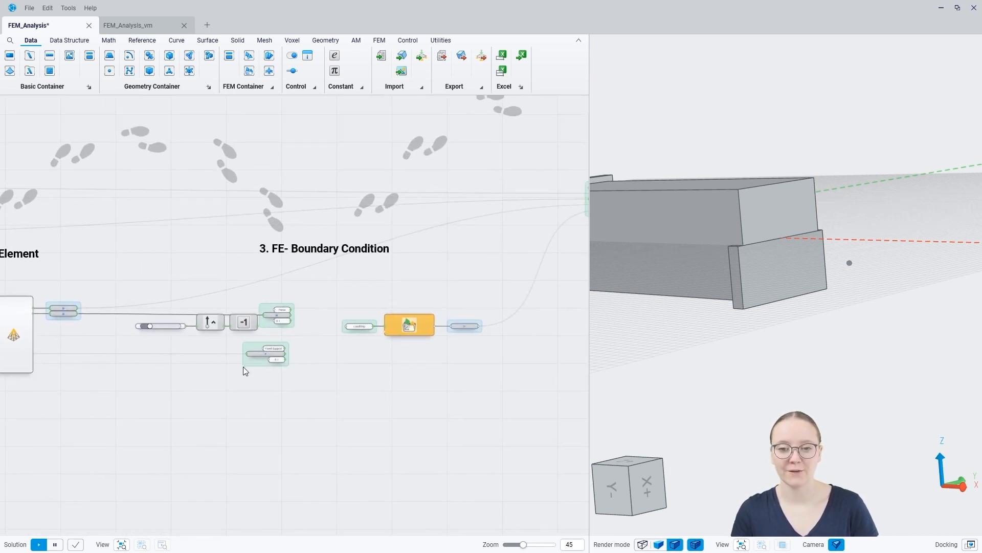
key("Delete")
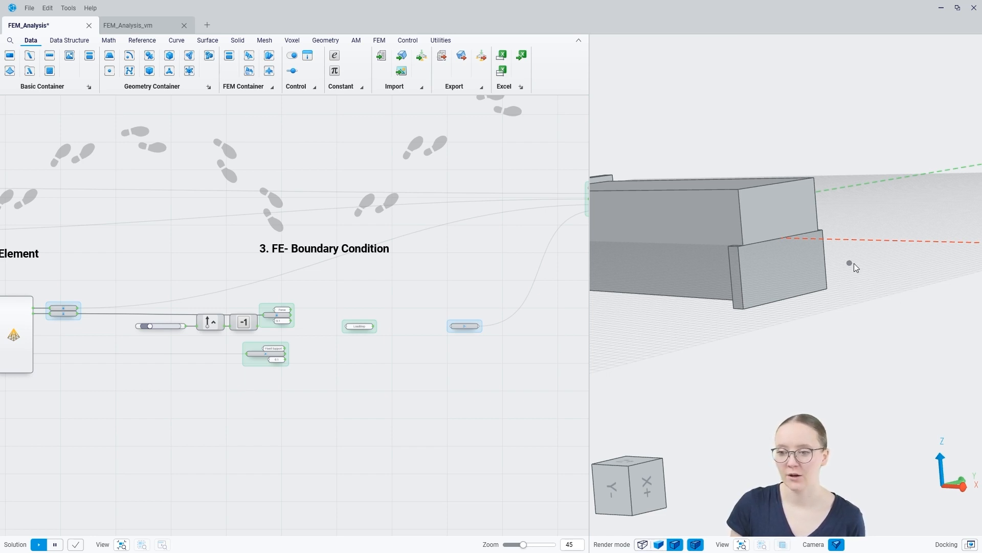
Step: Add a Force component beside the Start Node group in the FE-Boundary Condition section
scroll(167, 352, "up", 5)
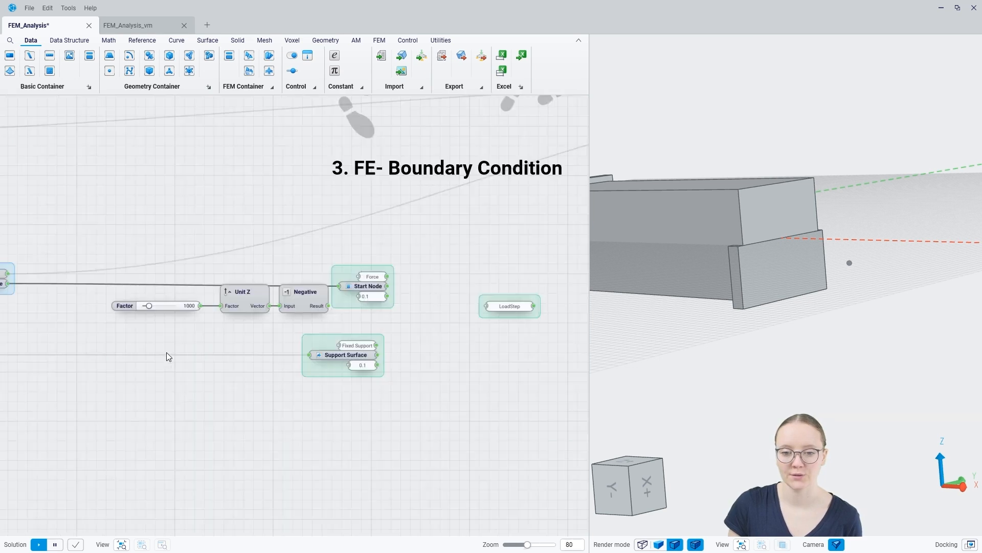
middle_click_drag(493, 322, 347, 338)
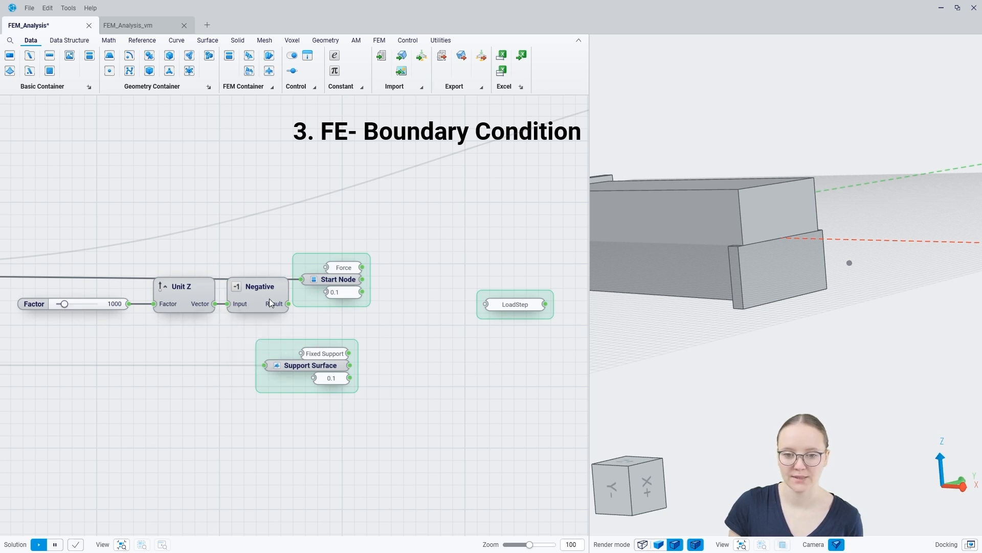
double_click(408, 290)
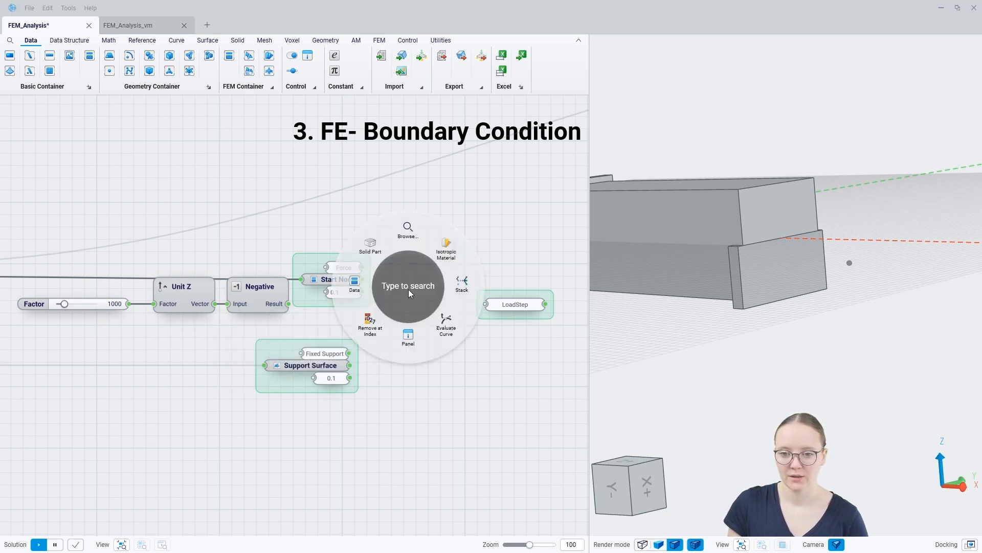
type("for")
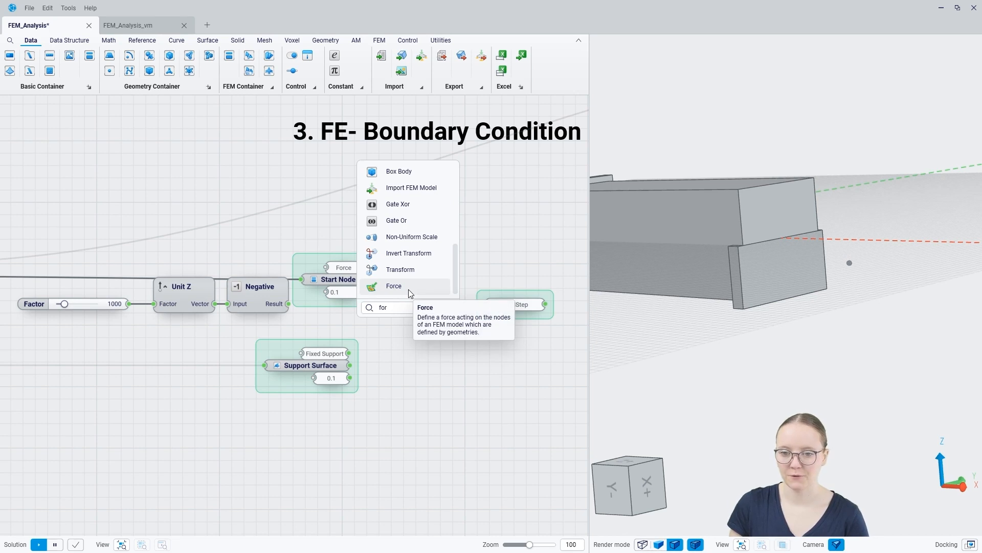
left_click(409, 287)
left_click_drag(421, 289, 431, 276)
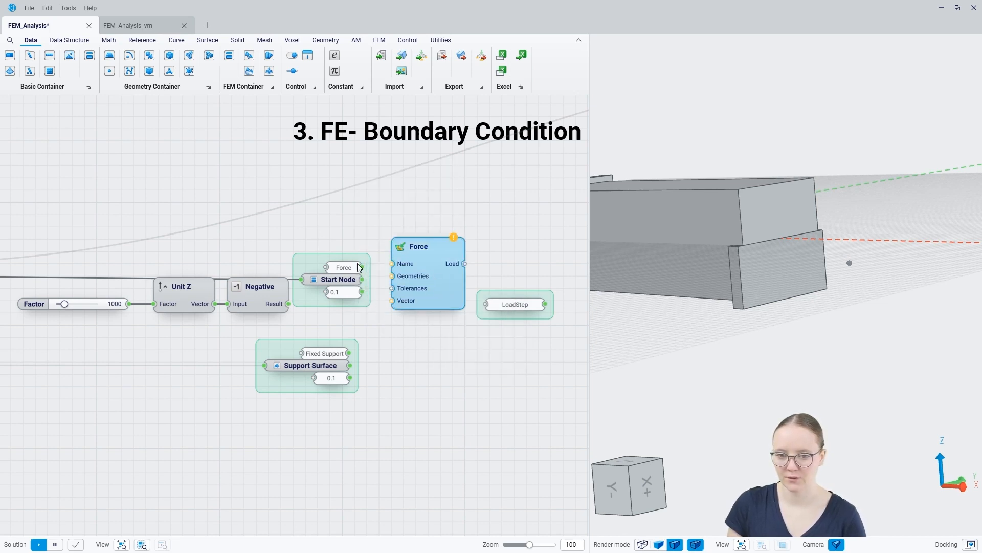
Step: Connect the Force panel to Name, Start Node to Geometries, 0.1 to Tolerances, and the Negative result to Vector on the Force component
left_click_drag(363, 267, 391, 263)
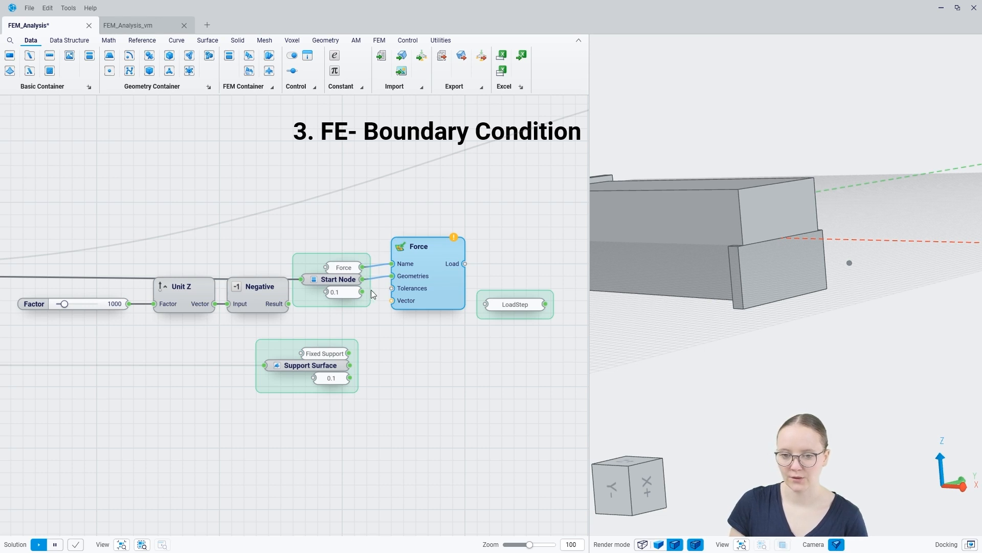
left_click_drag(363, 291, 392, 288)
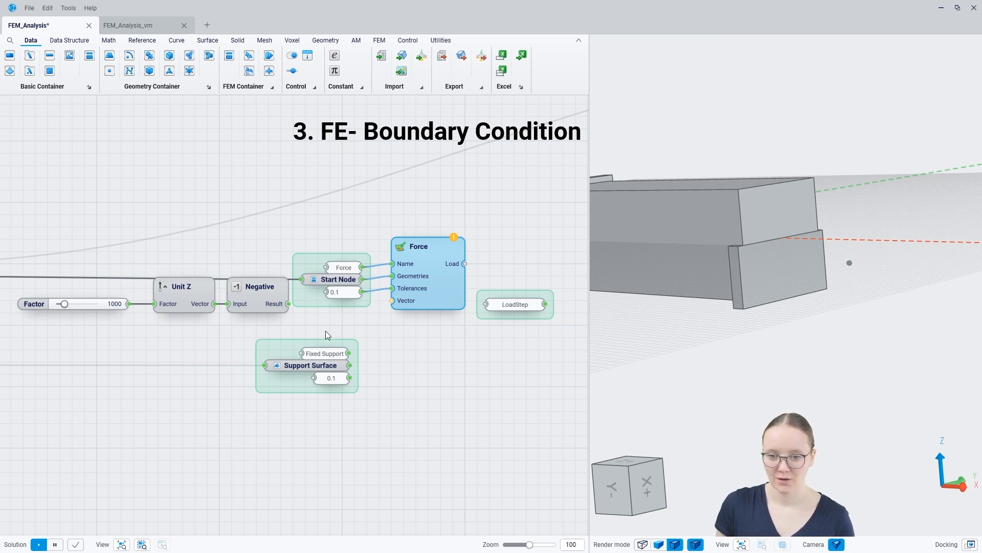
left_click_drag(289, 303, 392, 302)
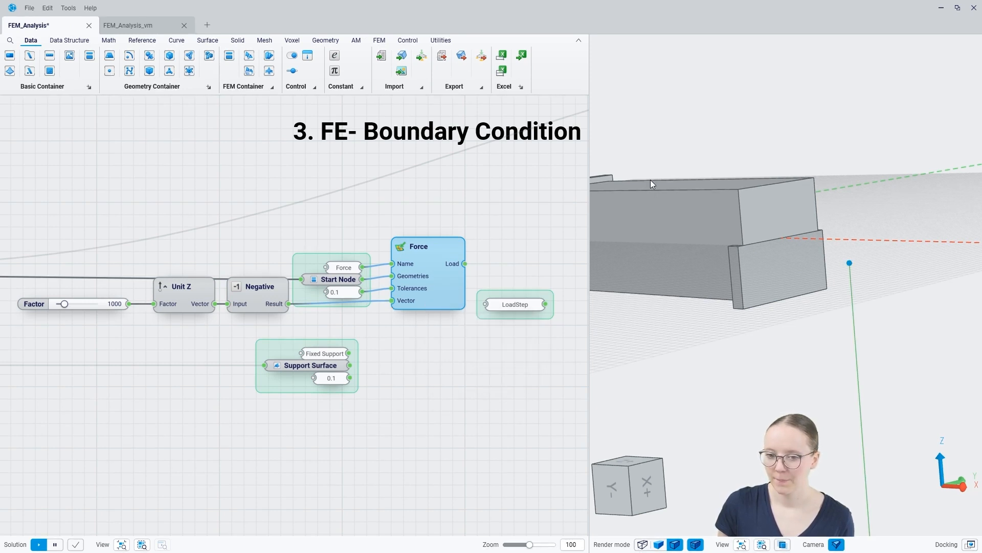
Step: Examine the force arrow's direction and length relative to the beam in the 3D view
scroll(650, 180, "down", 5)
scroll(650, 181, "down", 5)
scroll(774, 237, "down", 3)
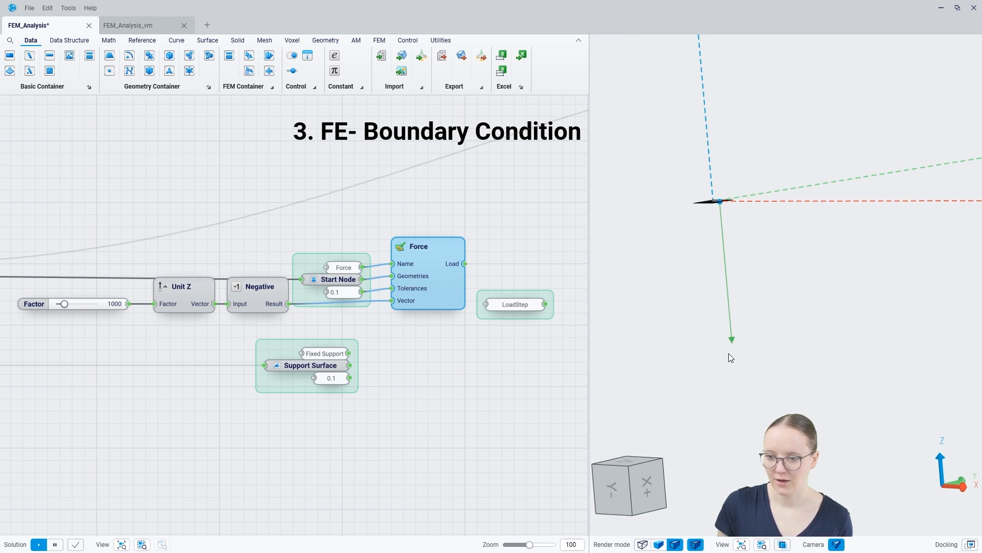
scroll(698, 180, "up", 6)
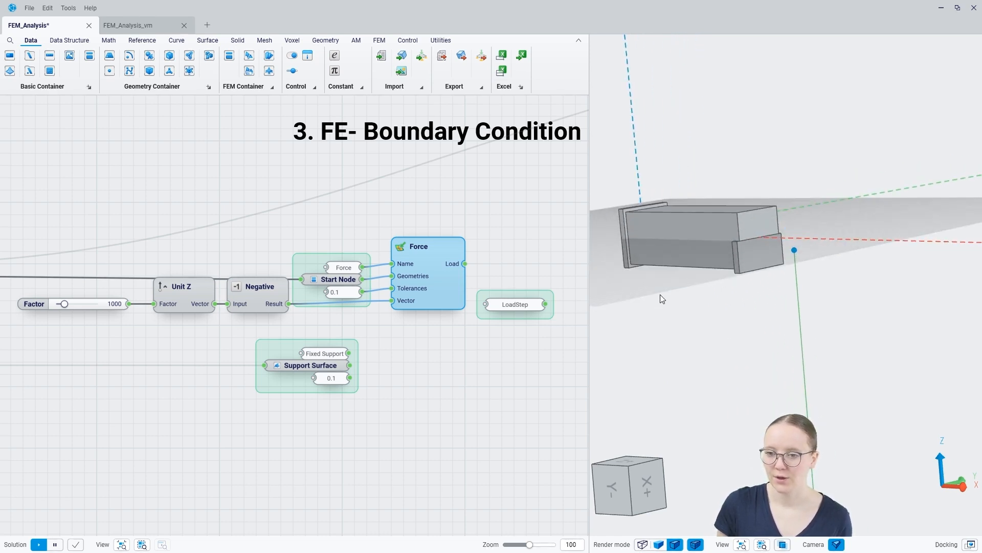
scroll(958, 276, "down", 1)
scroll(957, 276, "down", 2)
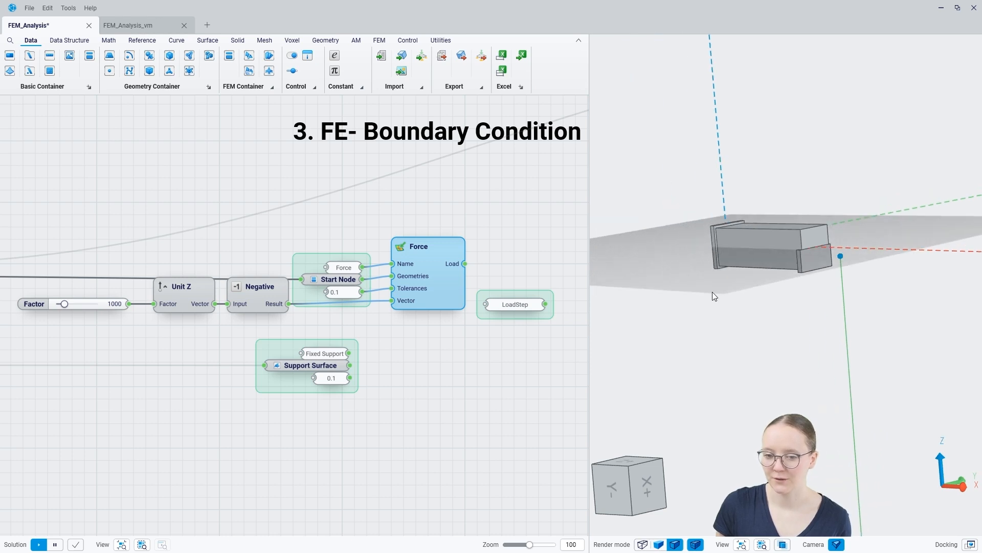
middle_click_drag(720, 285, 763, 291)
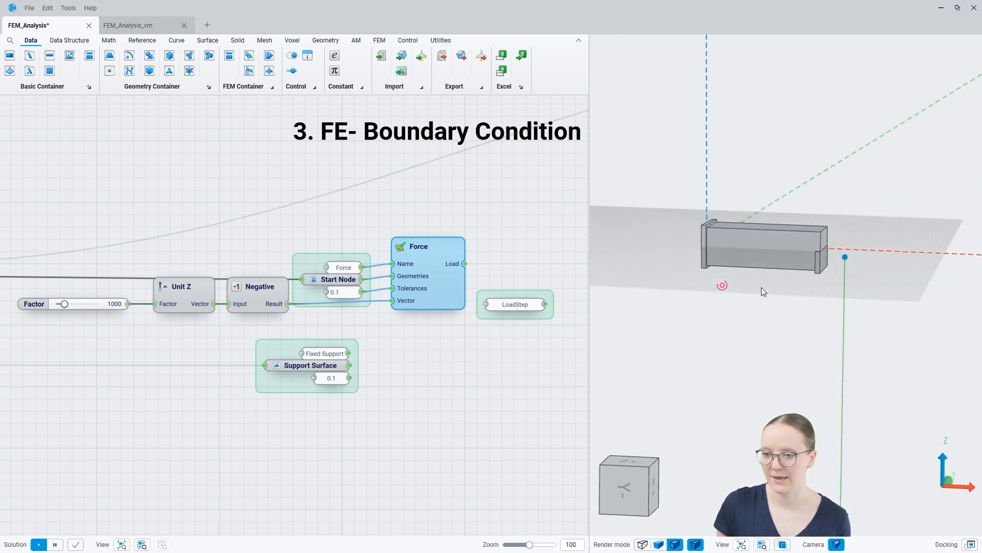
scroll(742, 184, "down", 2)
scroll(742, 184, "down", 2)
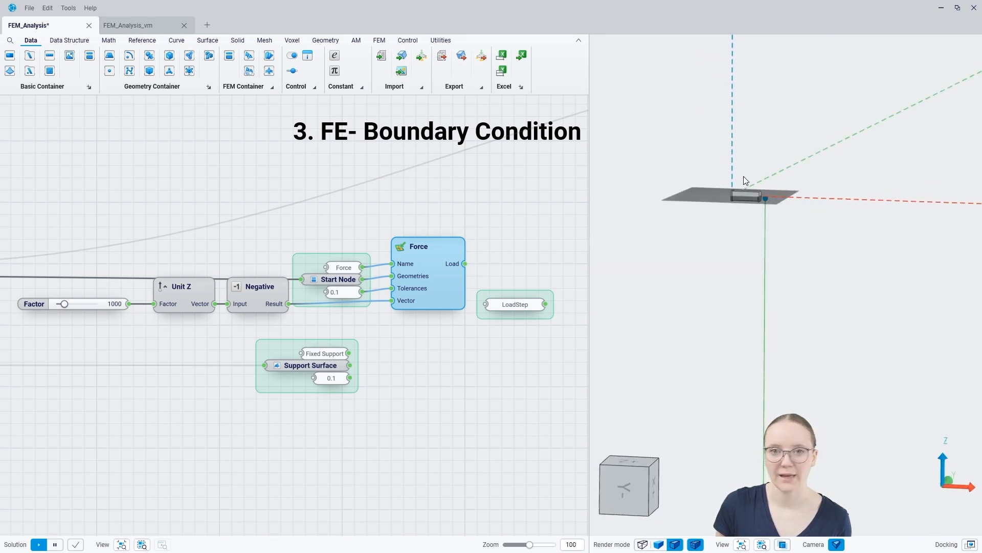
mouse_move(765, 131)
middle_mouse_down()
mouse_move(763, 140)
mouse_move(759, 131)
middle_mouse_up()
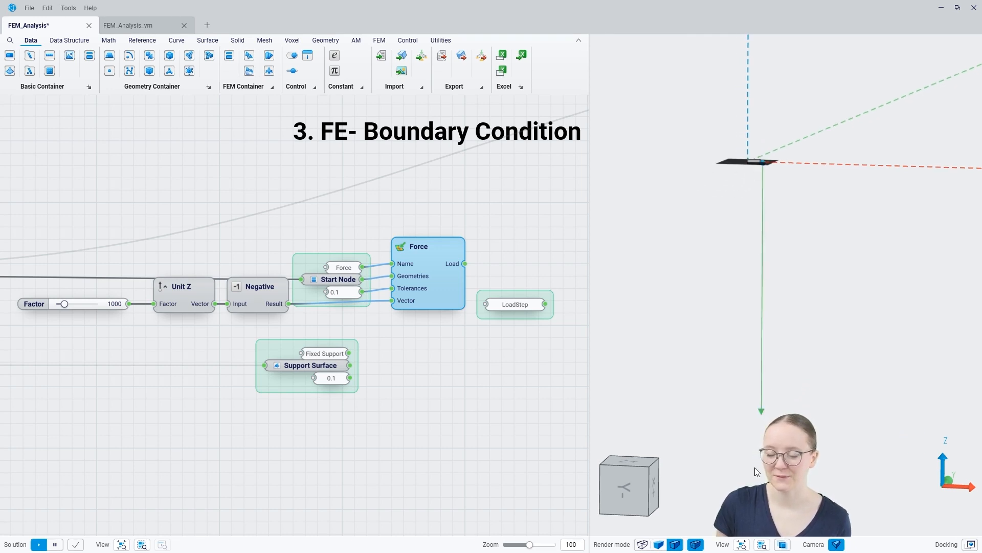
scroll(766, 165, "up", 3)
scroll(730, 160, "up", 6)
middle_click_drag(710, 205, 739, 203)
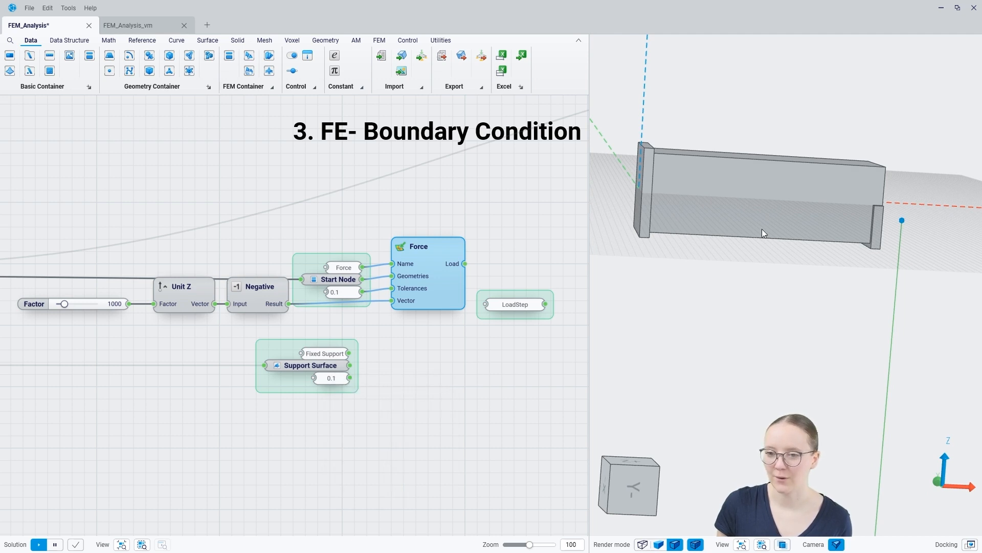
scroll(763, 229, "down", 2)
Step: Shift the Fixed Support panel and Support Surface container slightly within their group, and bring the beam's support end into view
left_click_drag(327, 368, 333, 352)
scroll(658, 173, "up", 3)
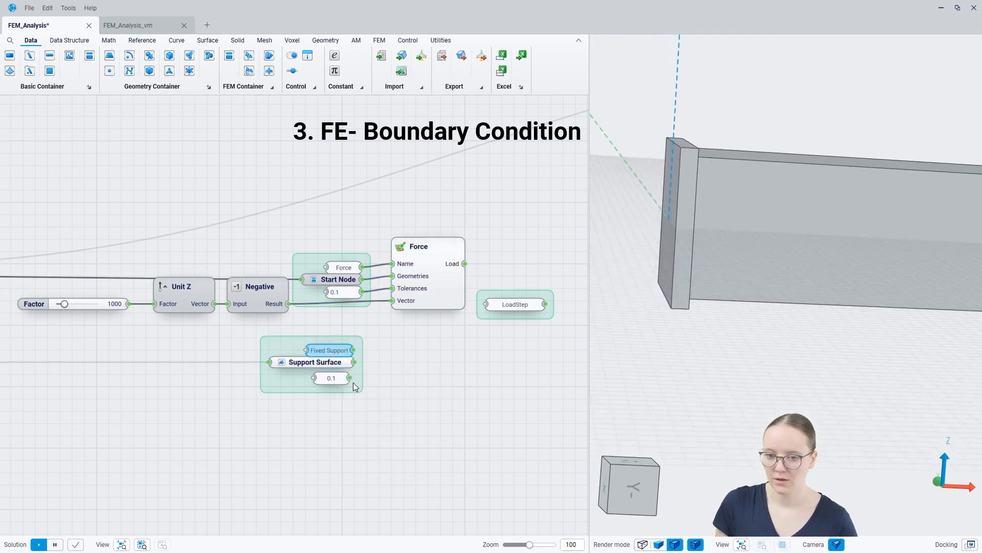
left_click(338, 363)
mouse_move(738, 202)
middle_mouse_down()
mouse_move(785, 210)
mouse_move(735, 201)
middle_mouse_up()
Step: Add a Support component below the Force component, beside the Support Surface group
left_click(432, 373)
right_click(432, 373)
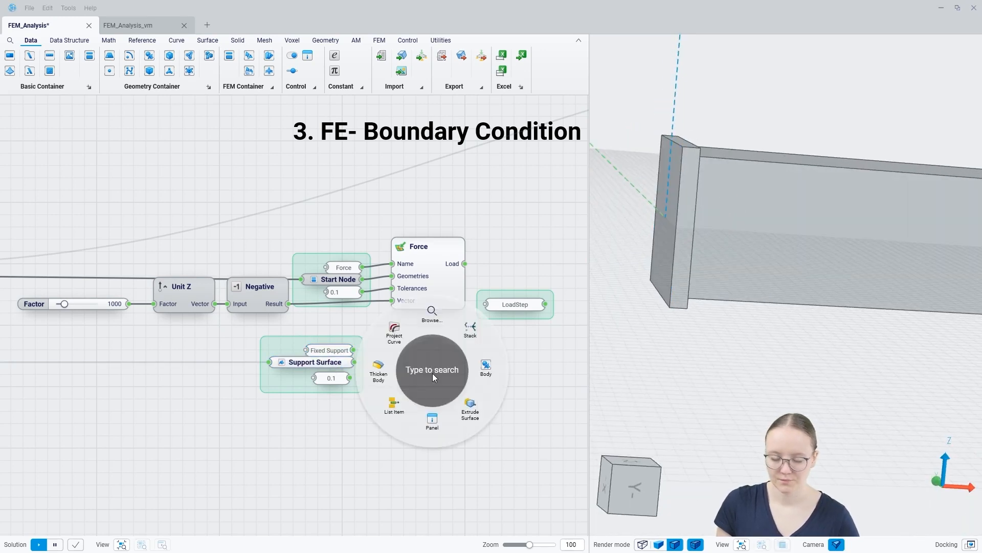
type("supp")
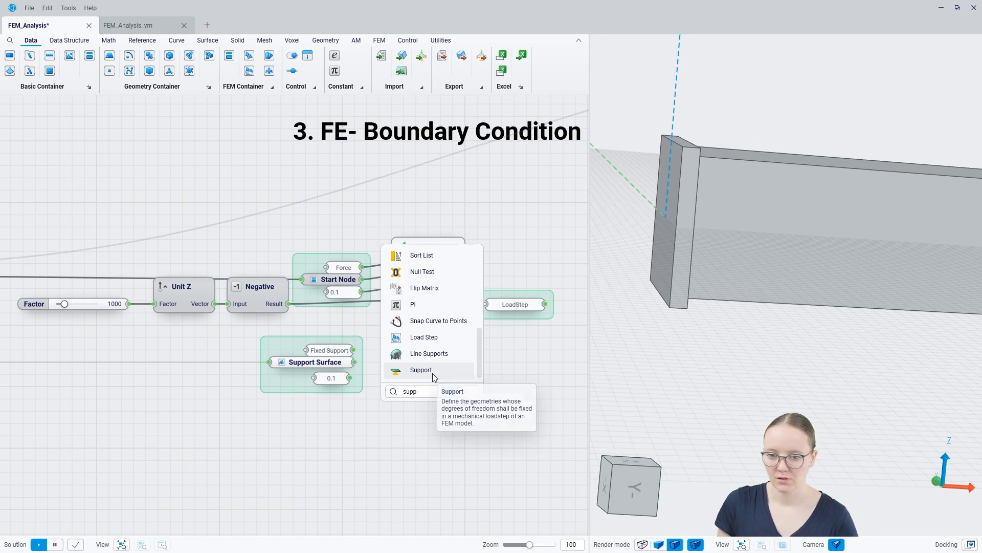
left_click(433, 371)
left_click(440, 355)
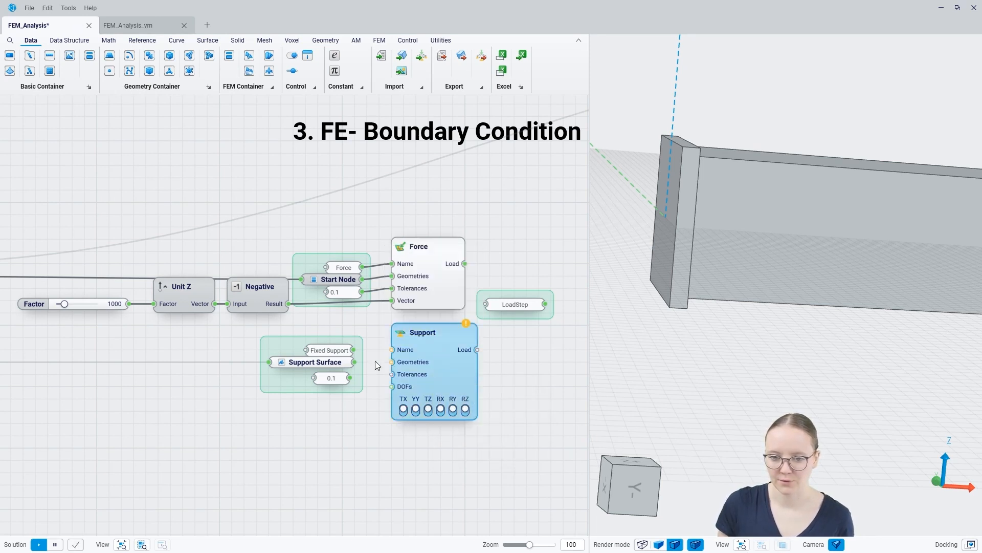
Step: Connect the Fixed Support panel to Name, Support Surface to Geometries, and 0.1 to Tolerances on the Support component
left_click_drag(353, 351, 390, 363)
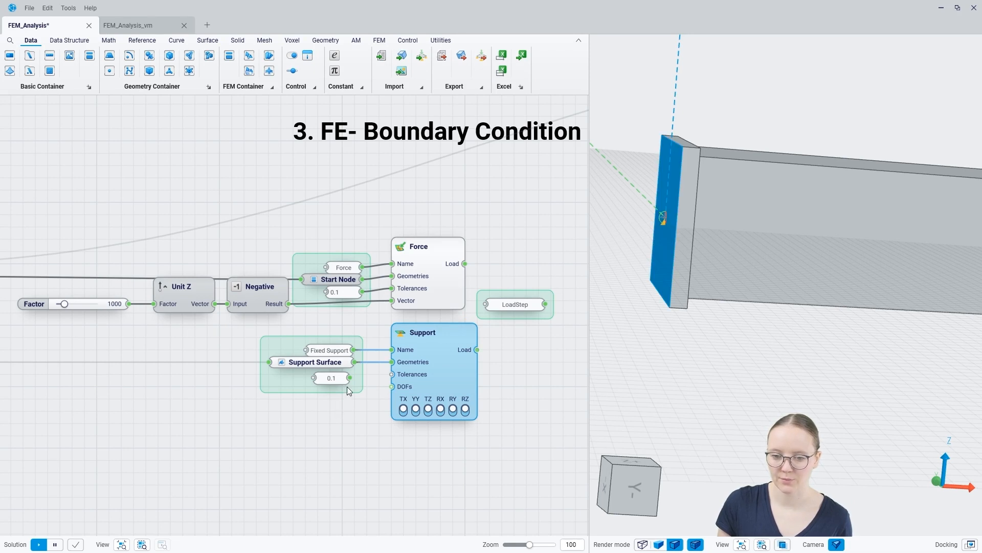
left_click_drag(350, 378, 392, 374)
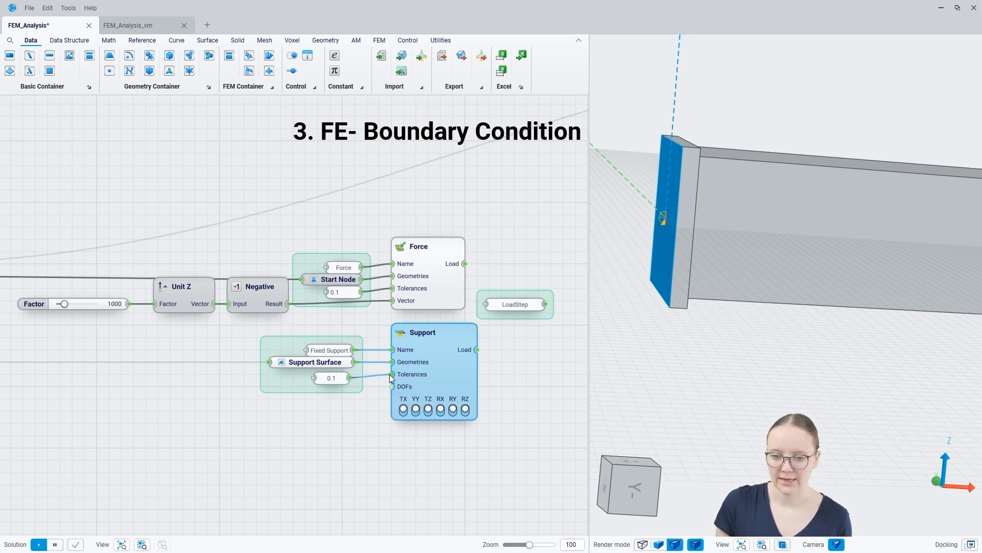
middle_click_drag(609, 357, 621, 363)
left_click(411, 445)
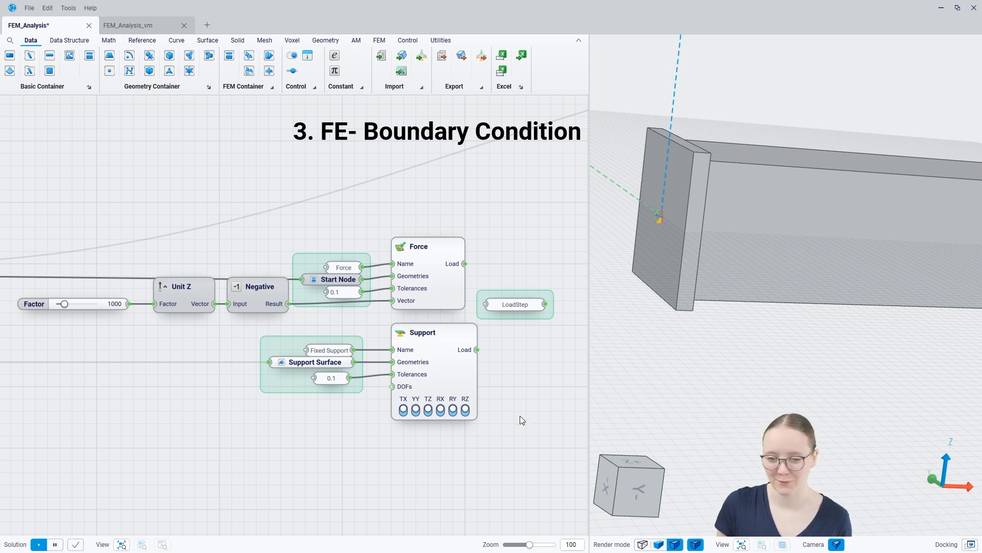
Step: Try releasing the Support component's first two translational degrees of freedom, and restore both to fixed
left_click(404, 411)
left_click(416, 412)
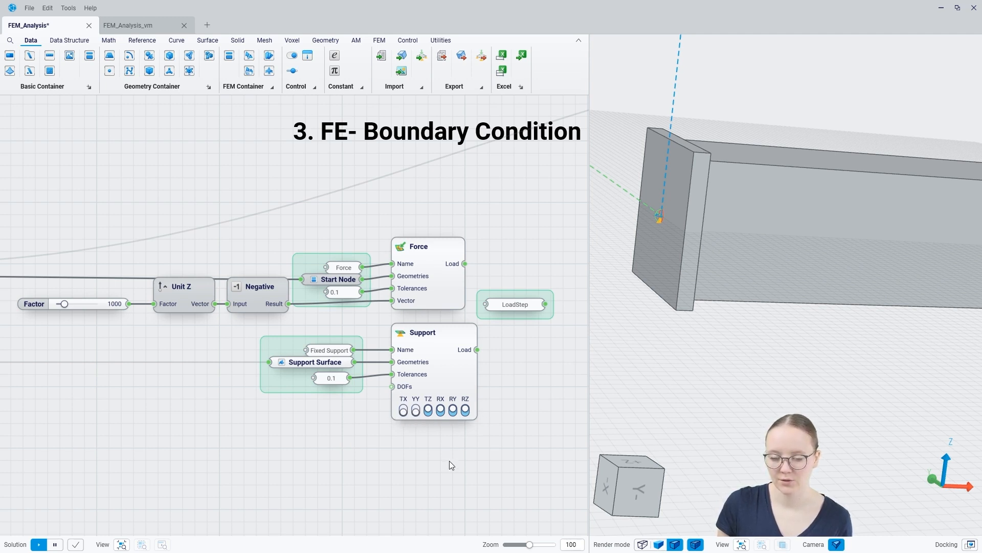
left_click(403, 410)
left_click(416, 410)
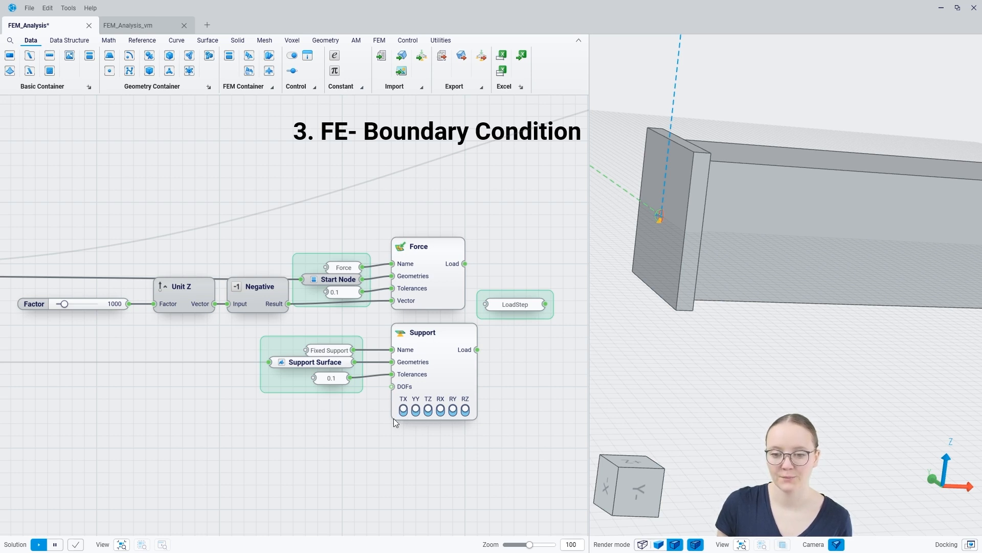
Step: Add a Linear Static Mechanical component between the LoadStep panel and the Load Step container
middle_click_drag(512, 388, 347, 412)
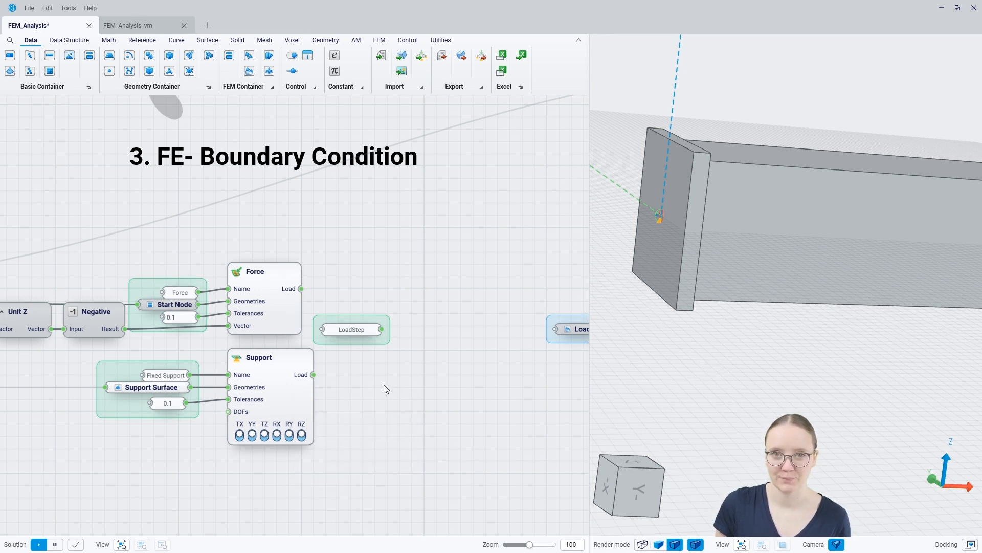
right_click(468, 327)
type("stat")
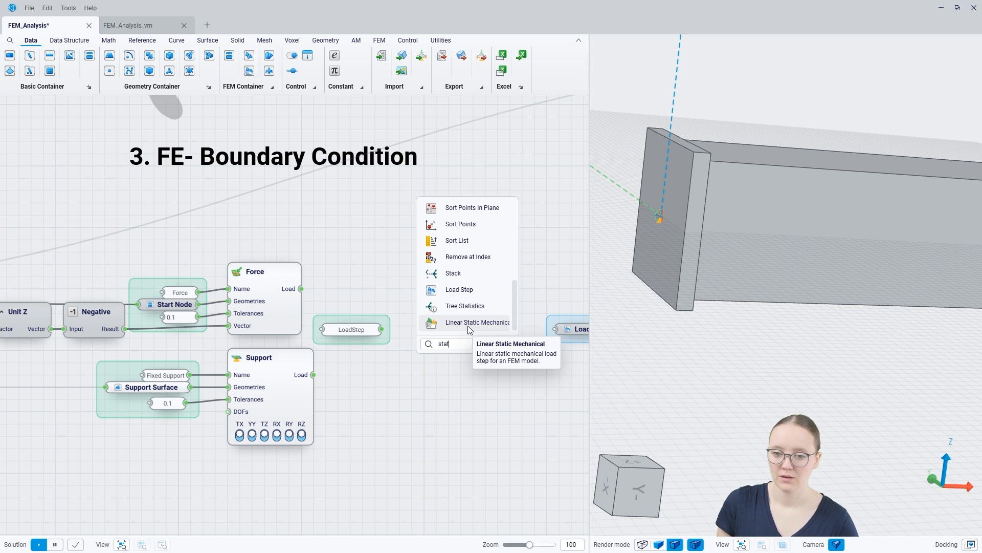
left_click(468, 322)
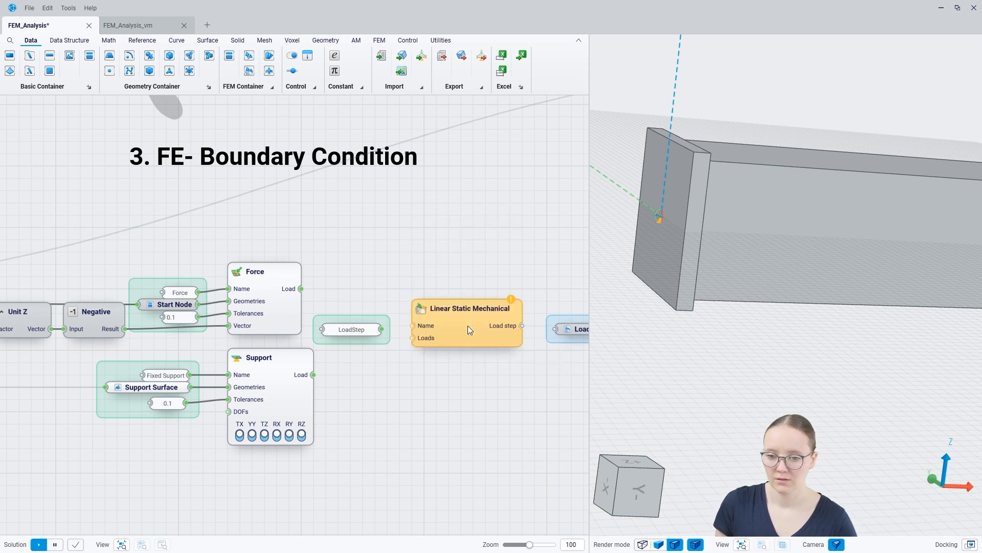
Step: Connect the LoadStep panel to Name, the Force and Support loads to Loads, and the Load step output to the Load Step container
left_click_drag(382, 329, 412, 326)
left_click_drag(351, 328, 354, 323)
left_click_drag(301, 288, 413, 338)
left_click_drag(375, 377, 412, 338)
right_click_drag(489, 400, 462, 385)
left_click_drag(433, 323, 471, 329)
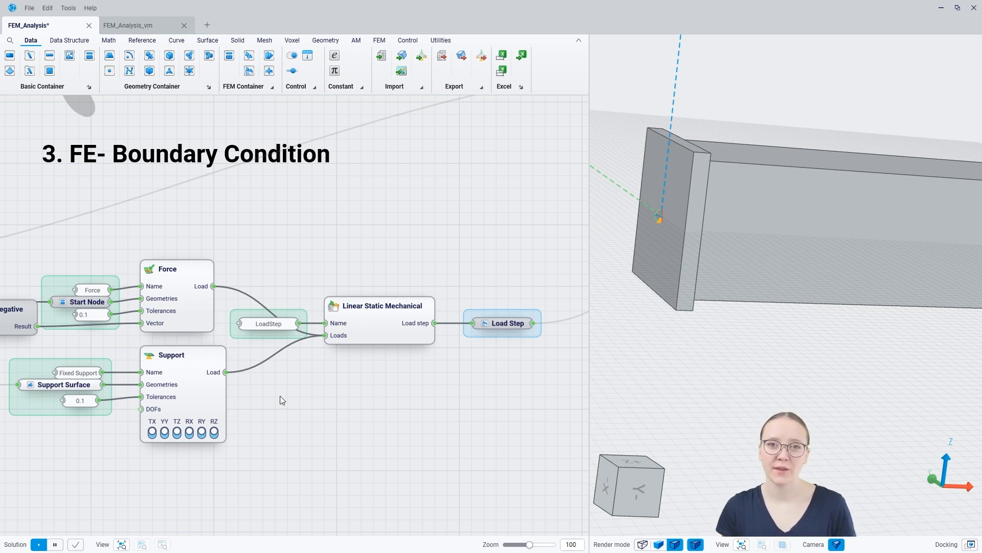
Step: Add a Construct Model component beside the input container group in the Run FE Setup section
scroll(279, 396, "down", 5)
middle_click_drag(426, 312, 196, 335)
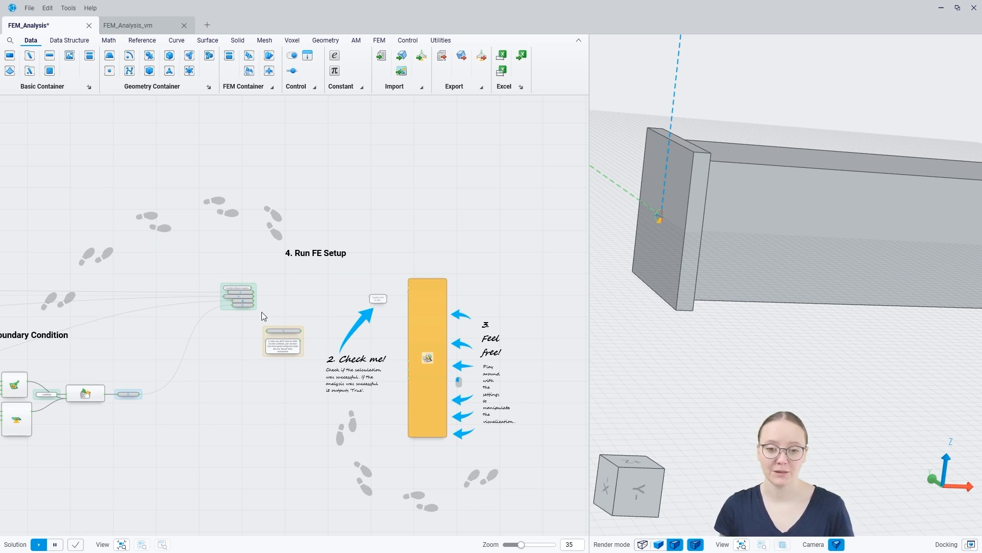
scroll(265, 306, "up", 5)
scroll(284, 273, "up", 1)
left_click(228, 237)
left_click(354, 260)
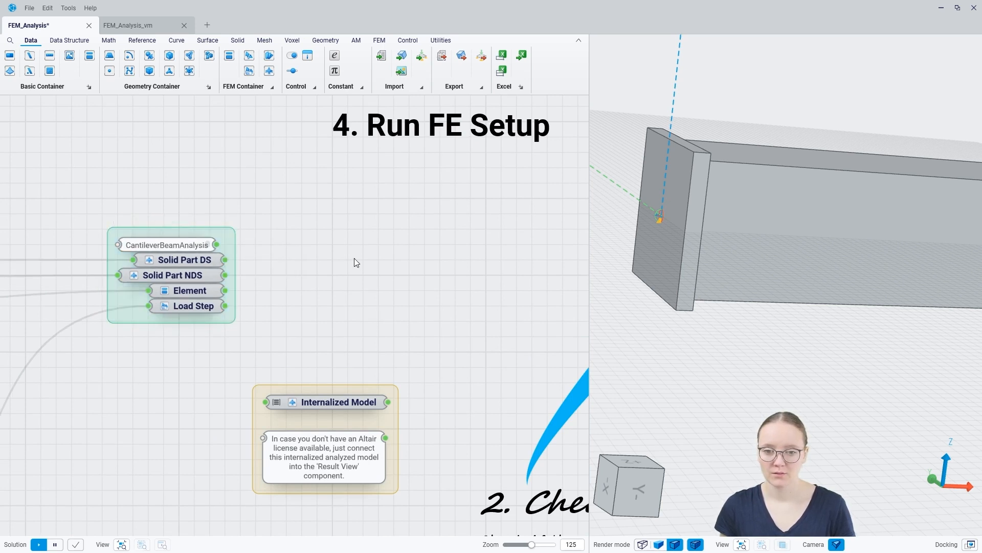
right_click(357, 261)
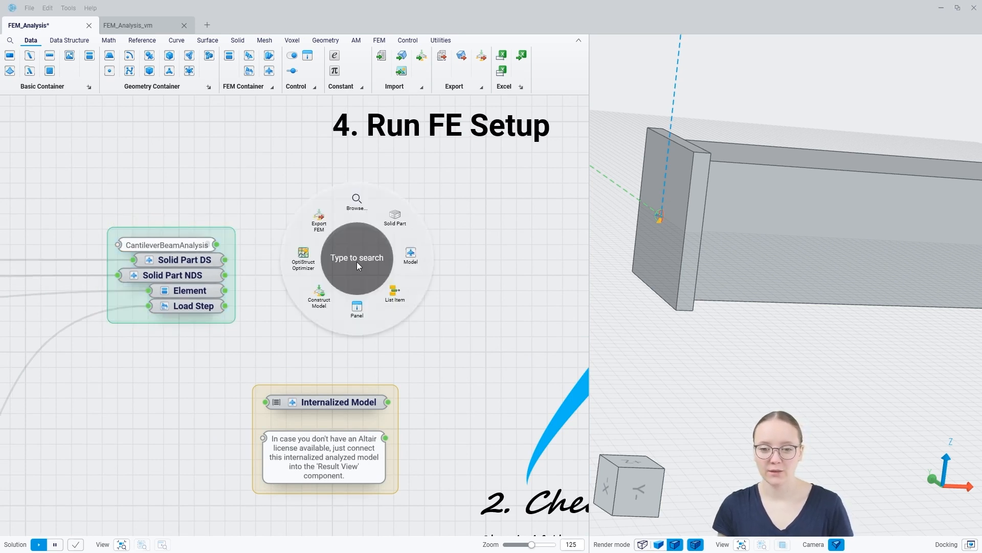
type("construct m")
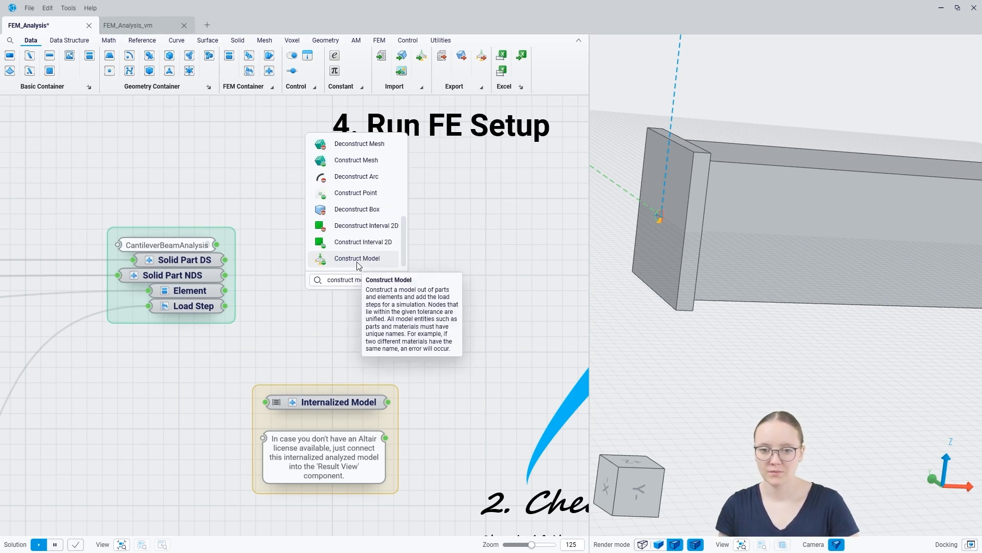
left_click(357, 258)
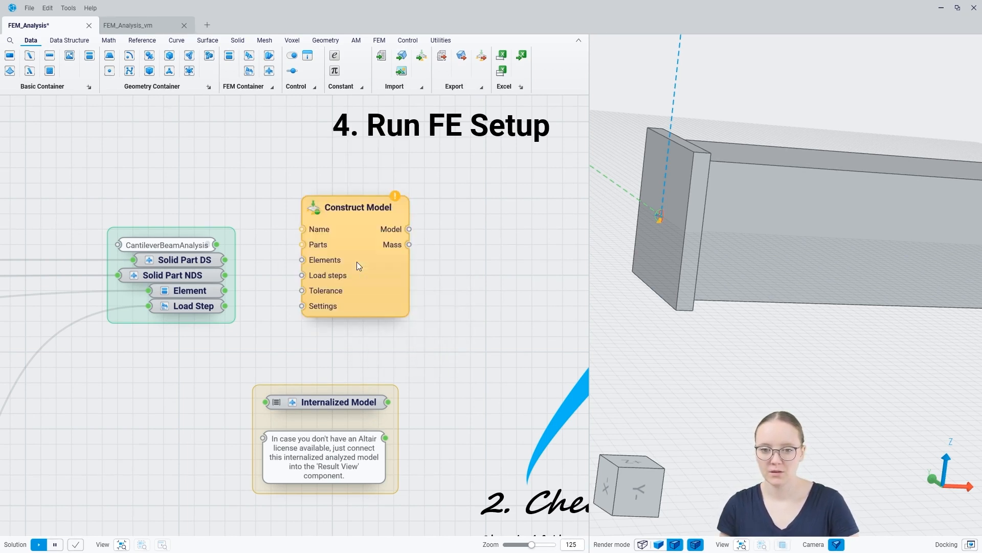
Step: Connect CantileverBeamAnalysis to Name, both Solid Parts to Parts, Element to Elements, and Load Step to Load steps on Construct Model
left_click_drag(216, 245, 302, 245)
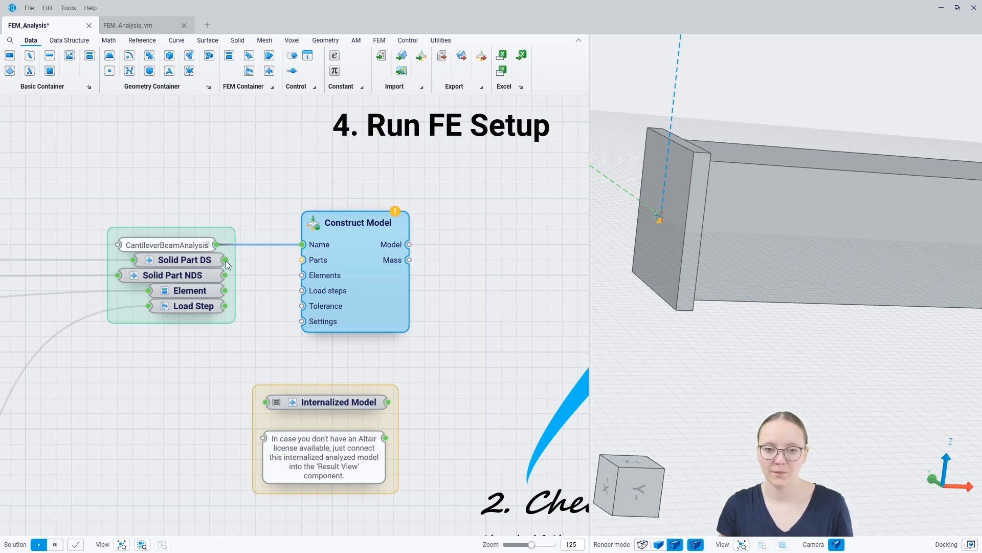
left_click_drag(225, 260, 312, 262)
left_click_drag(225, 290, 303, 291)
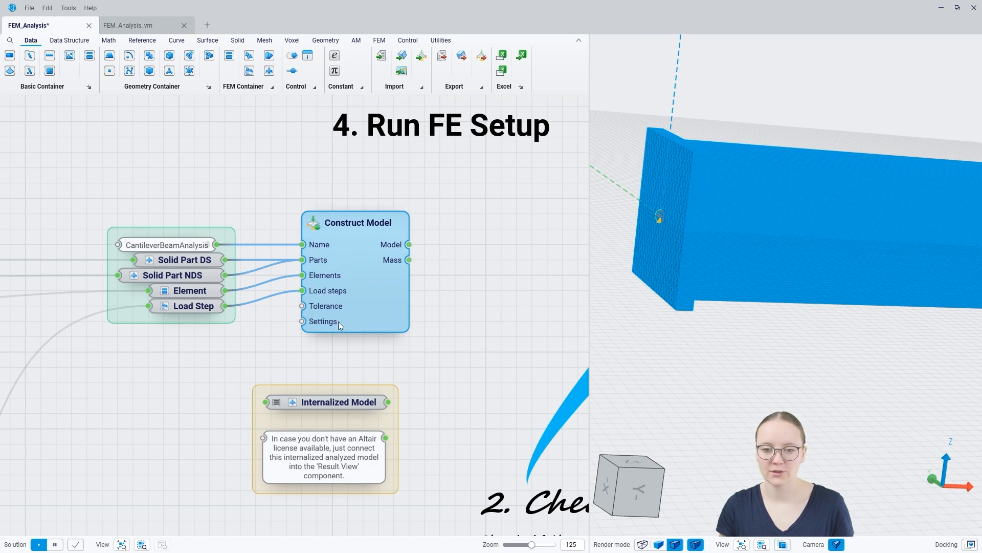
Step: Examine the meshed cantilever beam and the connector spider at its loaded end
left_click(230, 346)
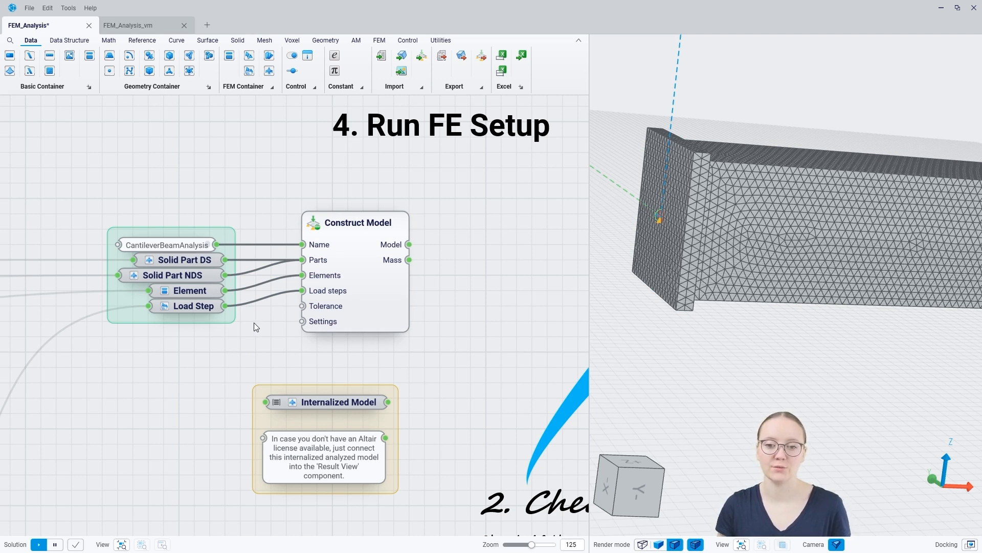
middle_click_drag(332, 340, 306, 348)
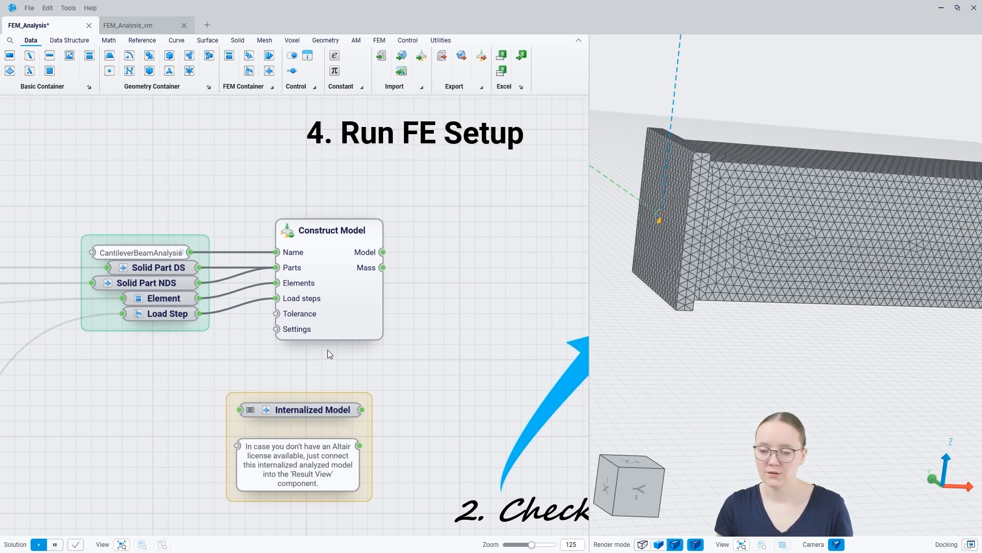
left_click(370, 301)
middle_click_drag(650, 210, 843, 214)
left_click(843, 214)
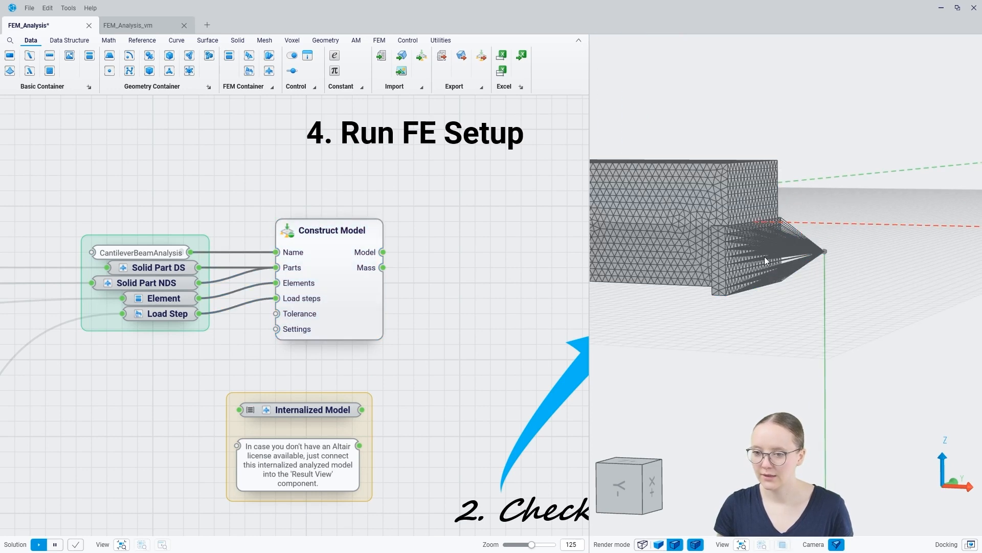
mouse_move(772, 235)
middle_mouse_down()
mouse_move(788, 244)
mouse_move(756, 238)
mouse_move(802, 241)
middle_mouse_up()
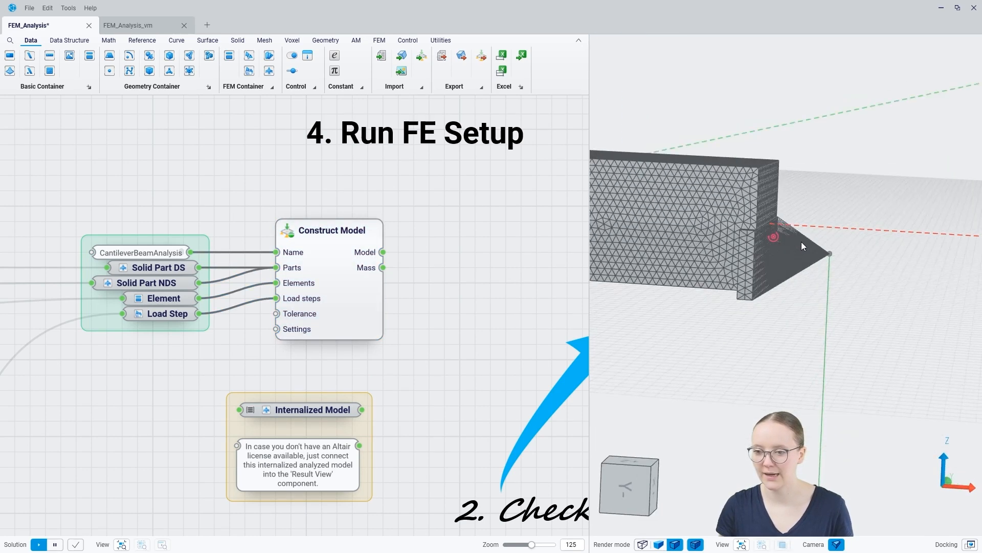
scroll(443, 365, "up", 1)
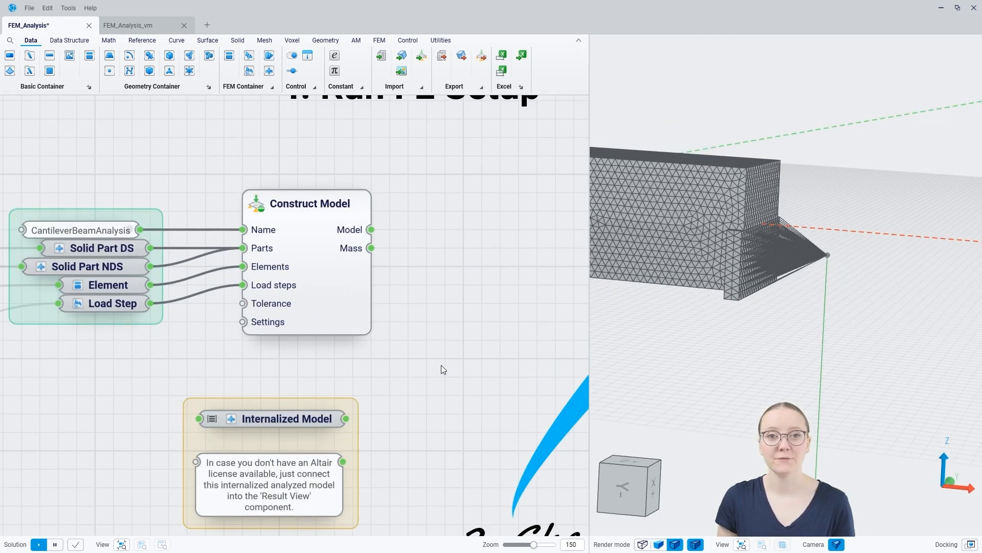
Step: Move the Construct Point of the RBE element along the beam's axis, close to the beam's end face
left_click(829, 255)
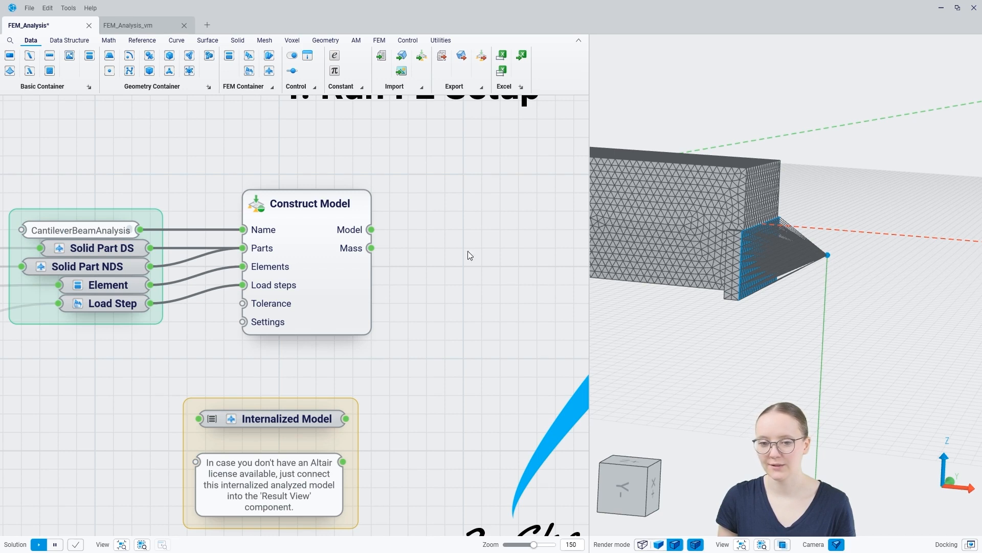
scroll(440, 245, "down", 12)
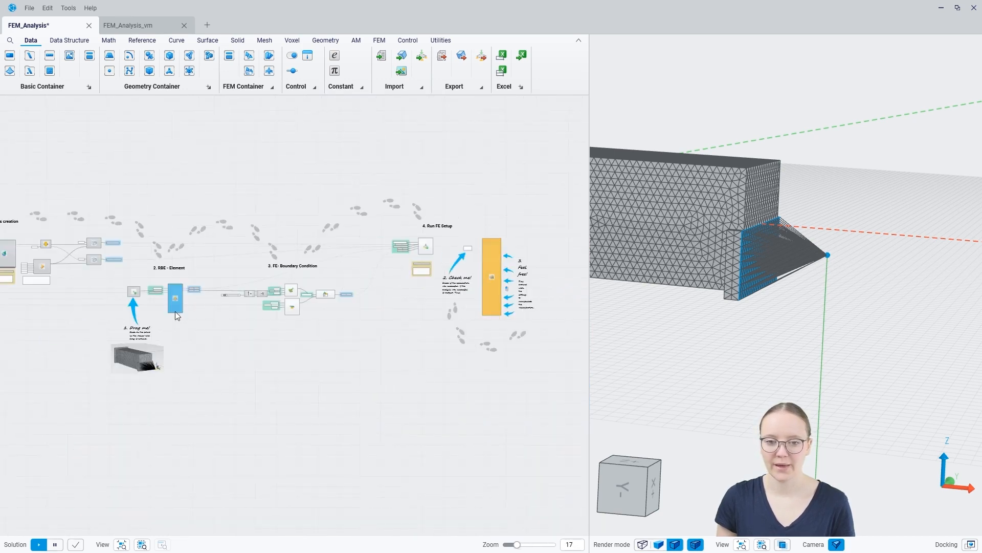
scroll(127, 289, "up", 8)
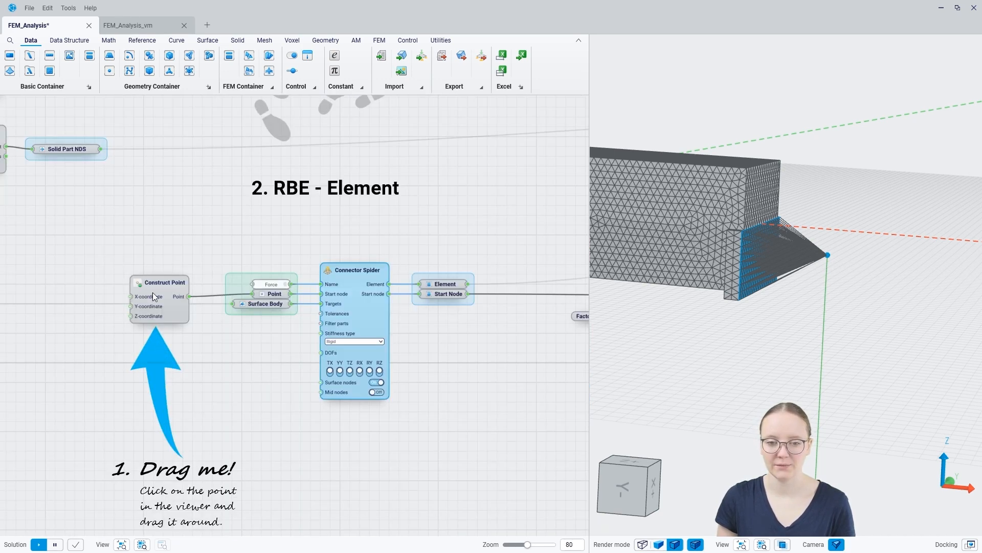
left_click(167, 295)
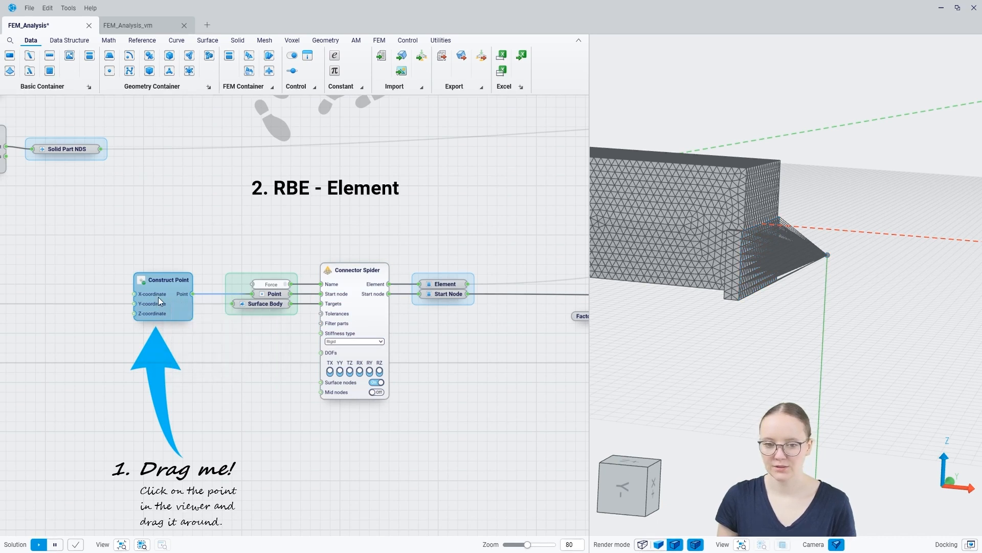
left_click(174, 286)
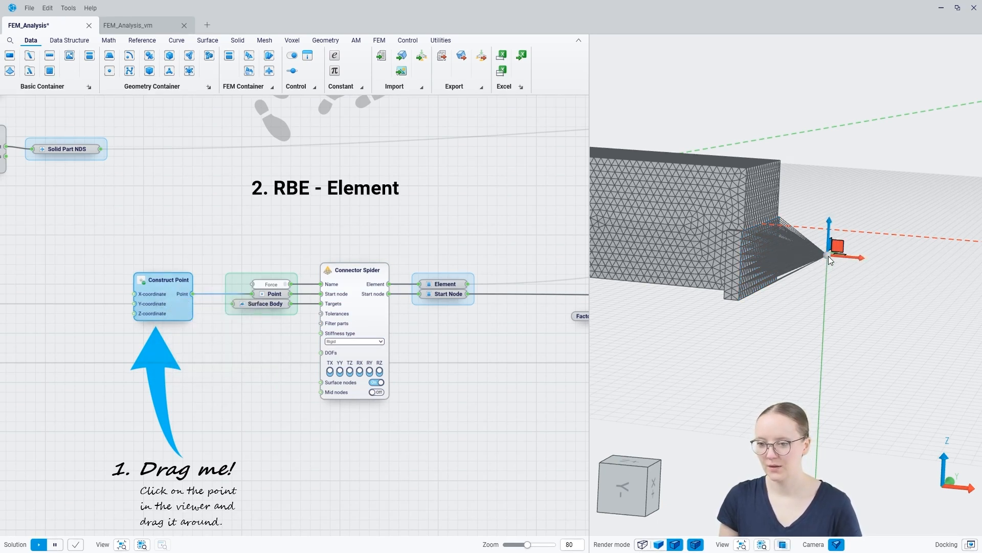
left_click_drag(827, 256, 787, 254)
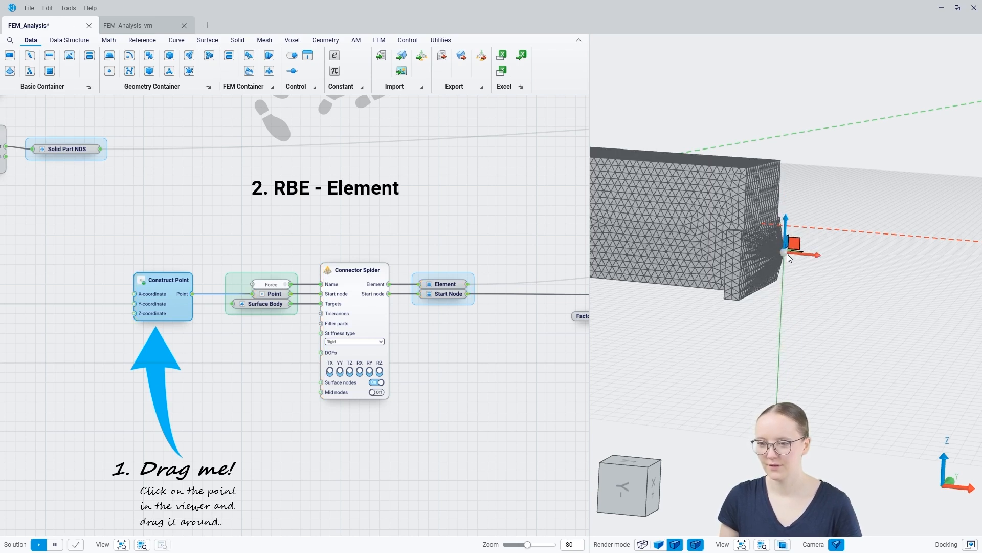
Step: Add an OptiStruct Solver component fed by the Model output of Construct Model in the Run FE Setup section
scroll(154, 345, "down", 5)
right_click_drag(509, 261, 90, 327)
scroll(415, 319, "up", 6)
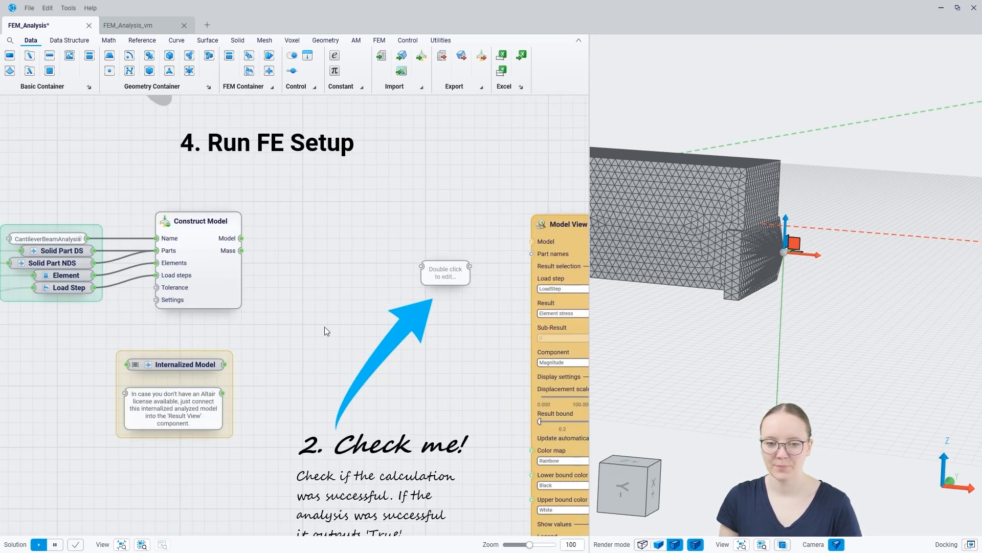
mouse_move(178, 232)
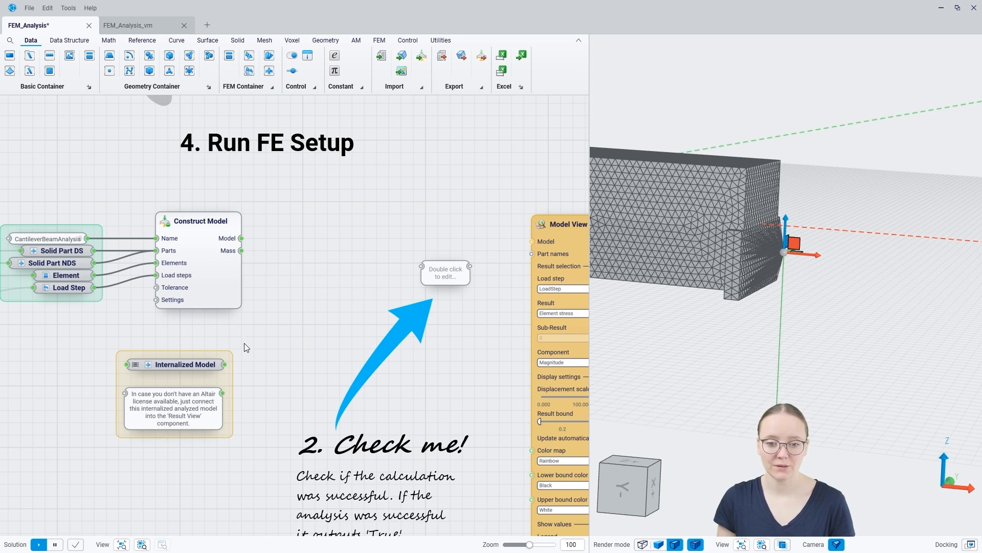
mouse_move(192, 363)
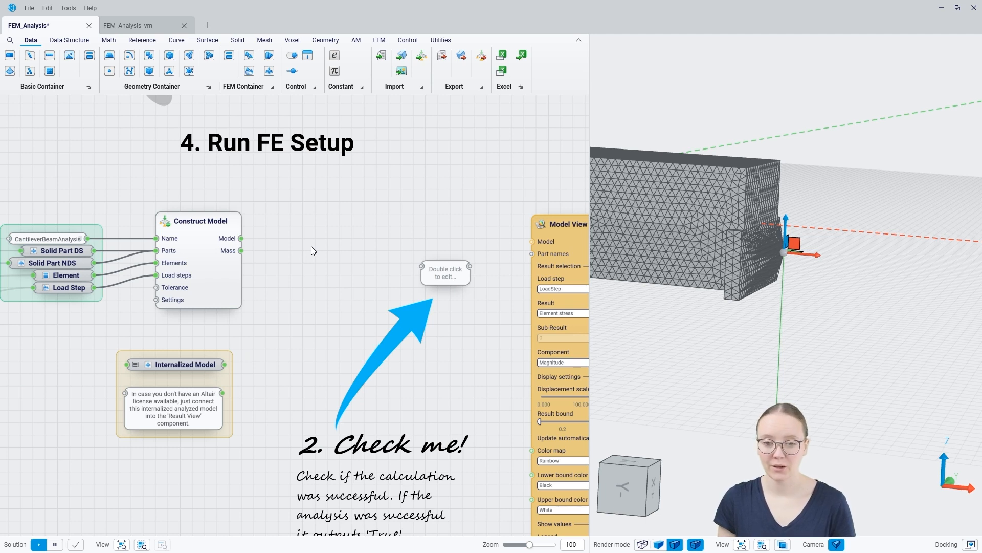
mouse_move(228, 241)
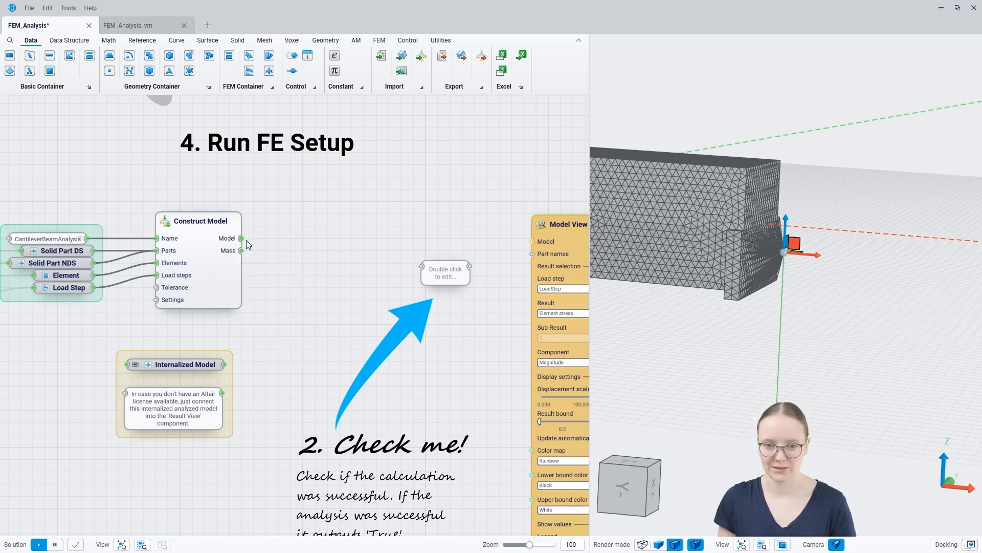
right_click(346, 245)
left_click(267, 280)
left_click_drag(241, 239, 325, 235)
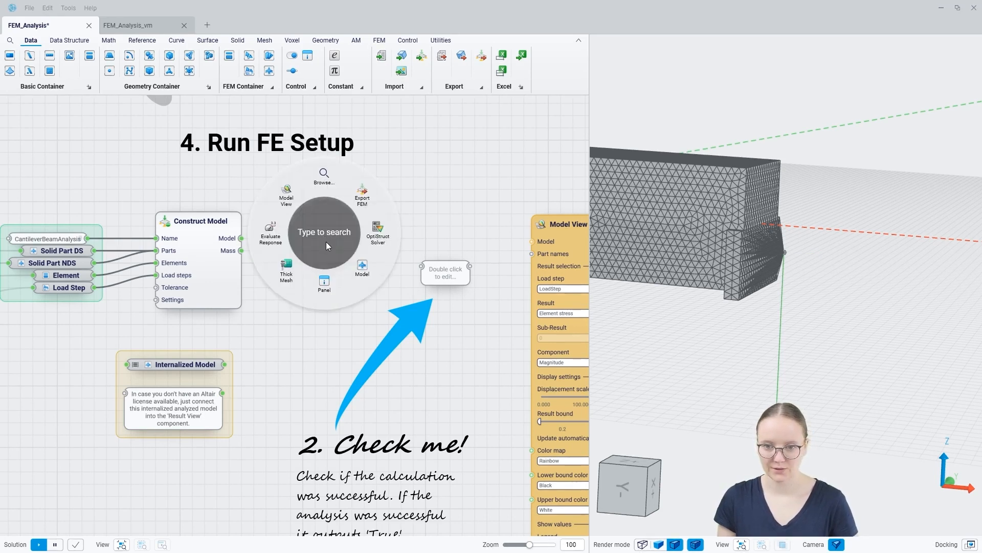
left_click(385, 239)
left_click_drag(379, 234, 367, 233)
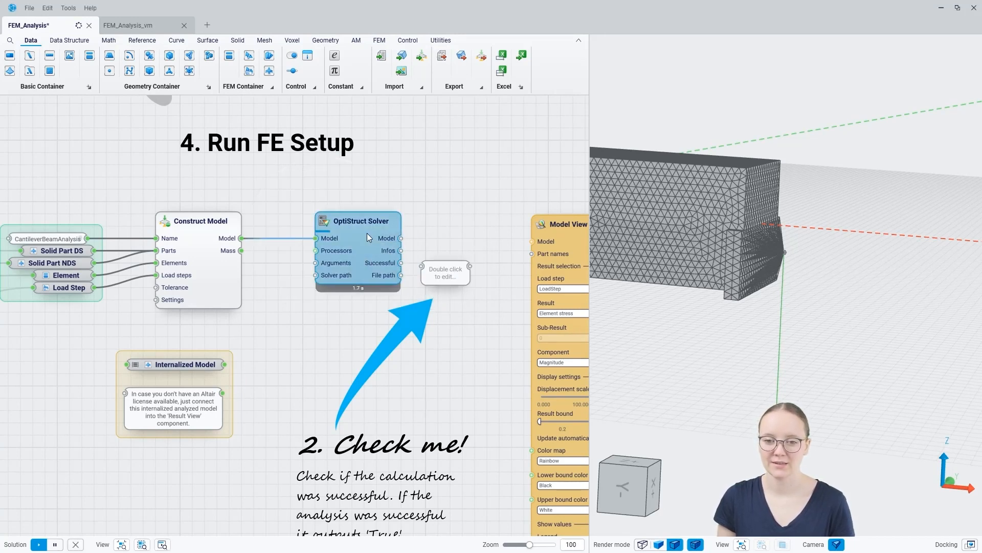
left_click(347, 306)
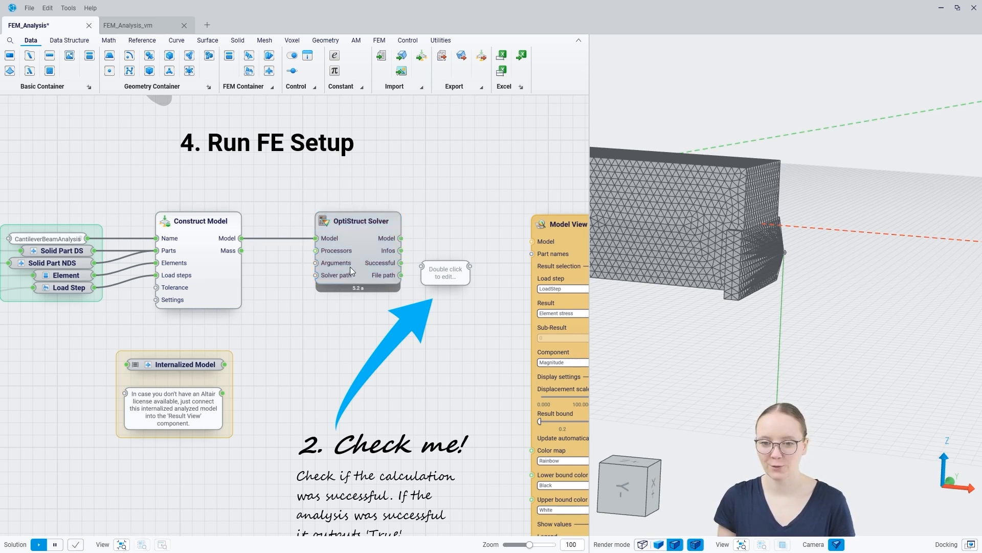
Step: Connect the solver's Successful output to the empty Check me panel to check whether the calculation succeeded
mouse_move(391, 243)
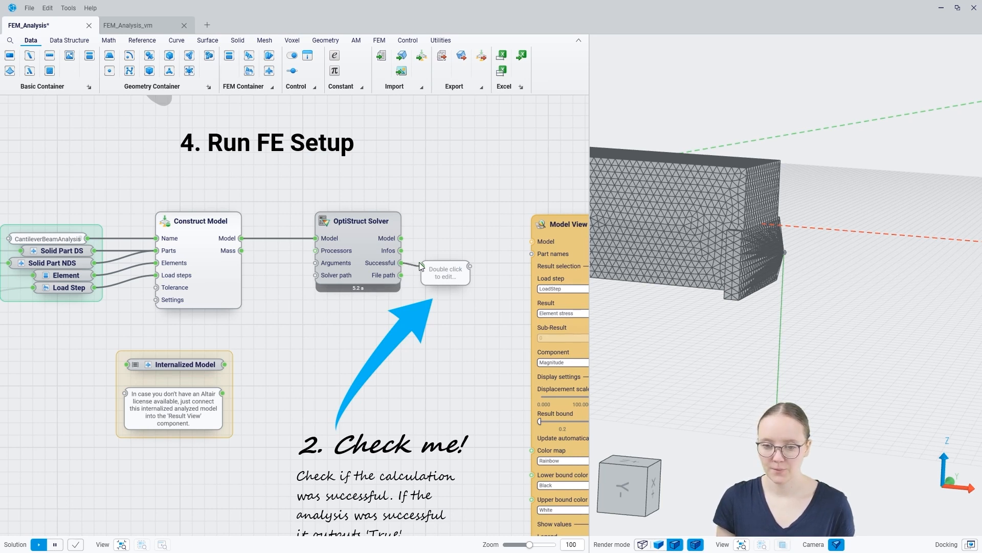
left_click_drag(420, 263, 451, 265)
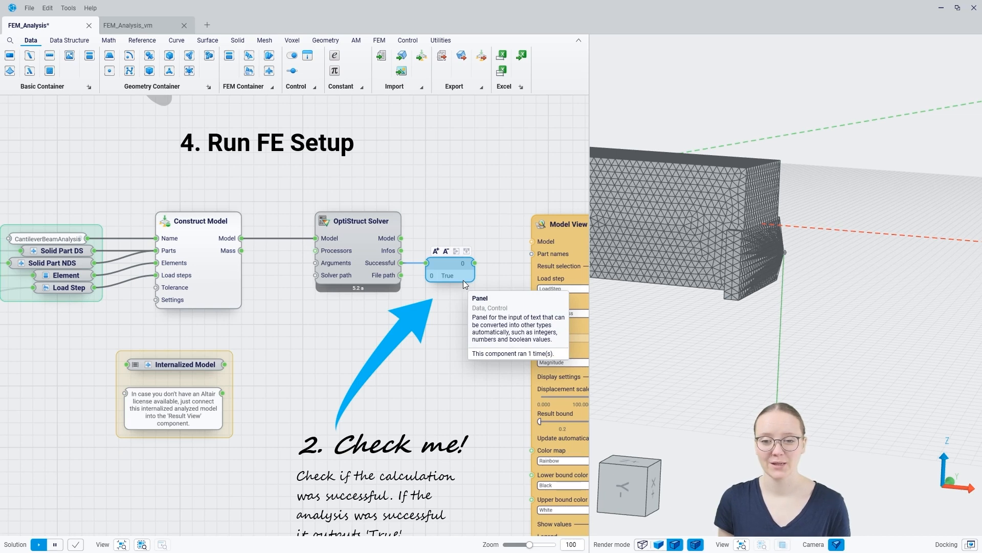
left_click_drag(401, 251, 426, 263)
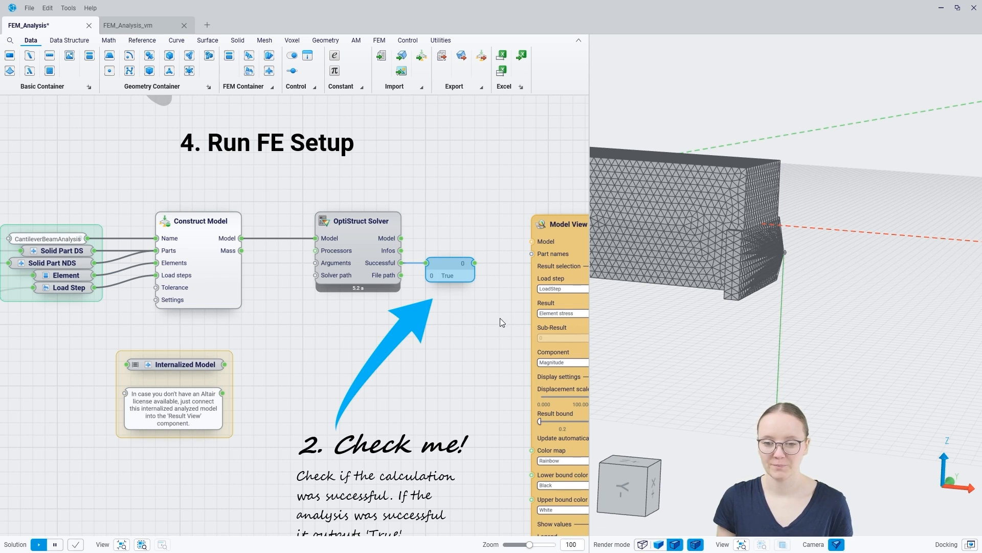
Step: Hide the viewer geometry of all components in the graph
middle_click_drag(465, 221, 397, 214)
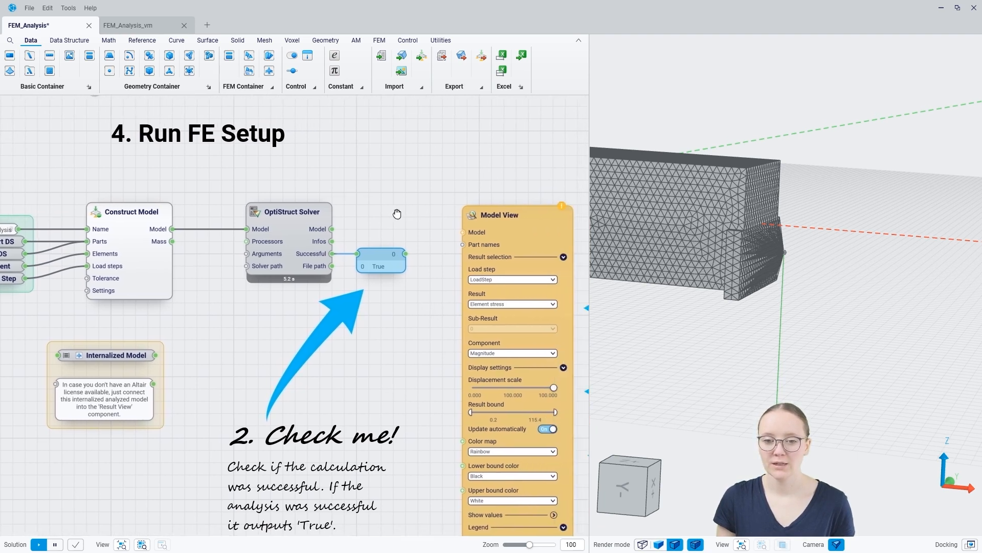
left_click_drag(397, 214, 362, 204)
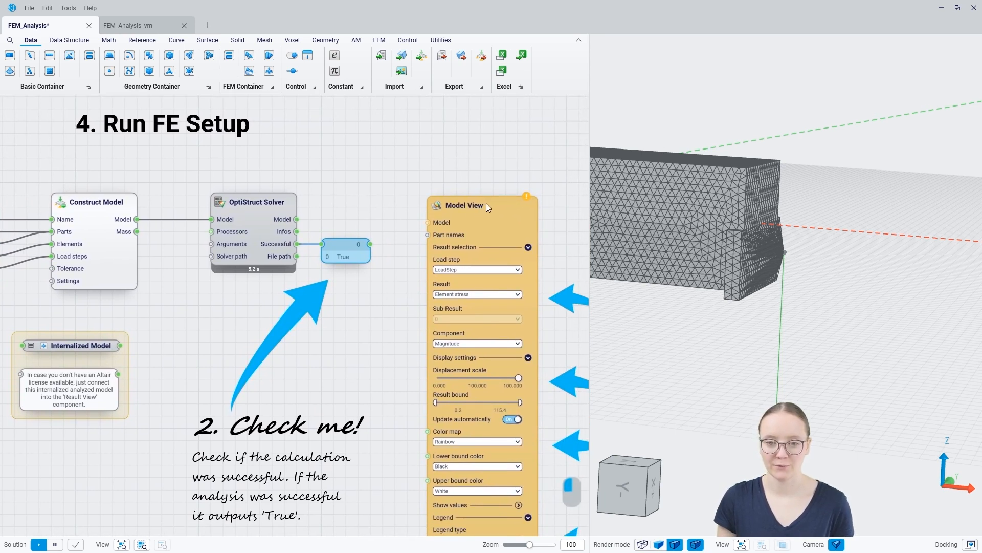
left_click(416, 171)
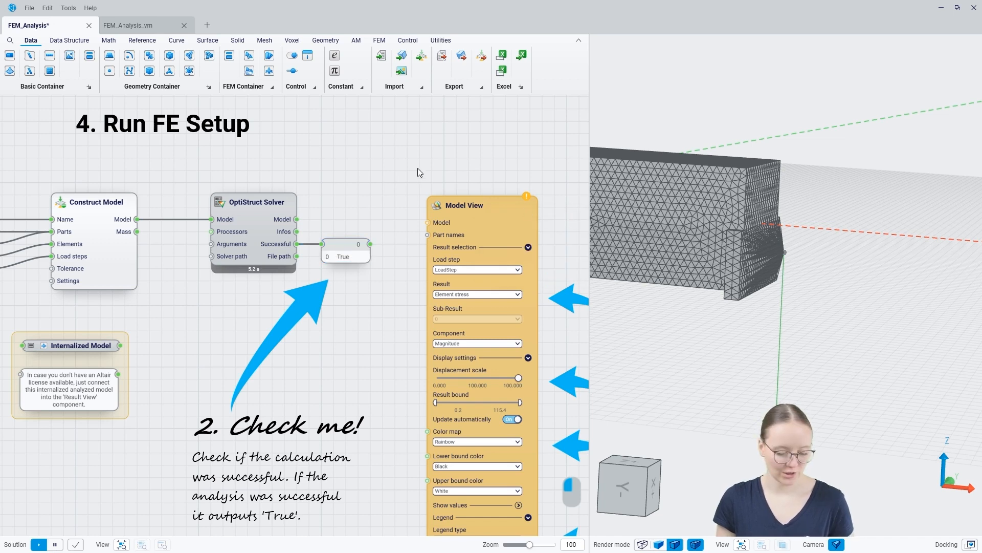
key("ctrl+a")
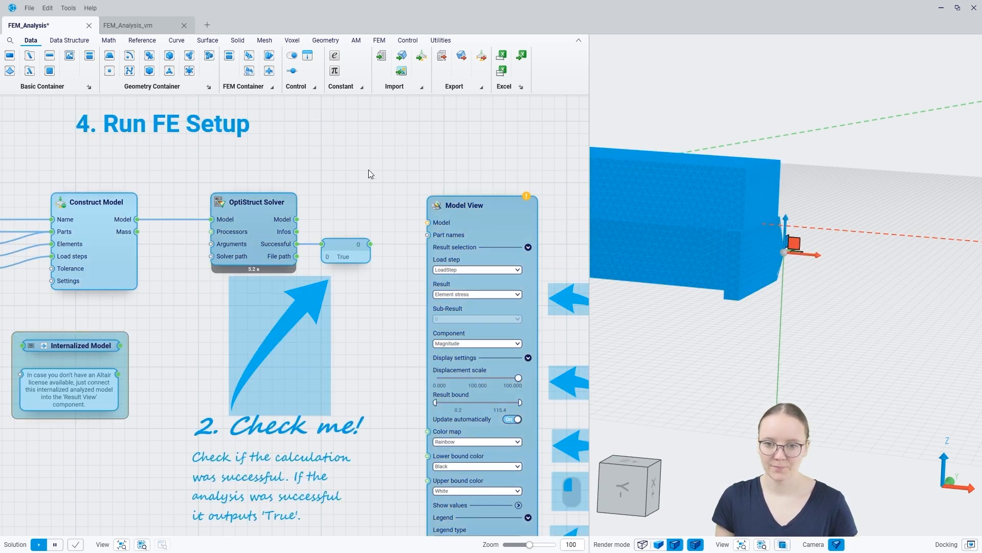
right_click(345, 148)
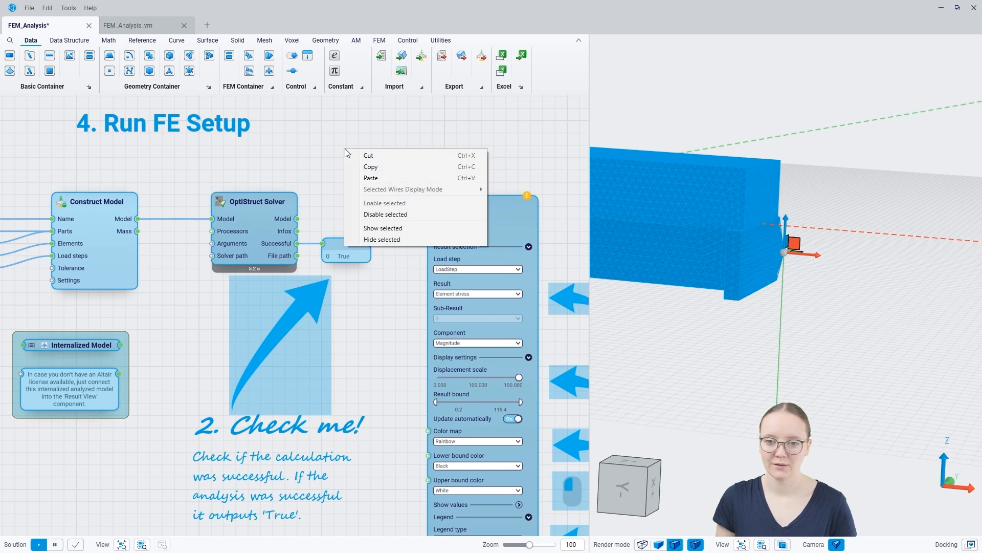
left_click(377, 240)
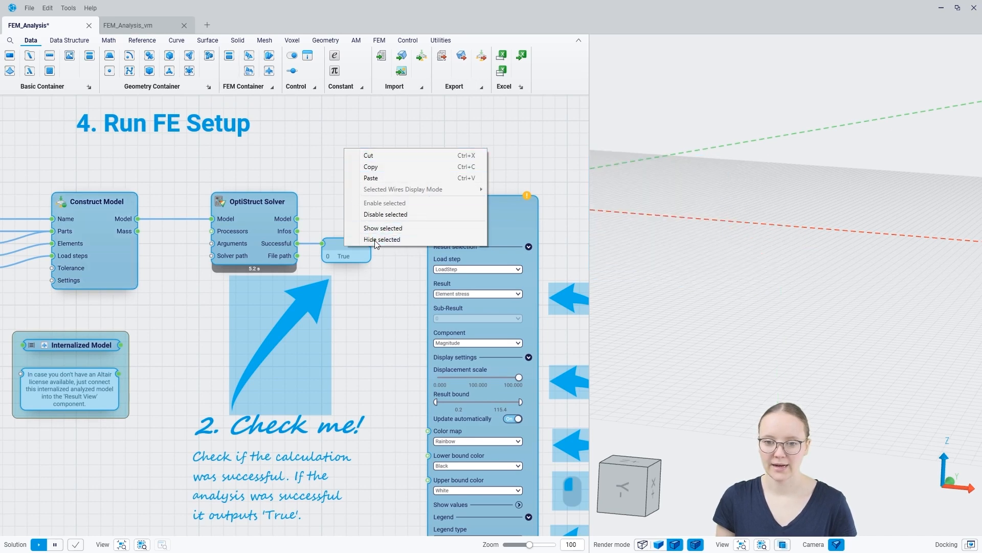
left_click(370, 202)
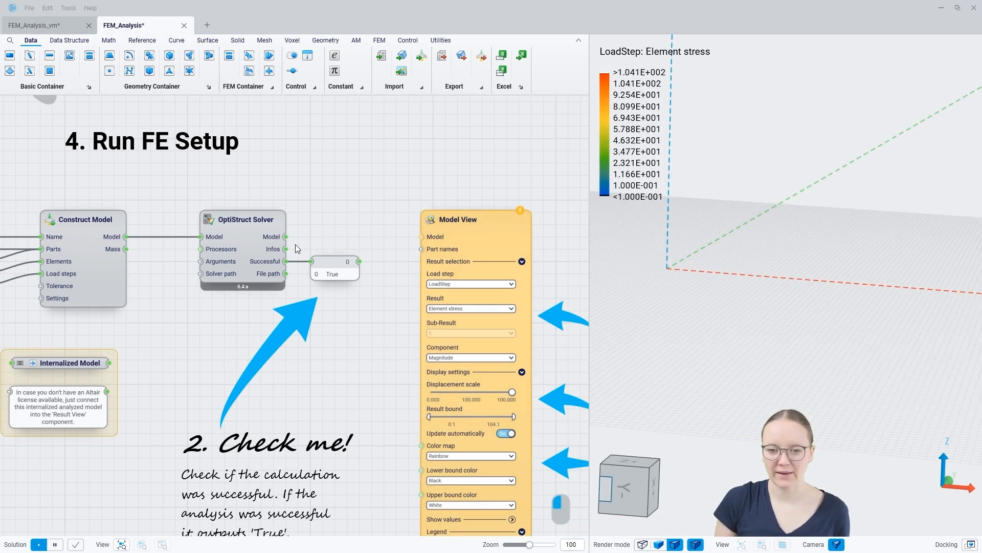
Step: Connect the OptiStruct Solver's Model output to the Model input of Model View and examine the deformed beam
left_click_drag(286, 237, 421, 237)
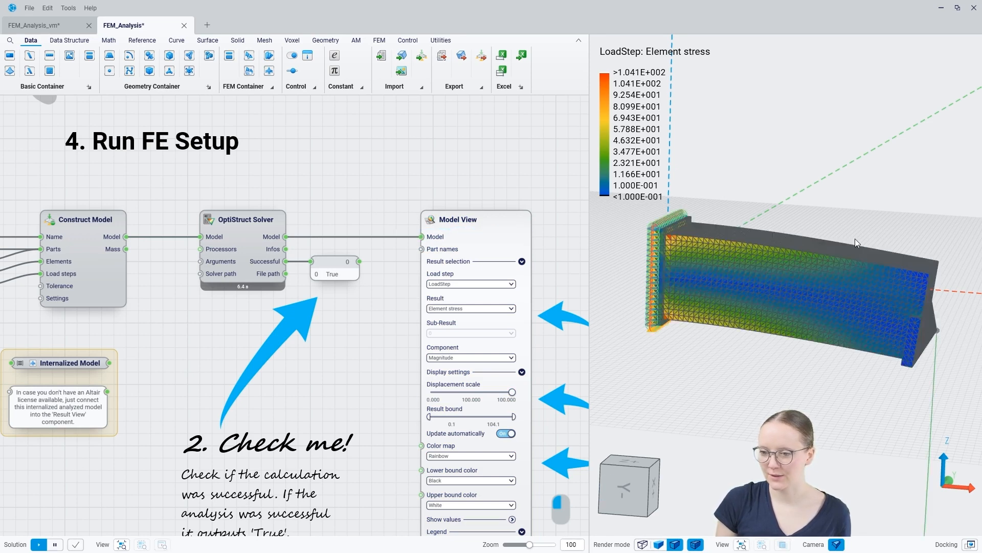
left_click(630, 507)
mouse_move(627, 501)
left_mouse_down()
mouse_move(619, 498)
mouse_move(642, 503)
left_mouse_up()
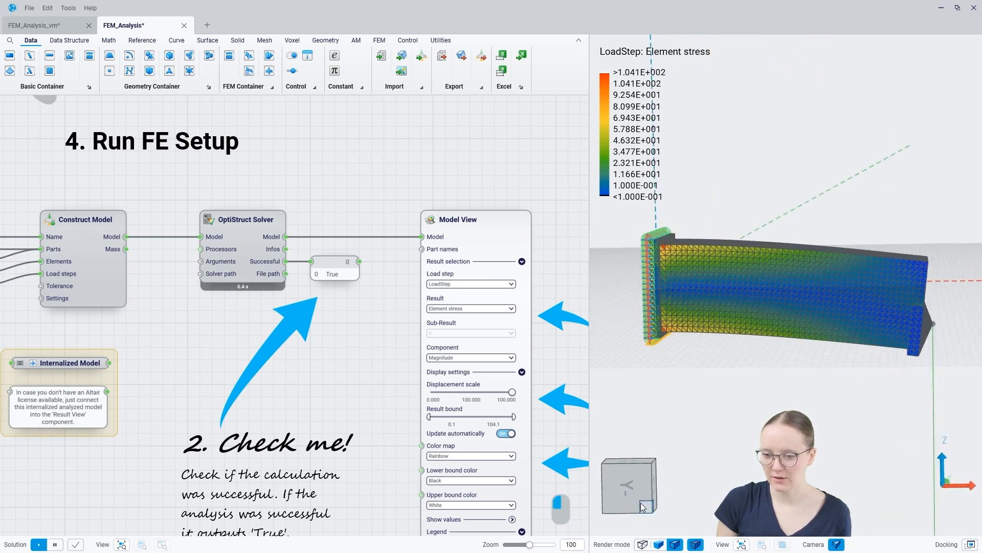
left_click_drag(636, 468, 638, 466)
Step: Set the Model View result to Nodal displacement for LoadStep and examine the beam's displacement plot
right_click_drag(402, 411, 285, 304)
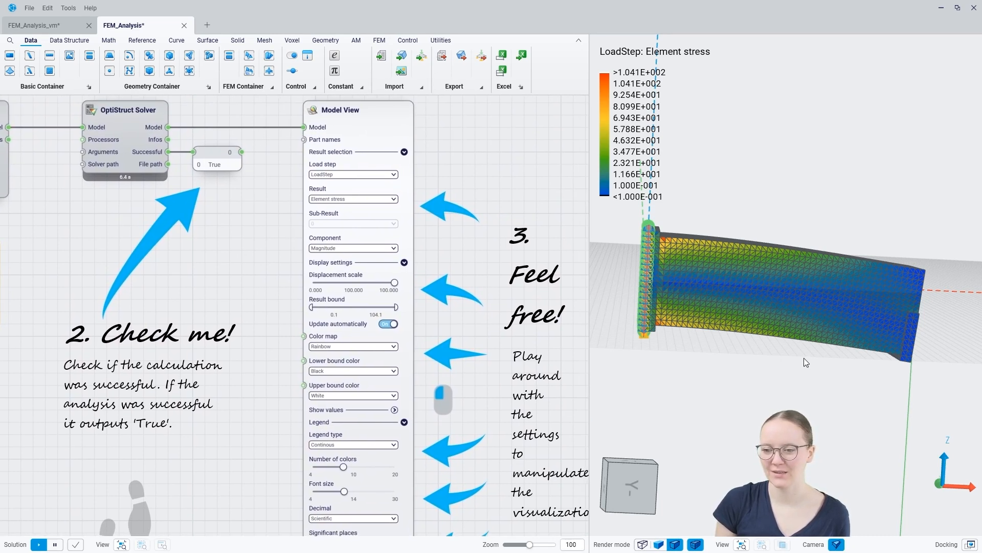
left_click(385, 175)
left_click(378, 196)
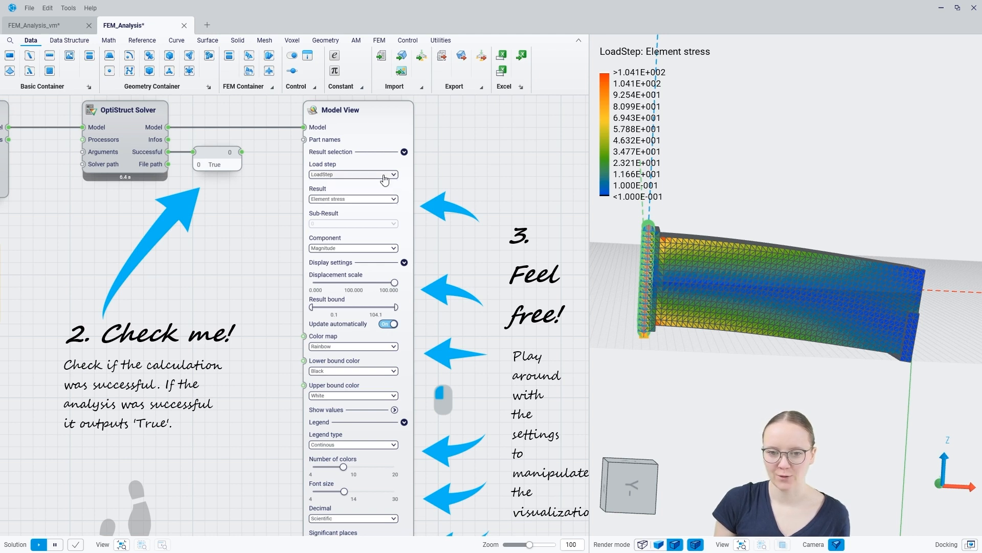
left_click(333, 199)
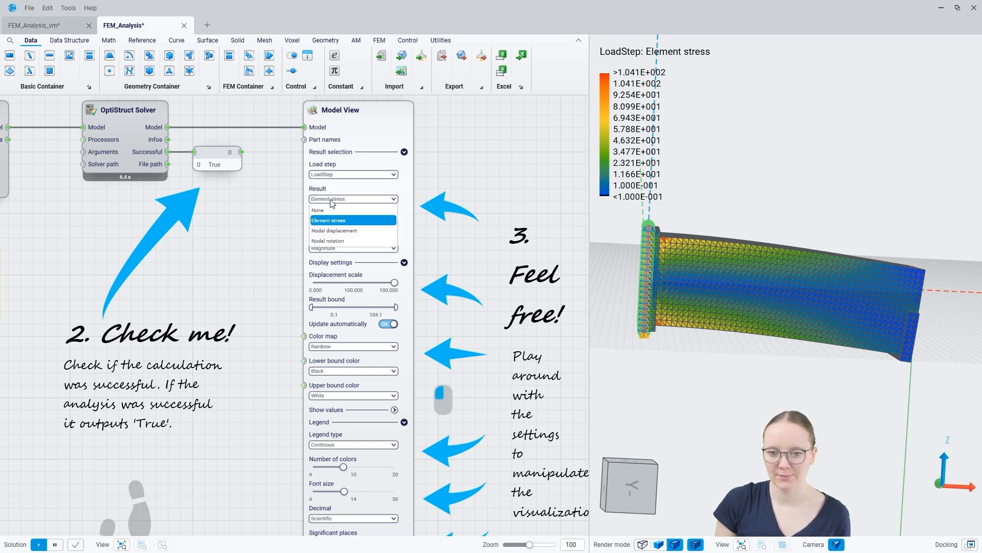
left_click(337, 231)
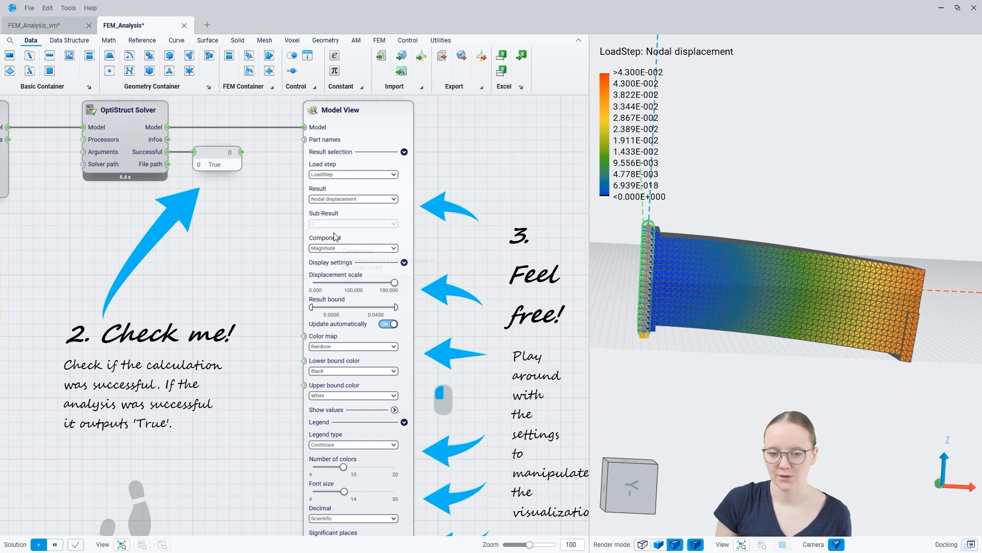
right_click_drag(680, 328, 665, 331)
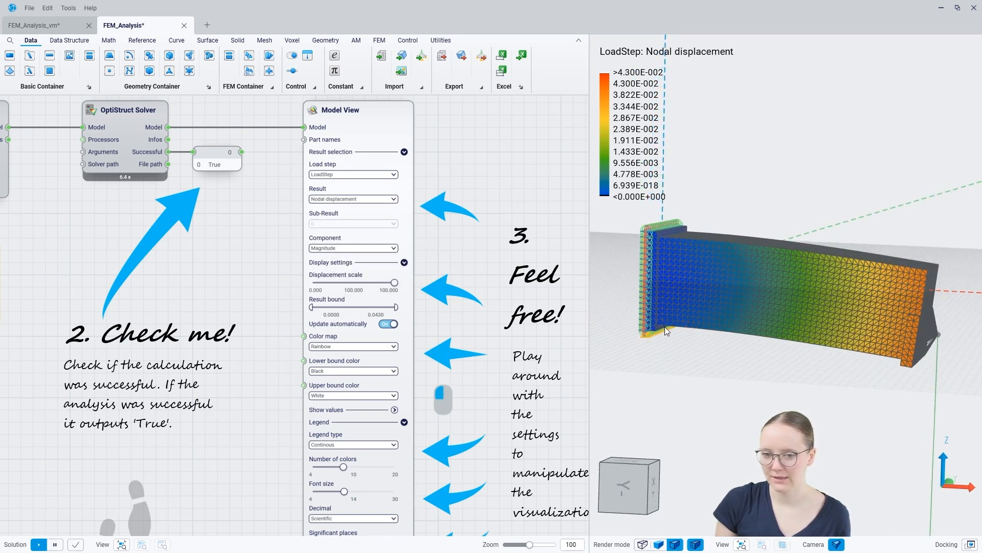
Step: Preview the Z component of the nodal displacement and return the component to Magnitude
left_click(352, 248)
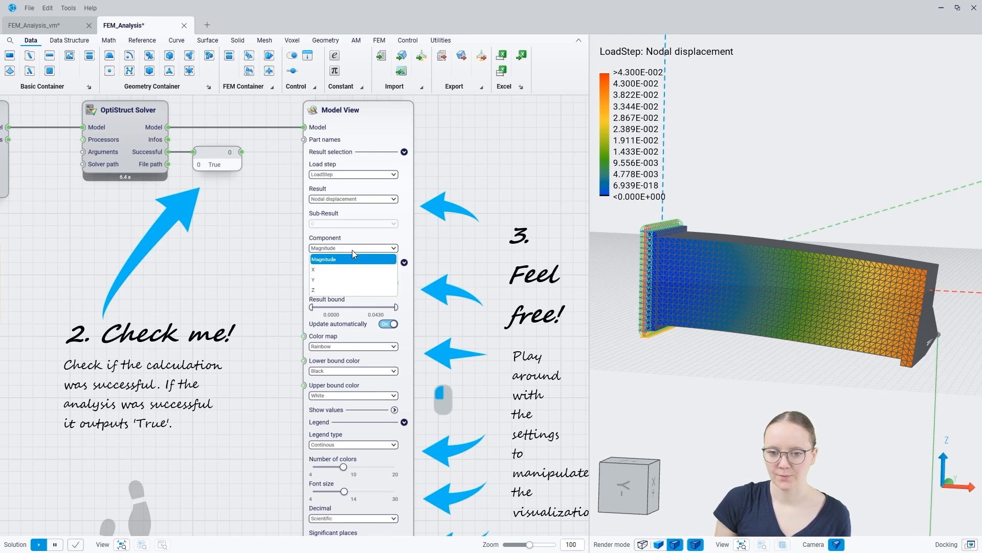
left_click(324, 291)
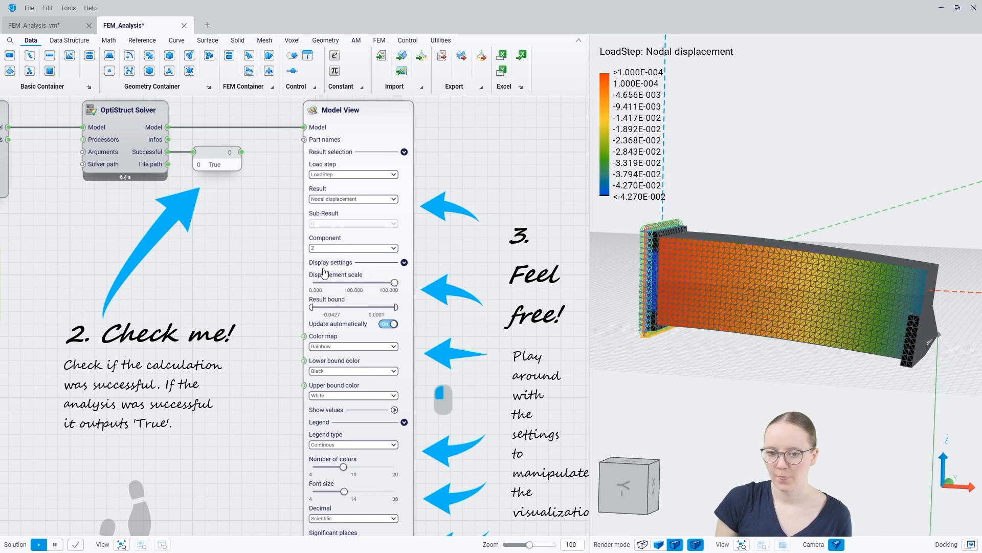
left_click(326, 249)
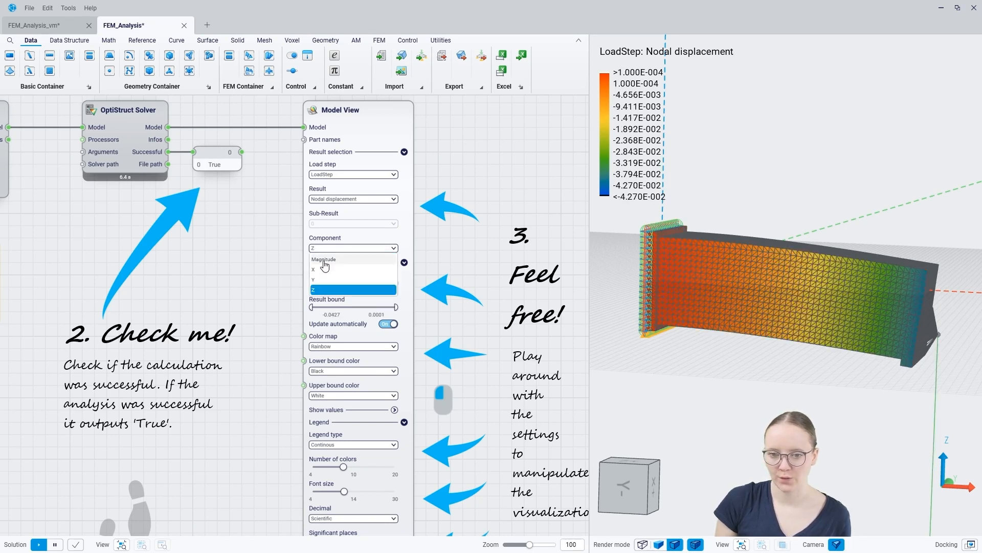
left_click(346, 258)
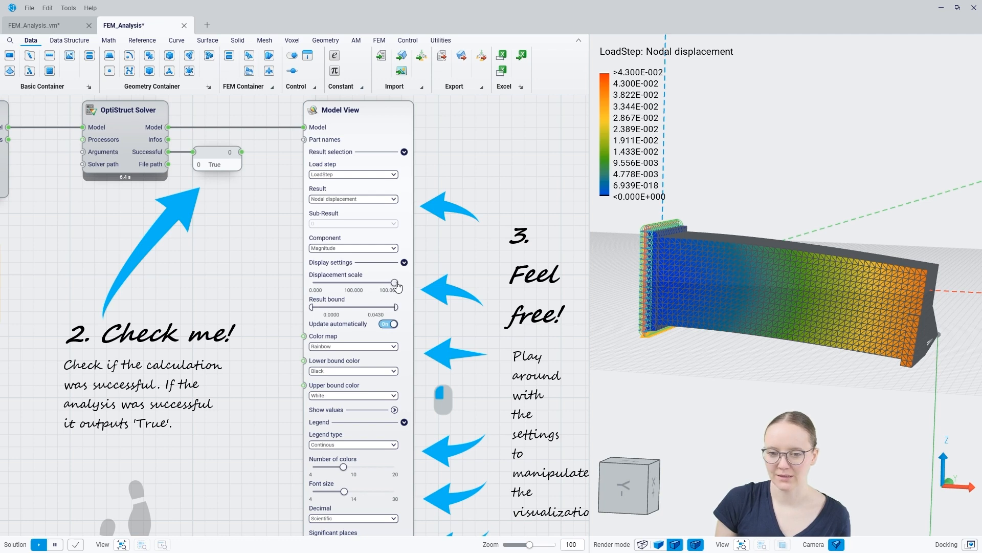
Step: Set the displacement scale to 90.625, and try an upper result bound of 0.0266 before restoring it to 0.0430
mouse_move(394, 285)
left_mouse_down()
mouse_move(318, 286)
mouse_move(395, 302)
left_mouse_up()
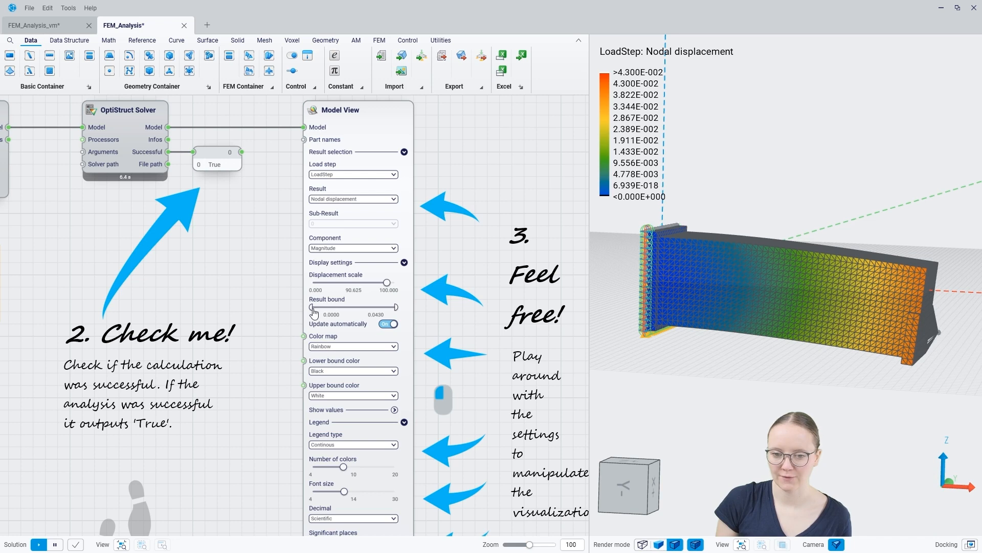
mouse_move(311, 307)
left_mouse_down()
mouse_move(327, 308)
mouse_move(312, 307)
left_mouse_up()
left_click_drag(396, 307, 365, 306)
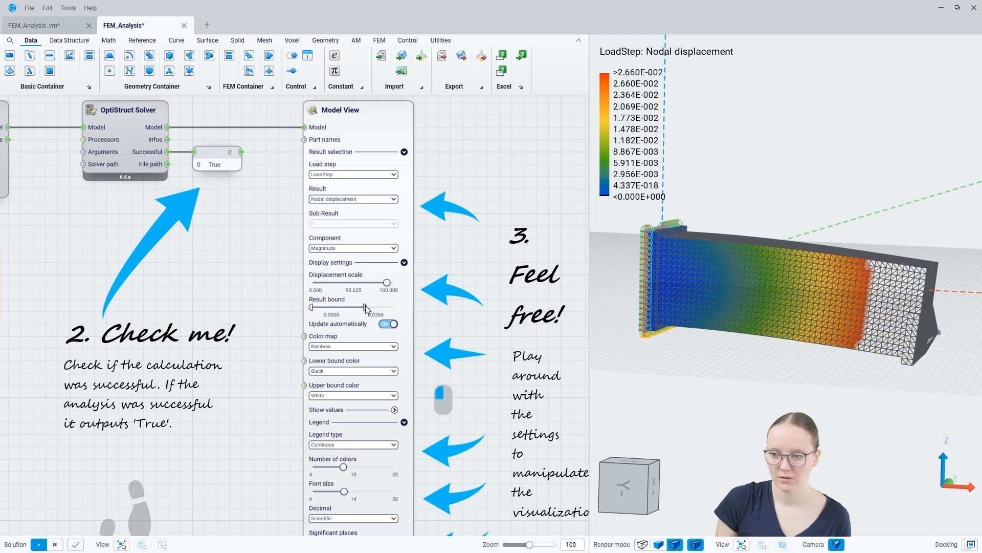
left_click_drag(365, 306, 424, 320)
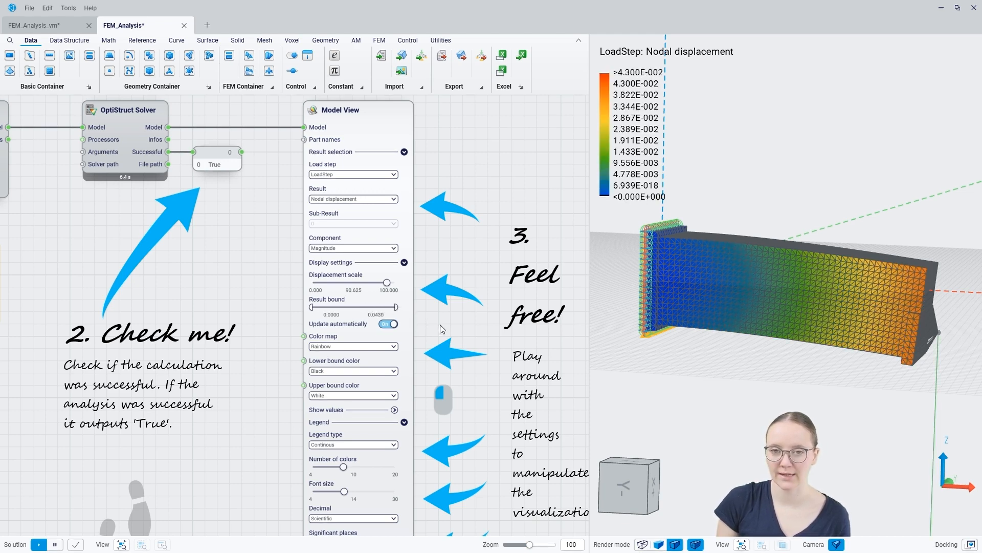
Step: Preview the Isoluminant and Cool to Warm color maps on the beam, and return the color map to Rainbow
right_click_drag(432, 336, 419, 217)
left_click(375, 232)
left_click(375, 228)
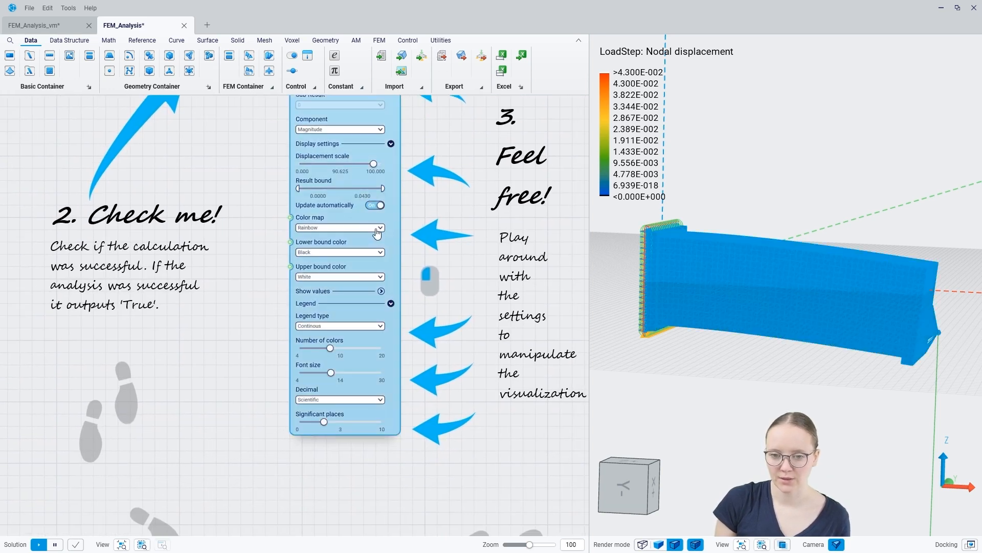
left_click(436, 219)
left_click(421, 206)
left_click(370, 230)
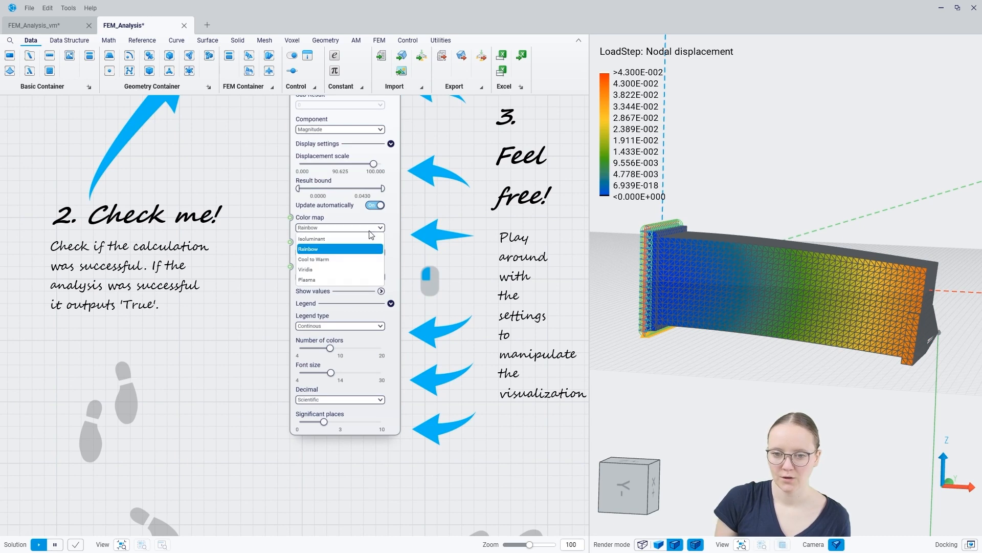
left_click(317, 239)
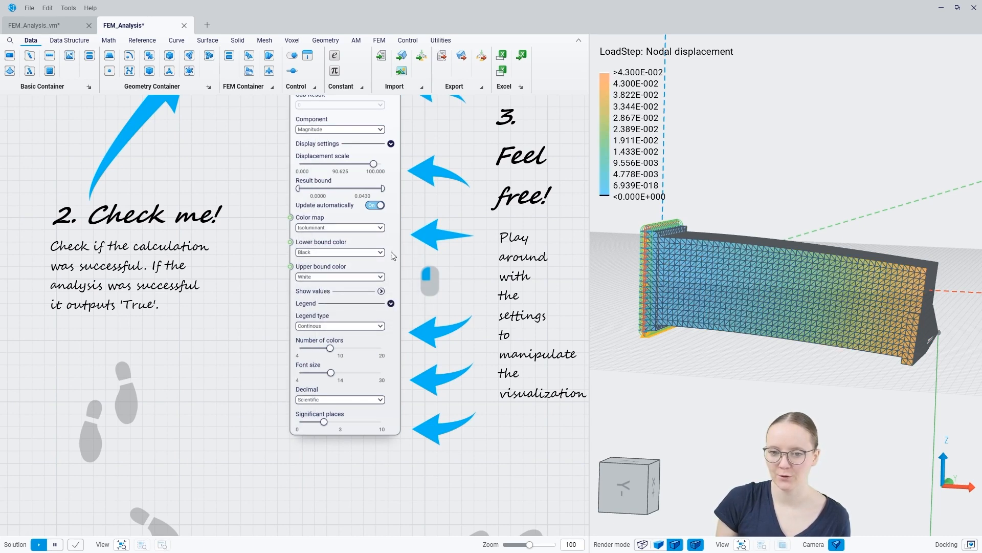
left_click(417, 261)
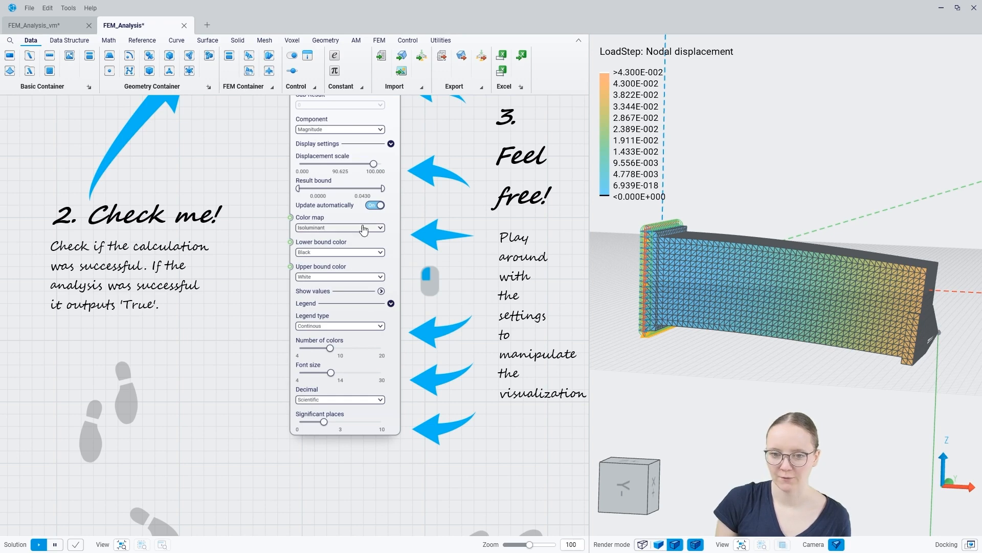
left_click(317, 228)
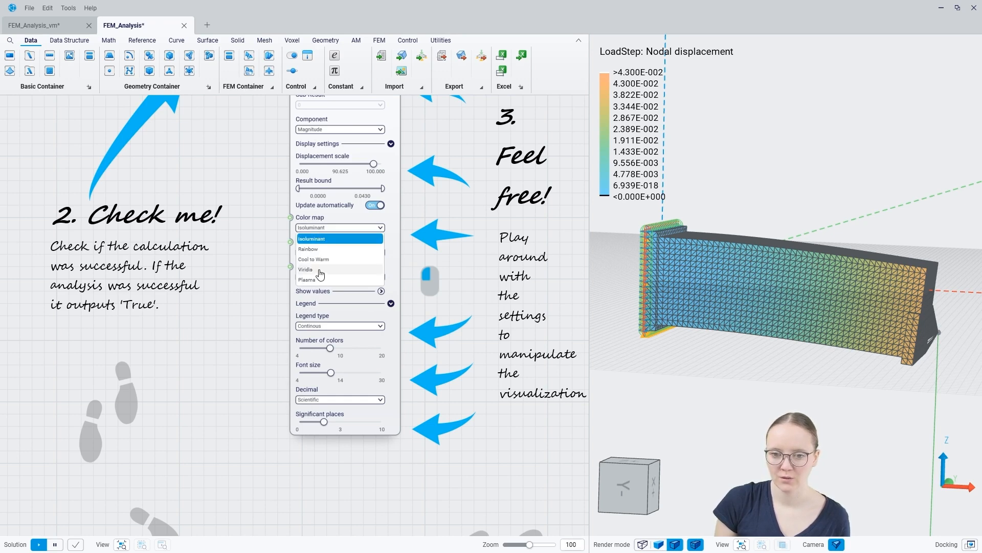
left_click(319, 246)
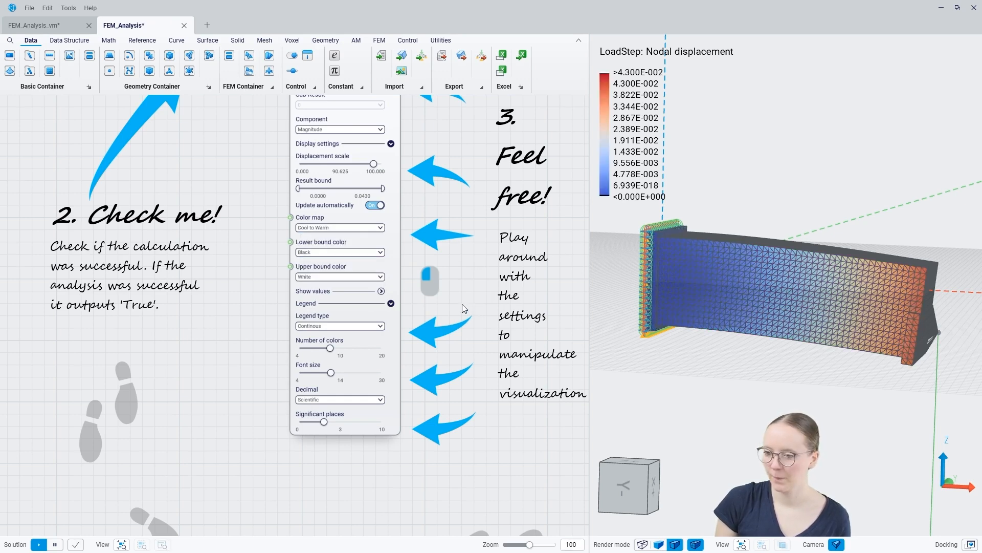
left_click(368, 230)
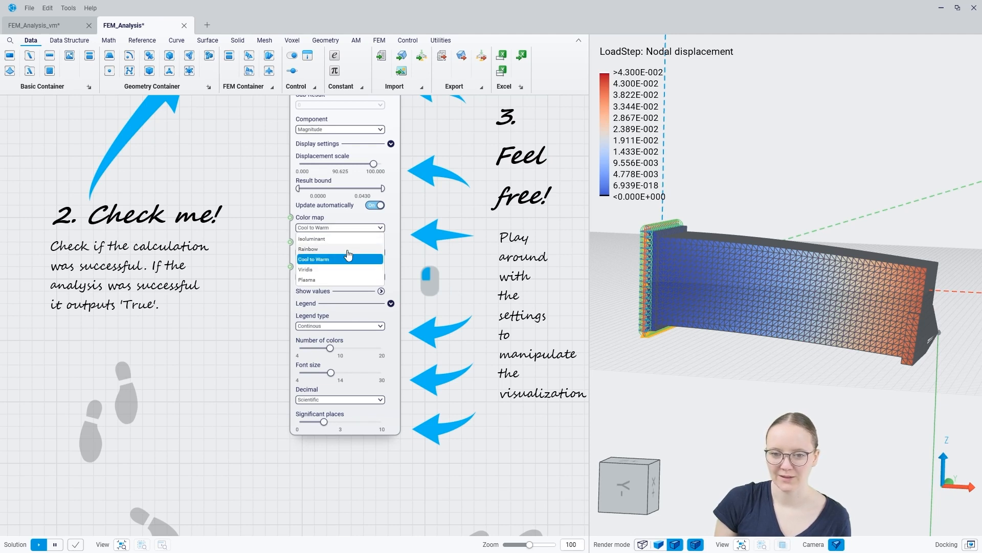
left_click(327, 249)
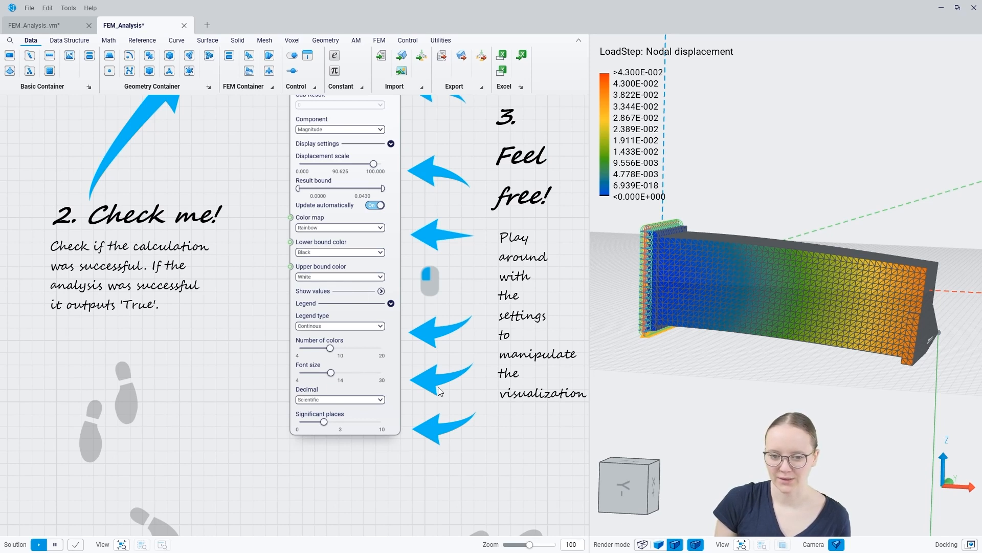
Step: Try the display with No legend, and set the Model View legend type to Discrete
right_click_drag(458, 488, 446, 432)
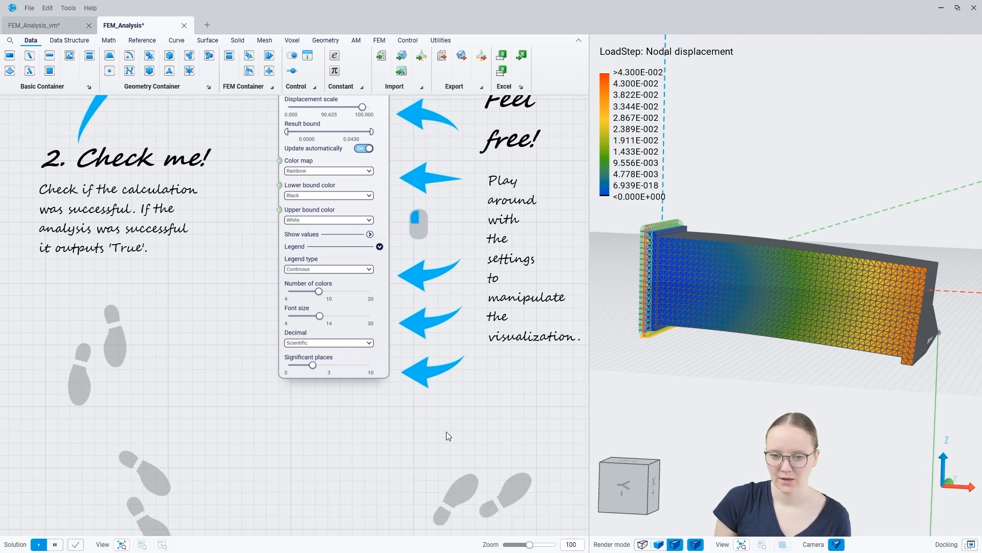
left_click(309, 269)
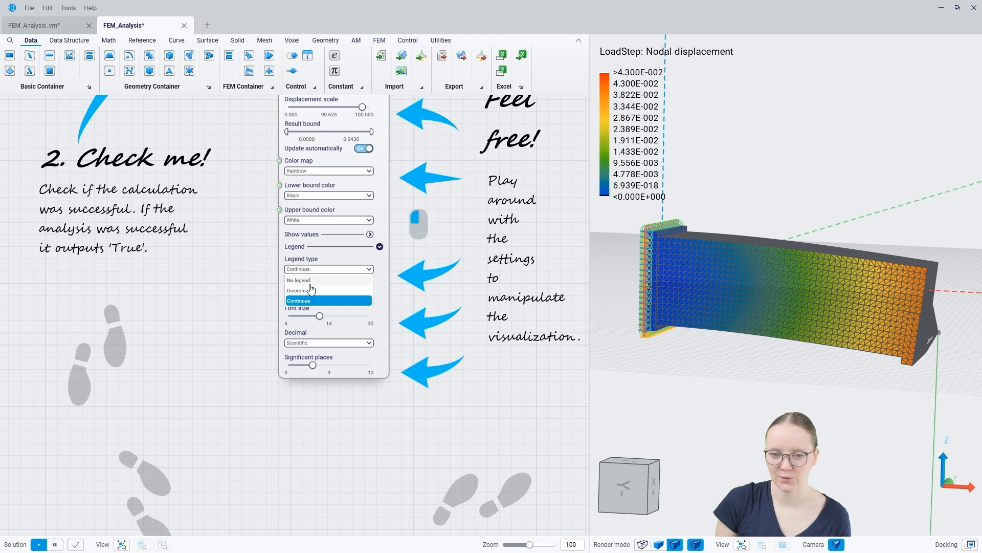
left_click(310, 281)
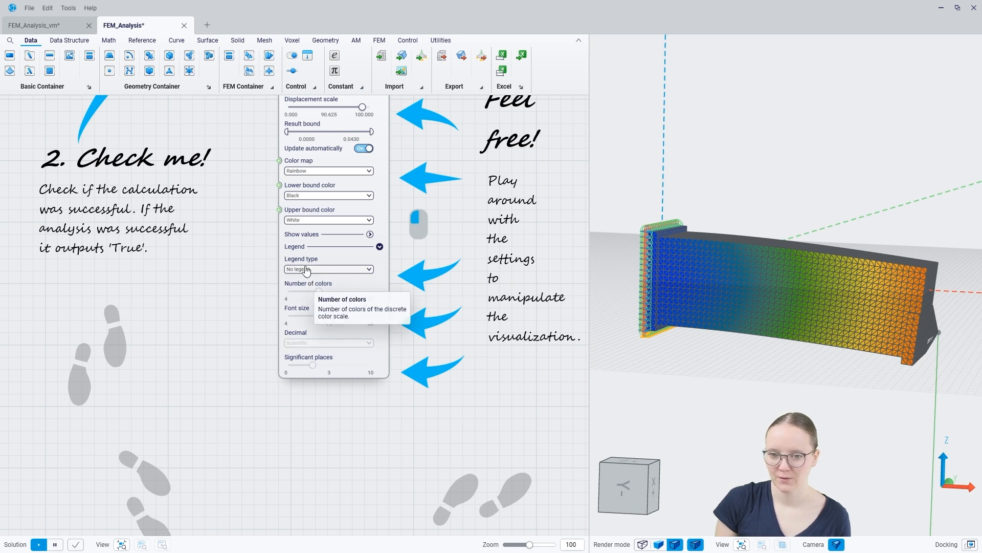
left_click(306, 269)
left_click(305, 291)
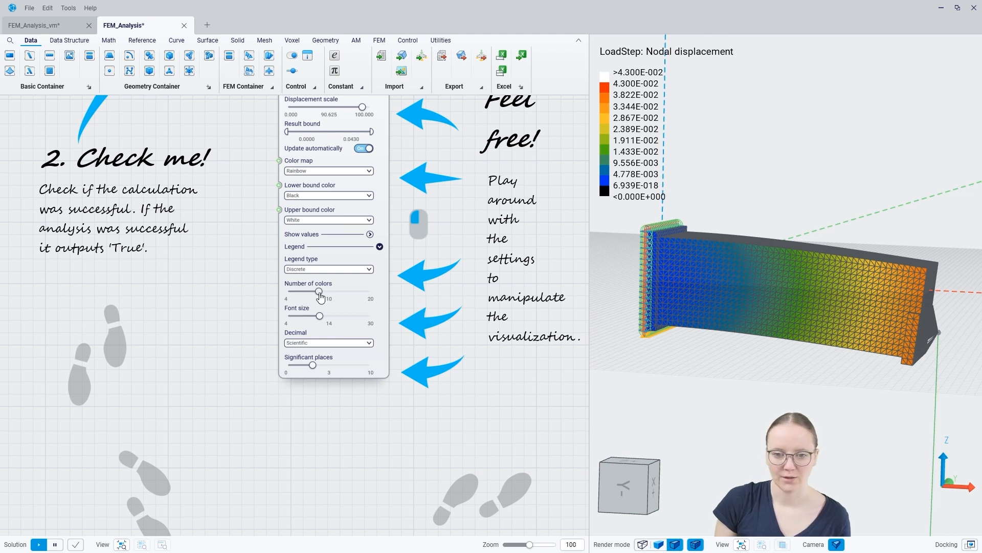
Step: Set the legend to 6 colors with font size 5 and the Compact decimal format
left_click_drag(320, 292, 296, 320)
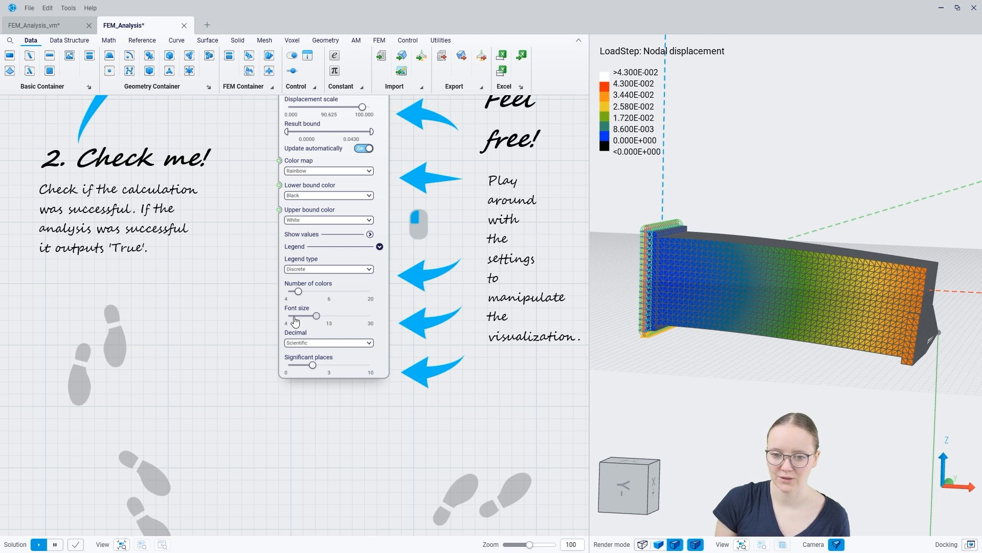
left_click(309, 343)
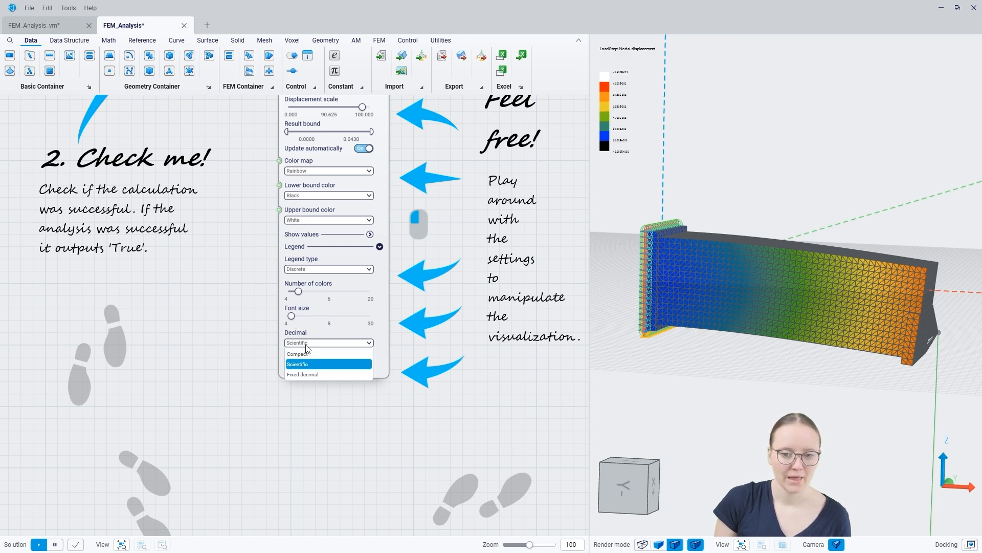
left_click(314, 354)
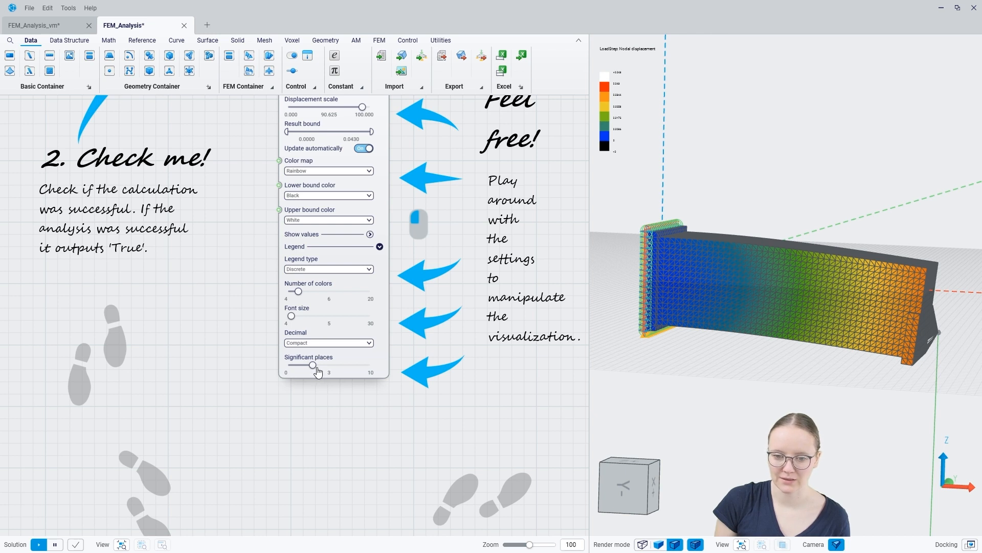
right_click(321, 400)
left_click(267, 405)
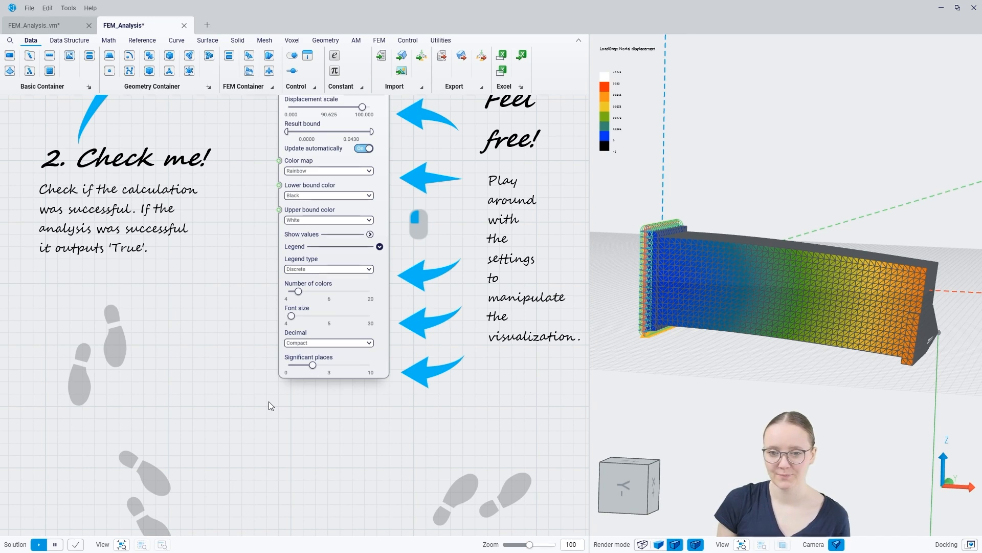
Step: Select the point component in the RBE - Element section and move its point in the viewer farther away from the beam's free end
scroll(268, 404, "down", 5)
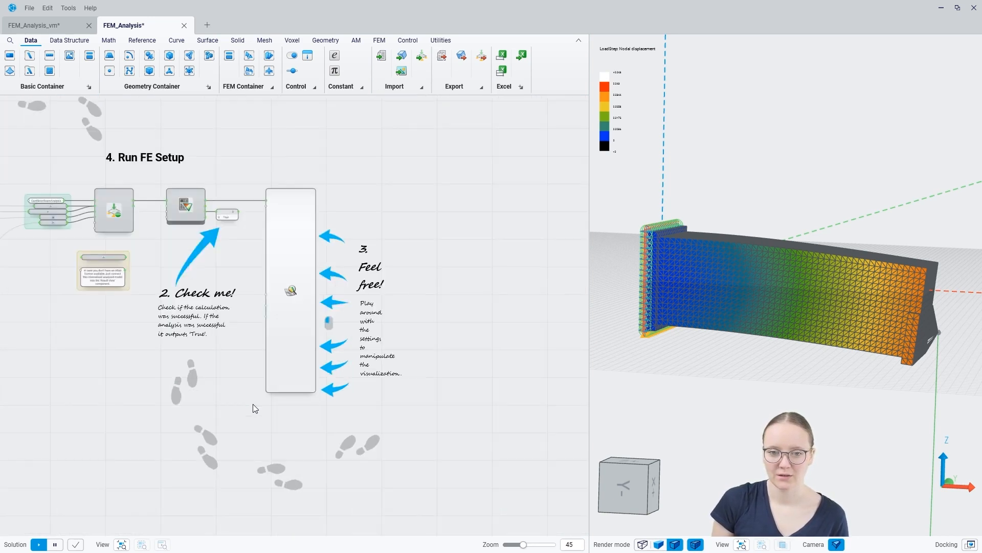
scroll(302, 372, "down", 5)
right_click_drag(219, 412, 472, 370)
right_click_drag(220, 417, 328, 404)
scroll(318, 293, "up", 5)
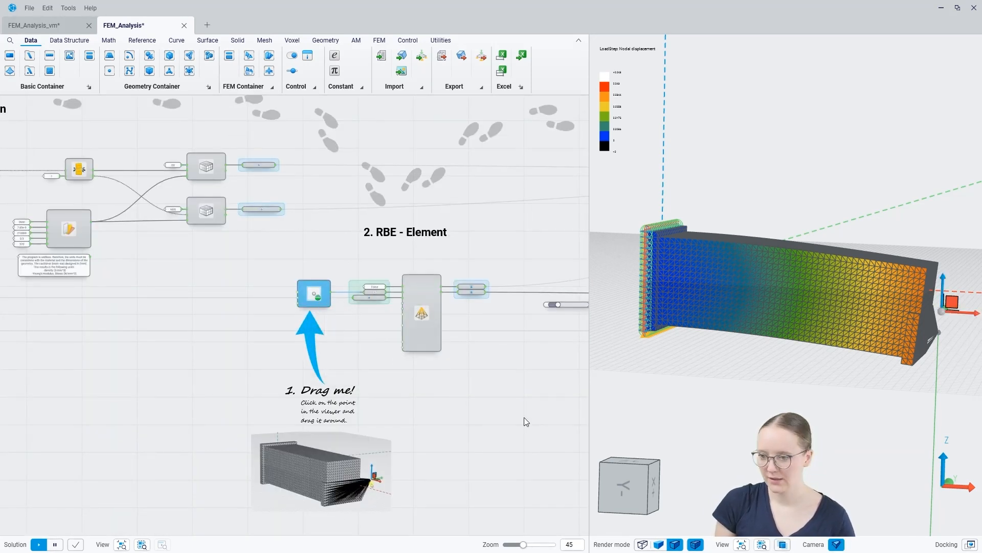
scroll(636, 253, "down", 2)
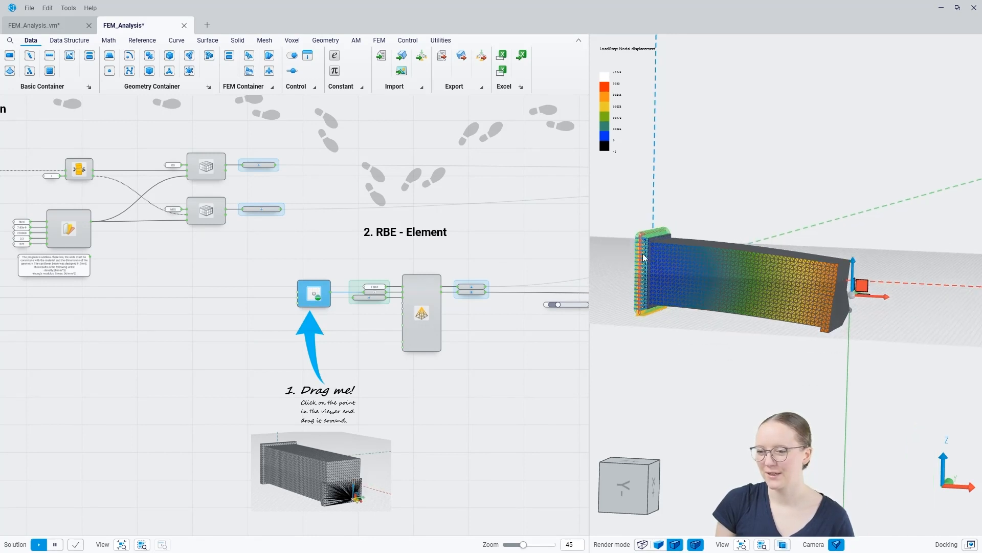
scroll(862, 295, "up", 3)
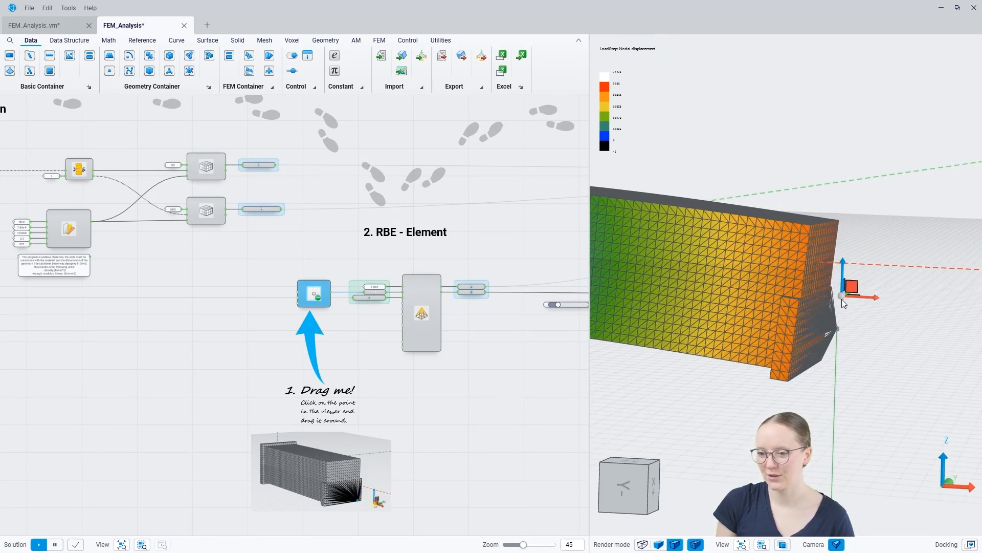
left_click_drag(842, 300, 956, 316)
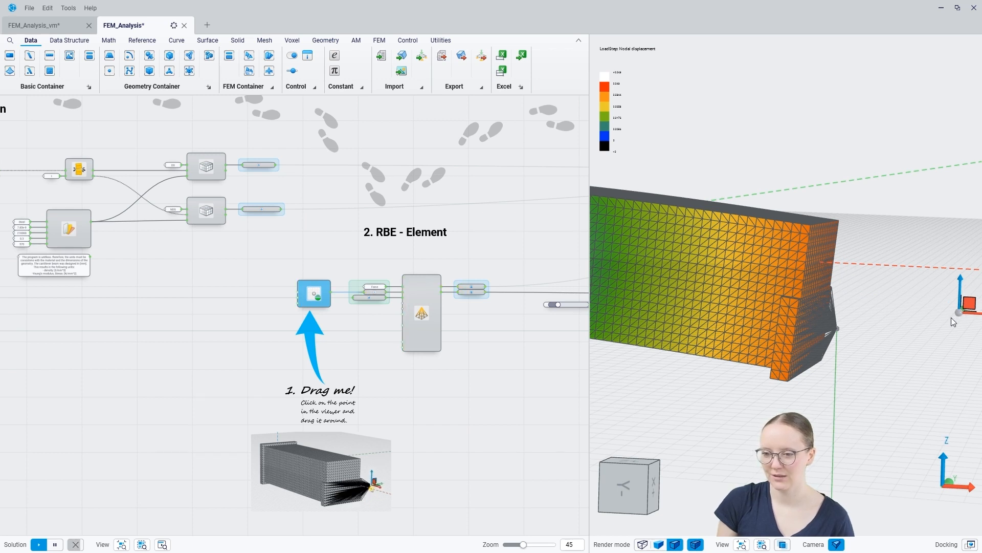
Step: Return to the Run FE Setup section and examine the solver's recalculation and its Successful output
scroll(747, 282, "down", 5)
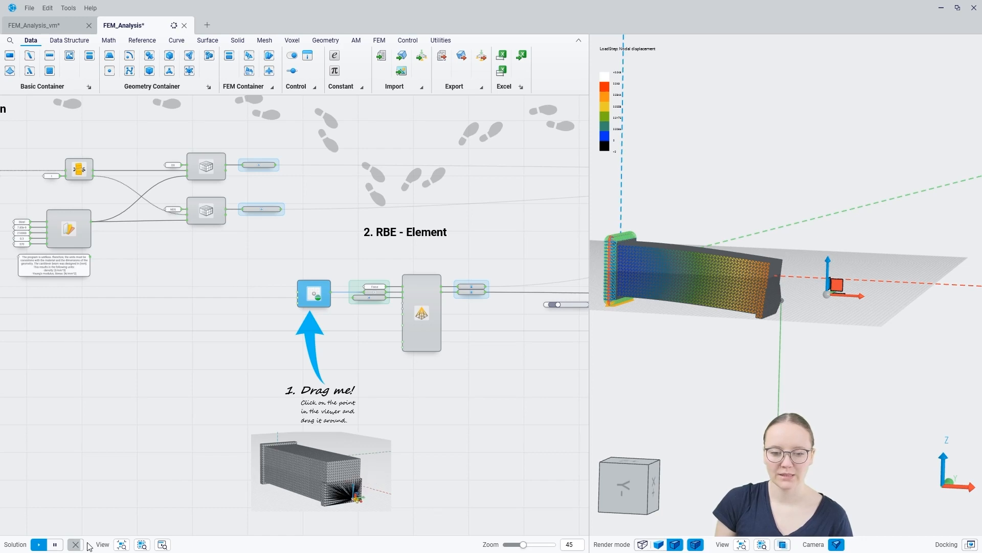
scroll(87, 382, "down", 5)
scroll(399, 328, "up", 8)
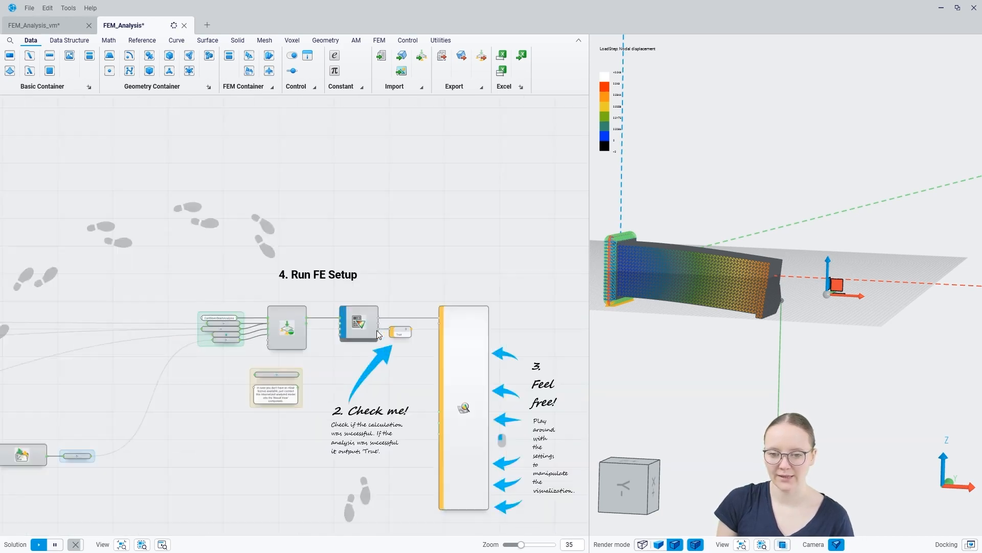